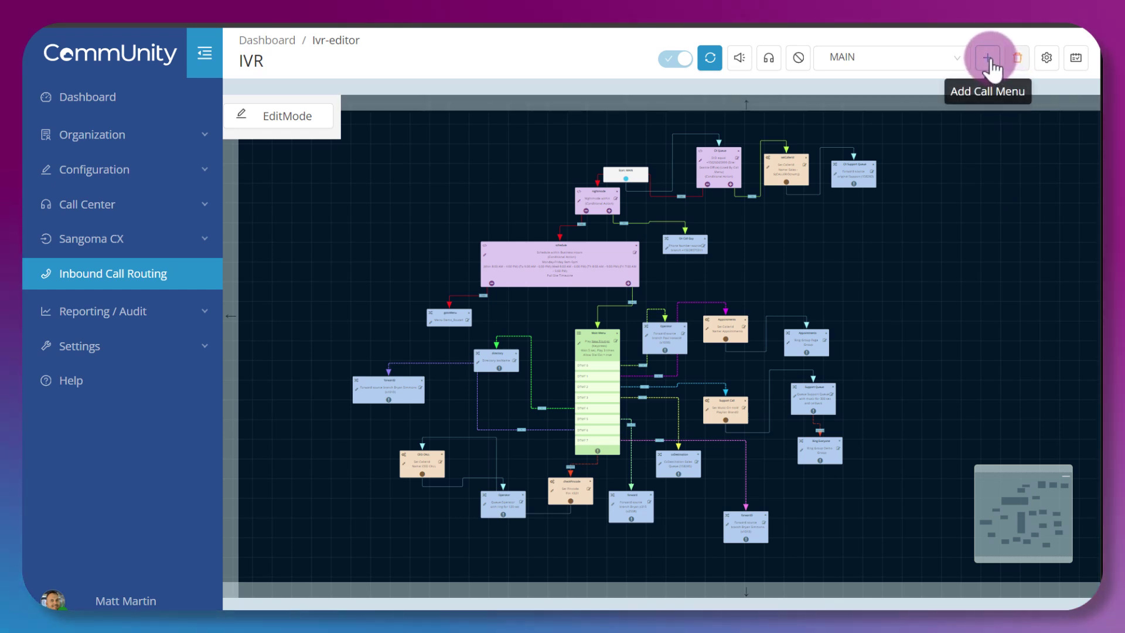
Add and save a call menu named with the owner's first name followed by "Demo IVR".
click(988, 58)
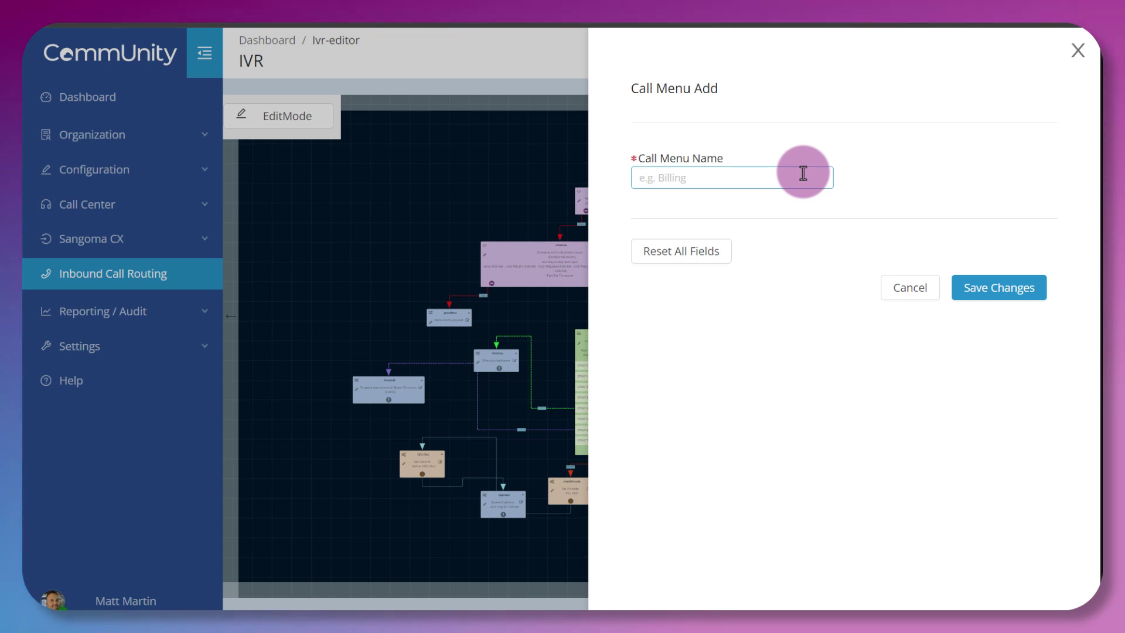
text(Matts De)
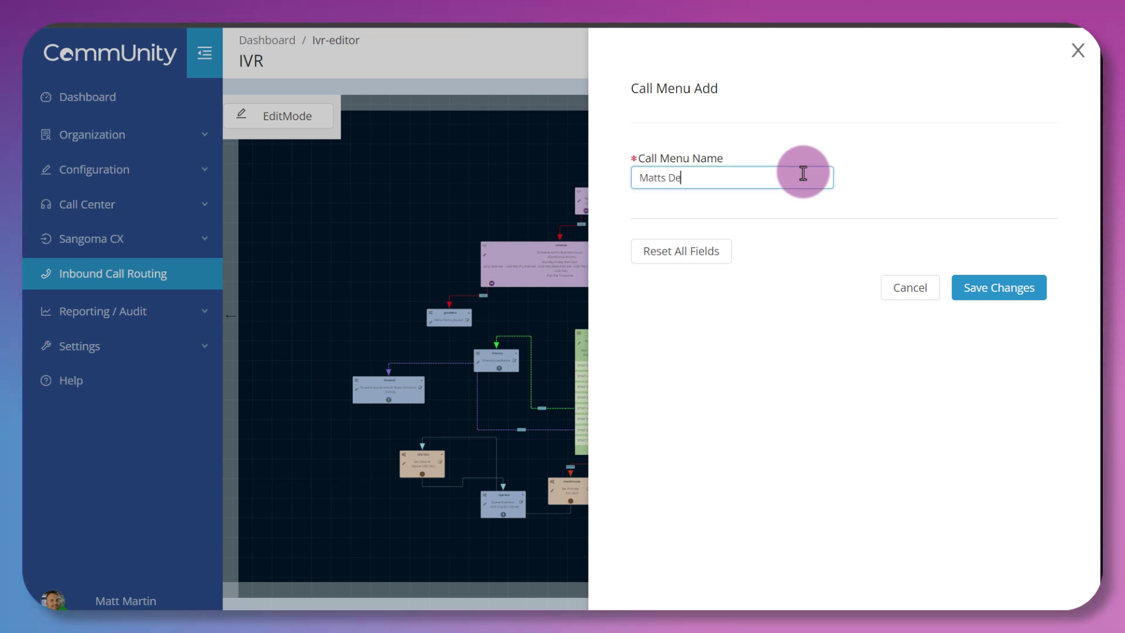
text(mo IVR)
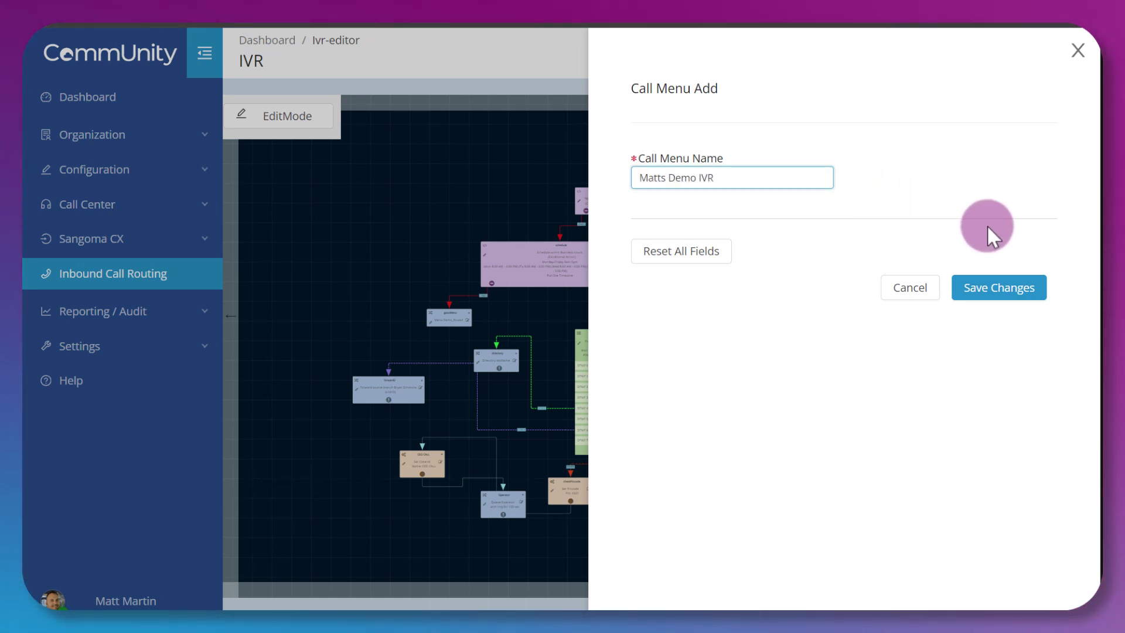
click(1036, 285)
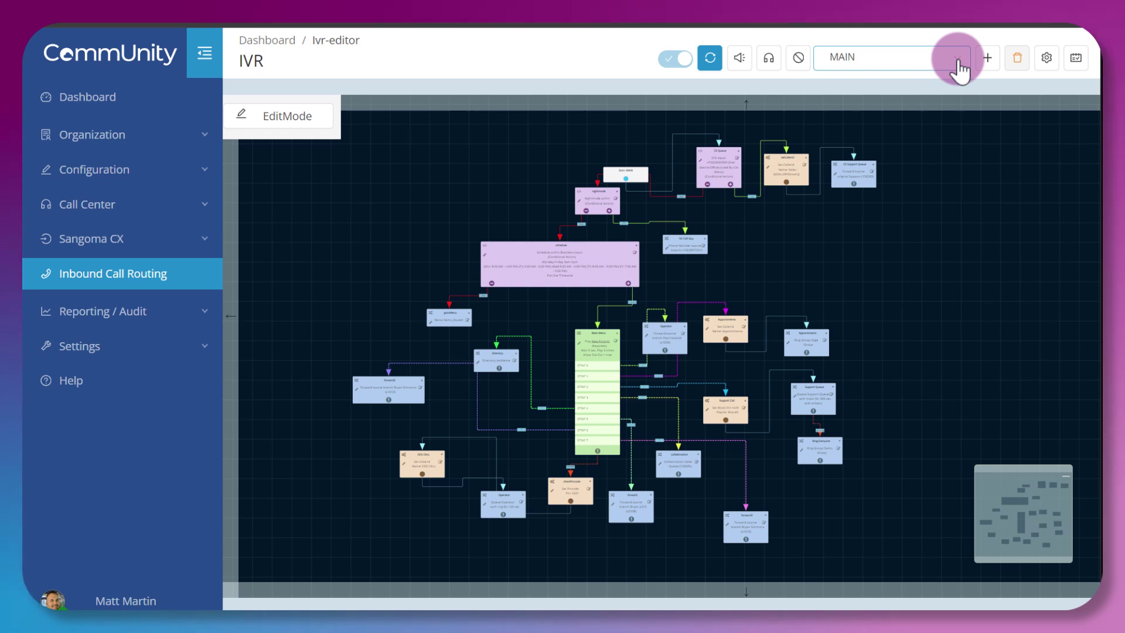
Switch the IVR editor from the MAIN call menu to the new Demo IVR call menu.
click(959, 66)
drag(956, 85, 954, 171)
click(937, 173)
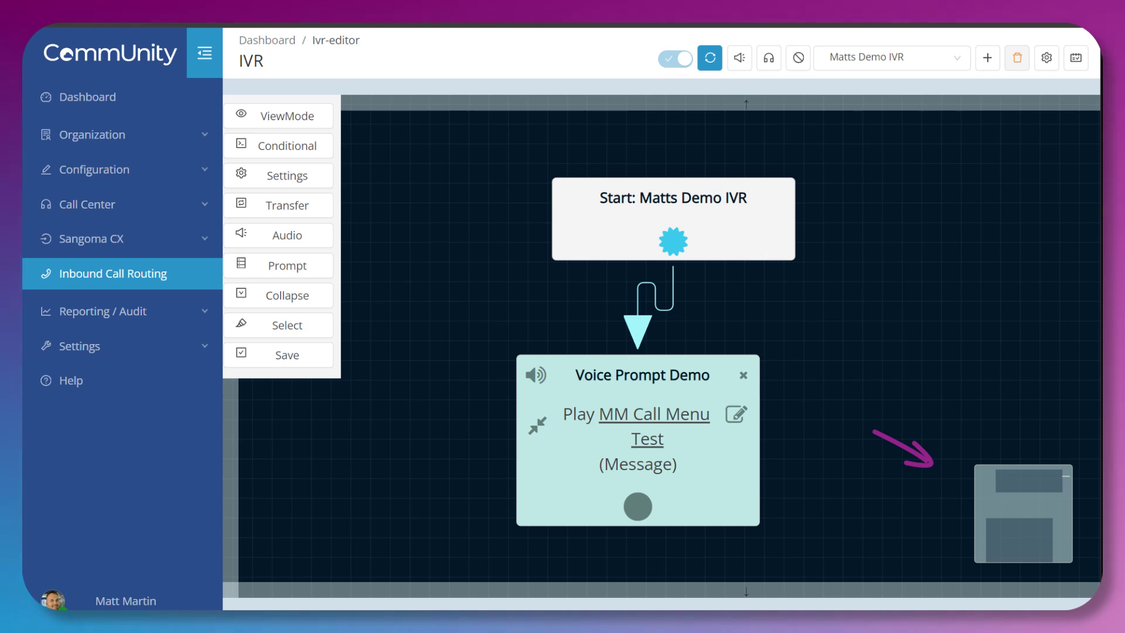
Explore the call flow canvas, collapsing and re-expanding the Voice Prompt Demo module and all modules together.
mouse_move(1030, 538)
mouse_down()
mouse_move(1014, 535)
mouse_move(1044, 537)
mouse_move(1037, 552)
mouse_up()
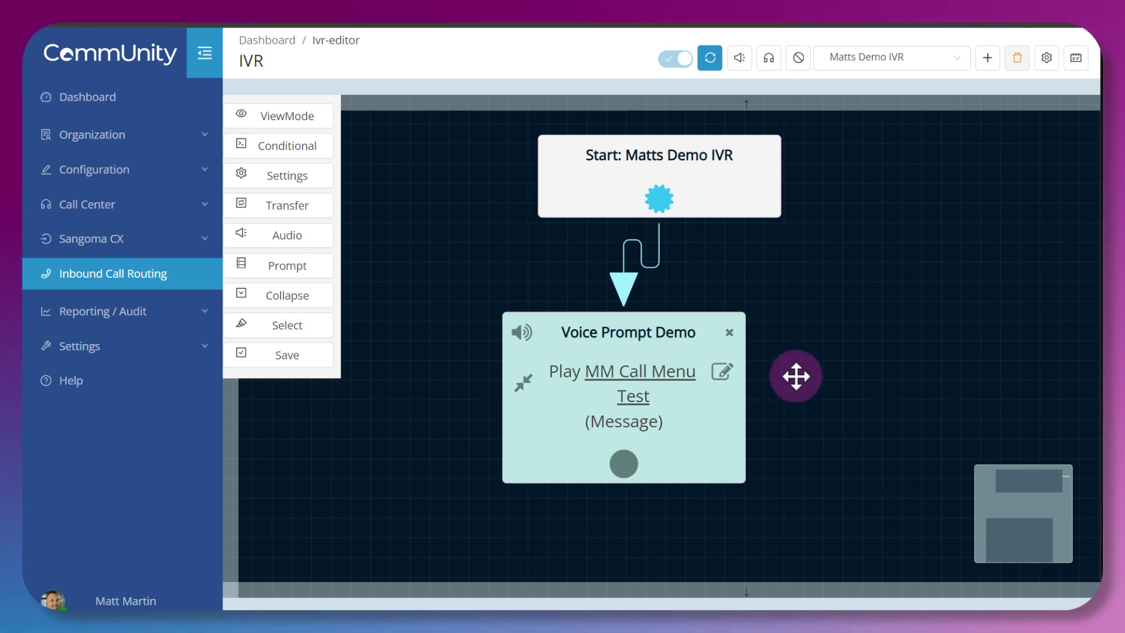
scroll(819, 351, up, 4)
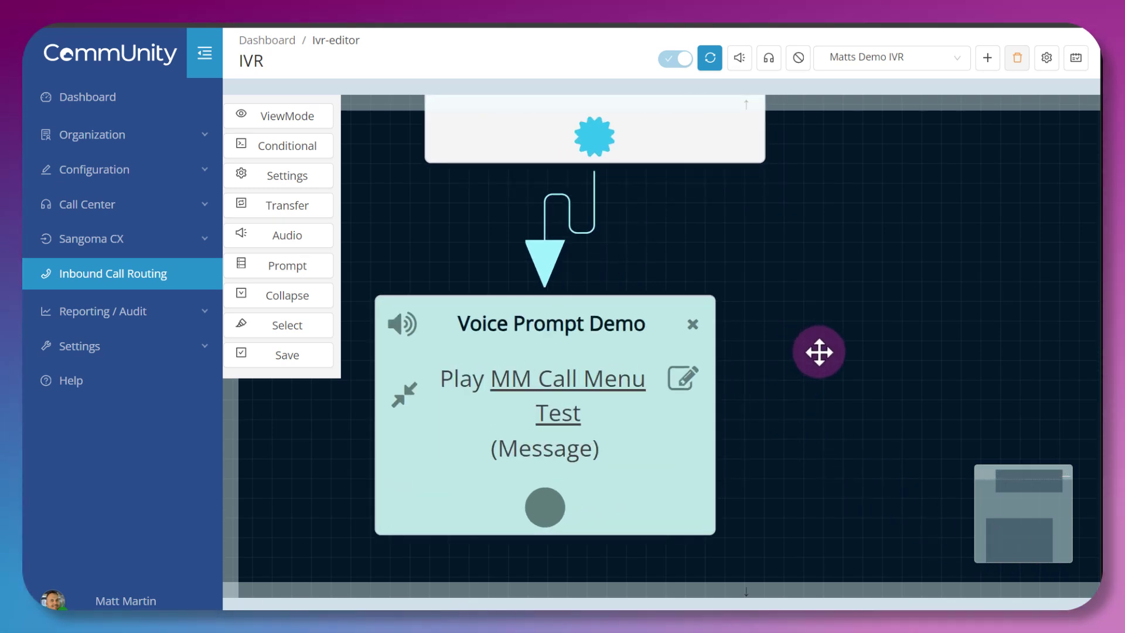
scroll(819, 351, down, 3)
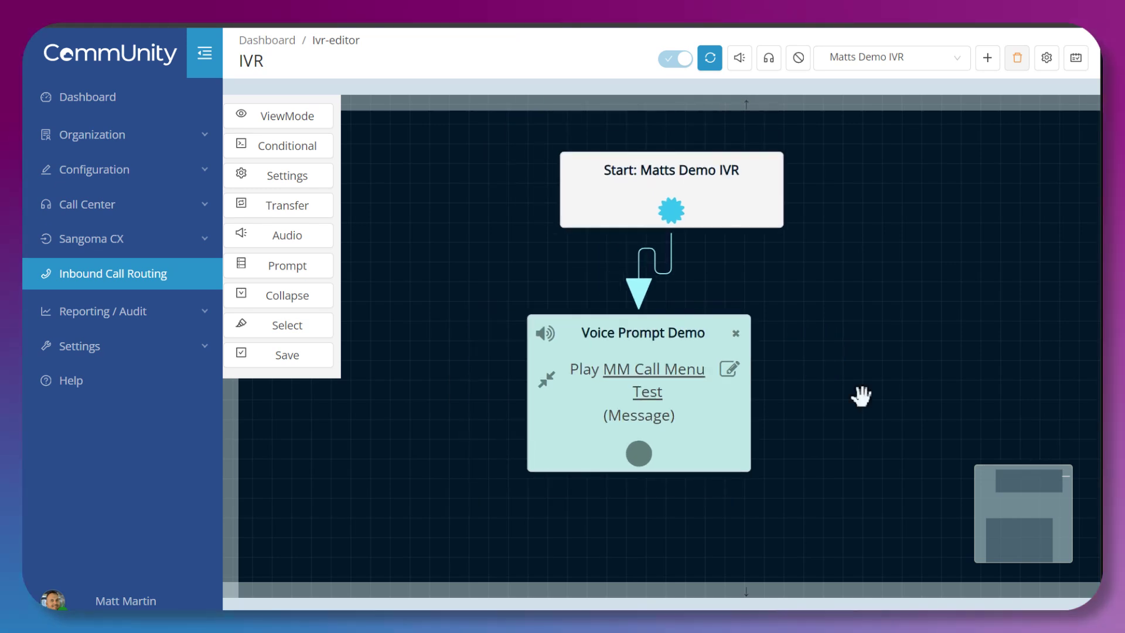
click(841, 394)
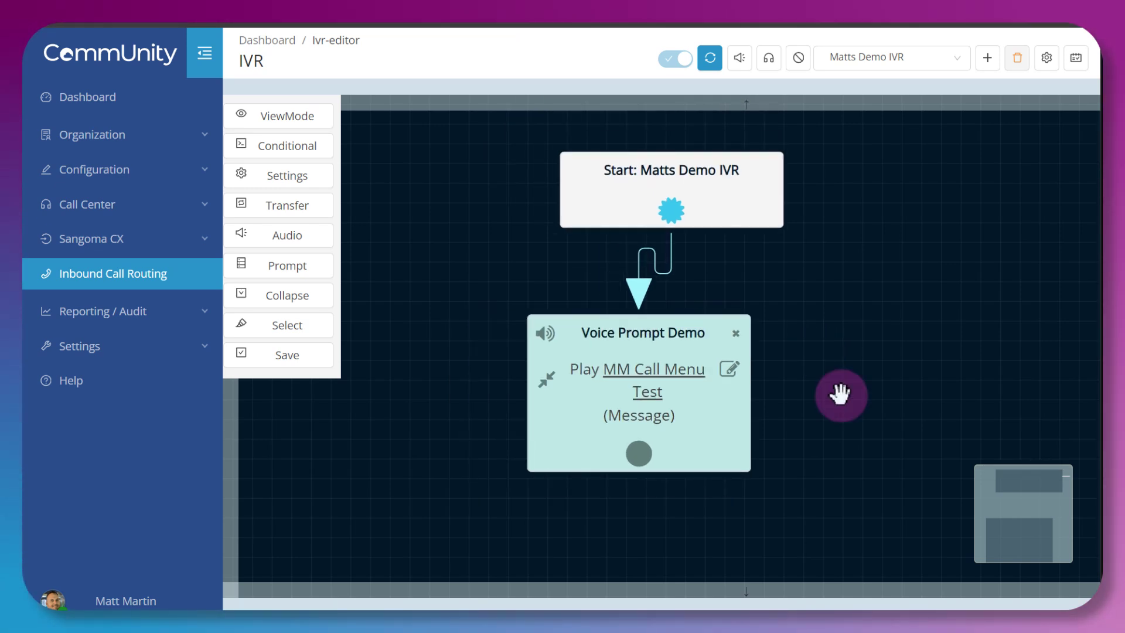
click(547, 387)
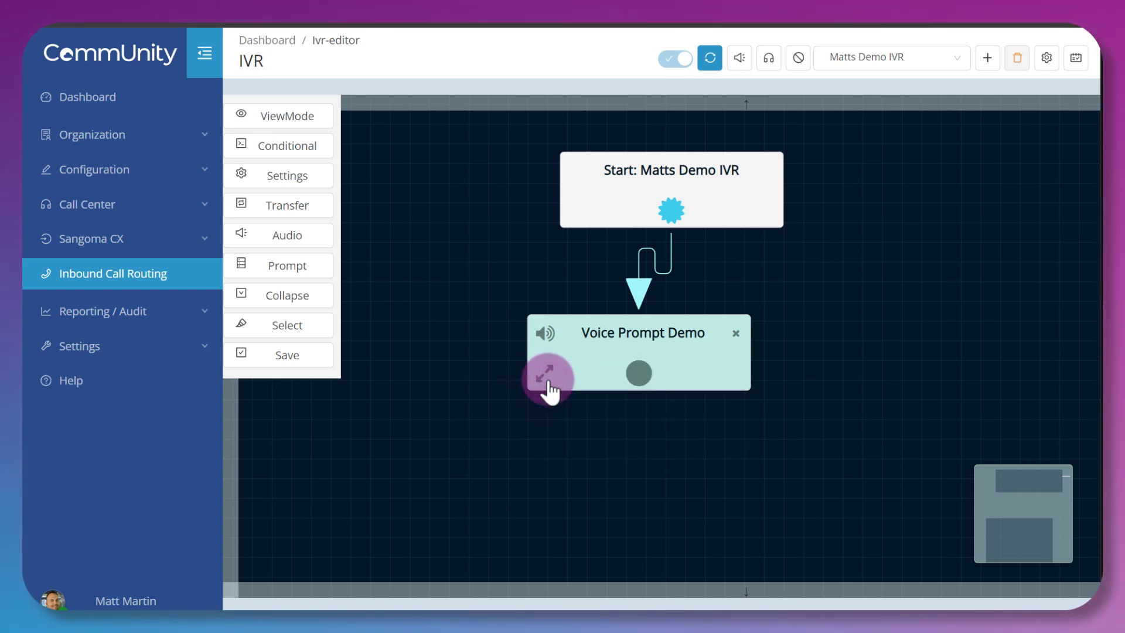
click(549, 380)
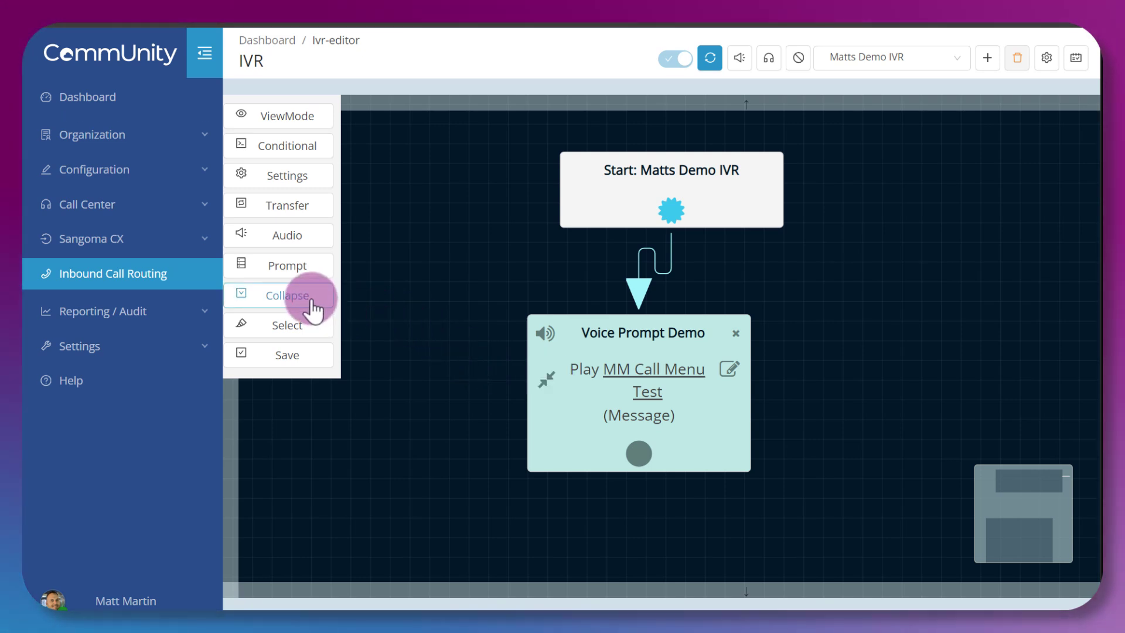
click(315, 299)
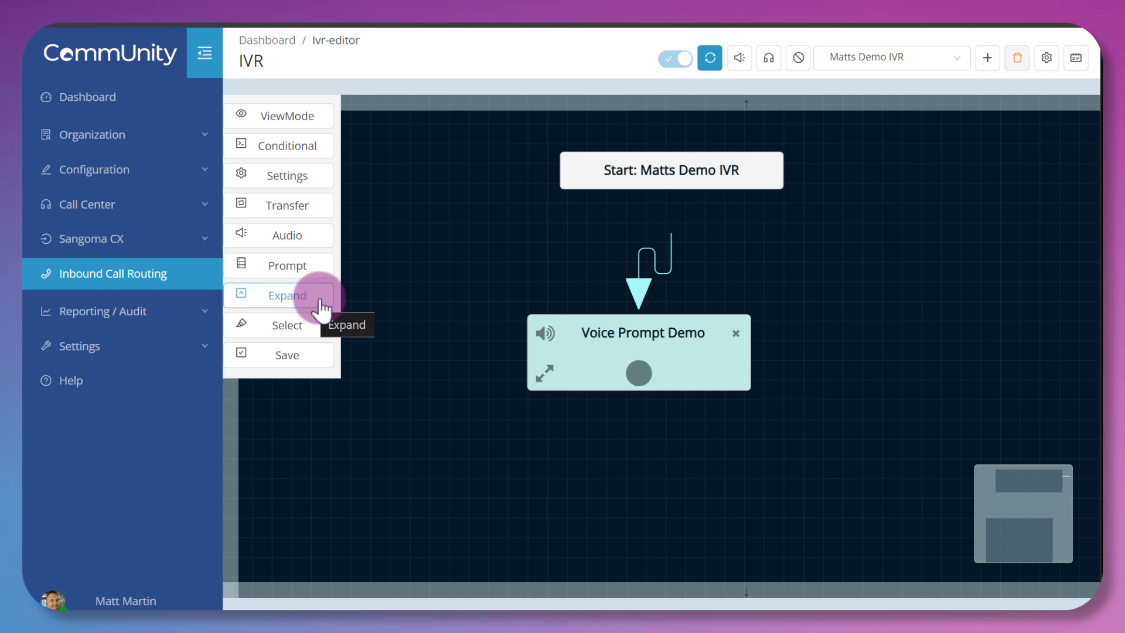
click(320, 300)
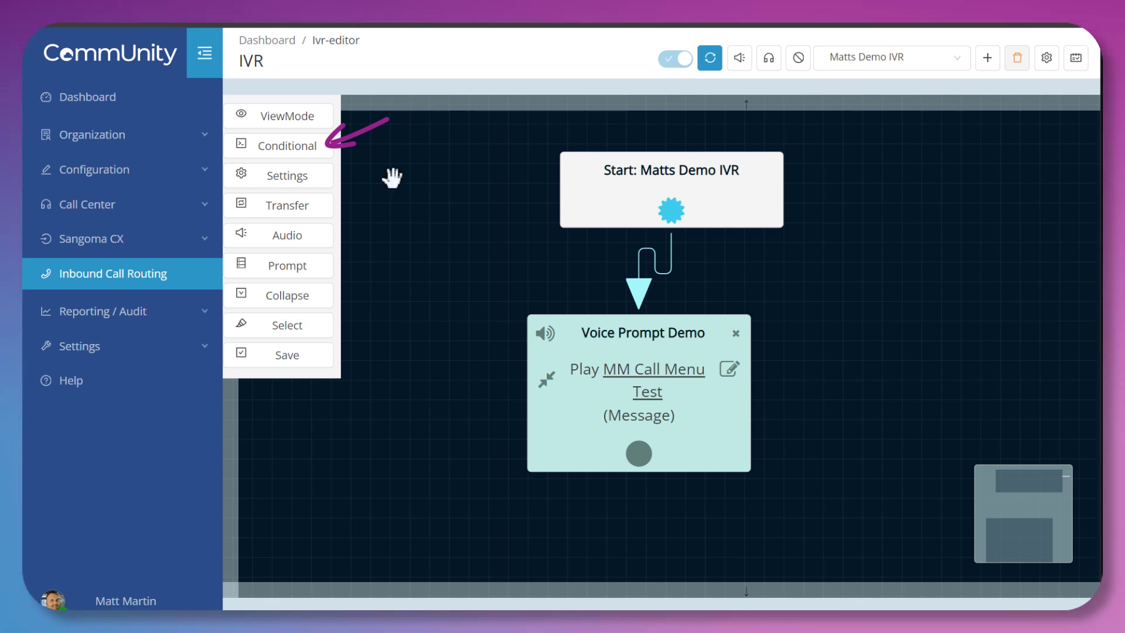
Try out a Schedule conditional using the 4th of July schedule with match type within, and discard it.
click(329, 155)
click(818, 139)
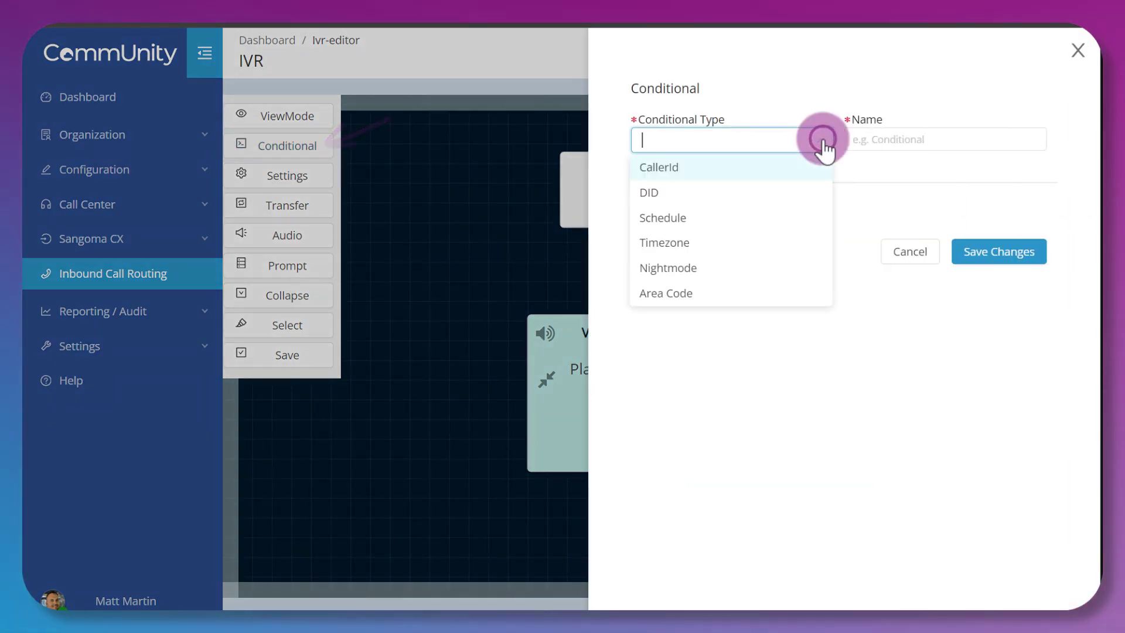
click(785, 225)
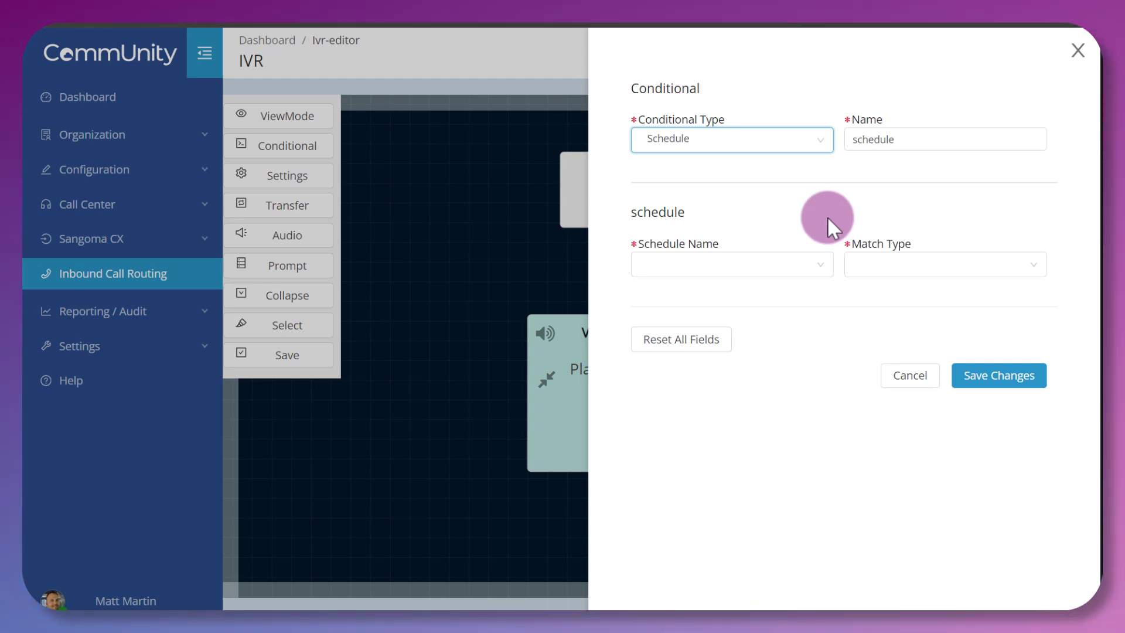
click(786, 265)
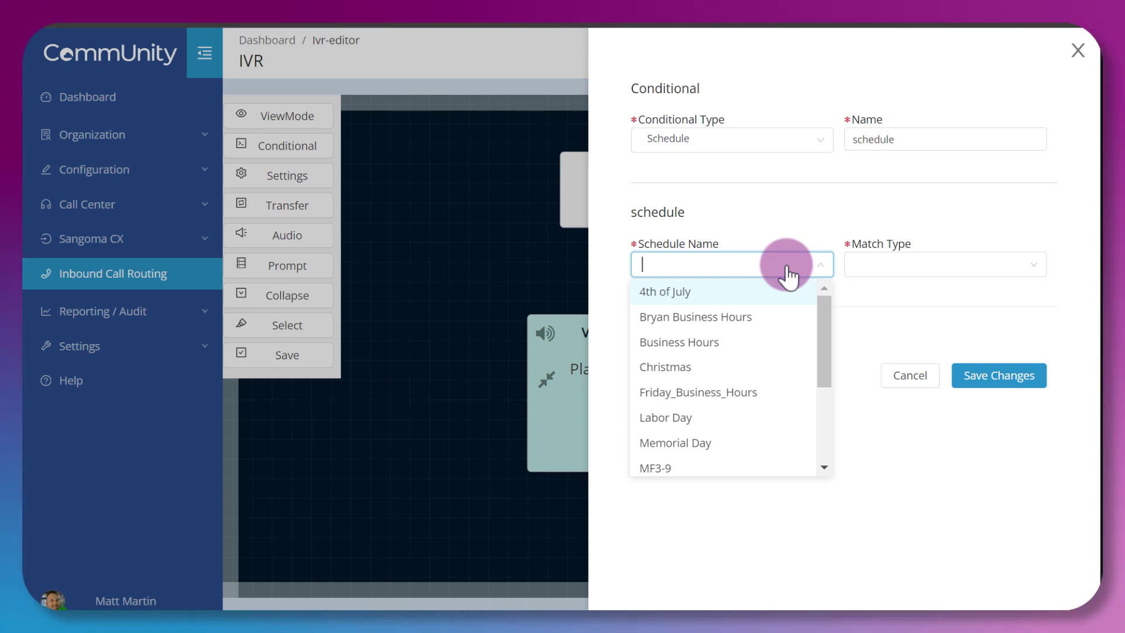
click(1041, 266)
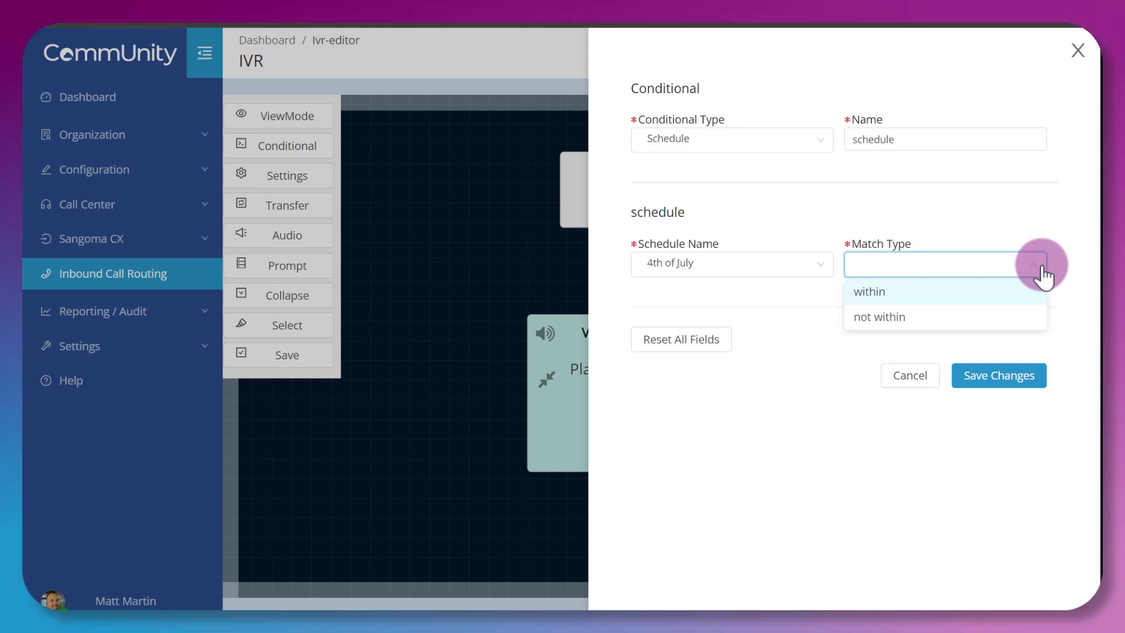
click(996, 292)
click(916, 377)
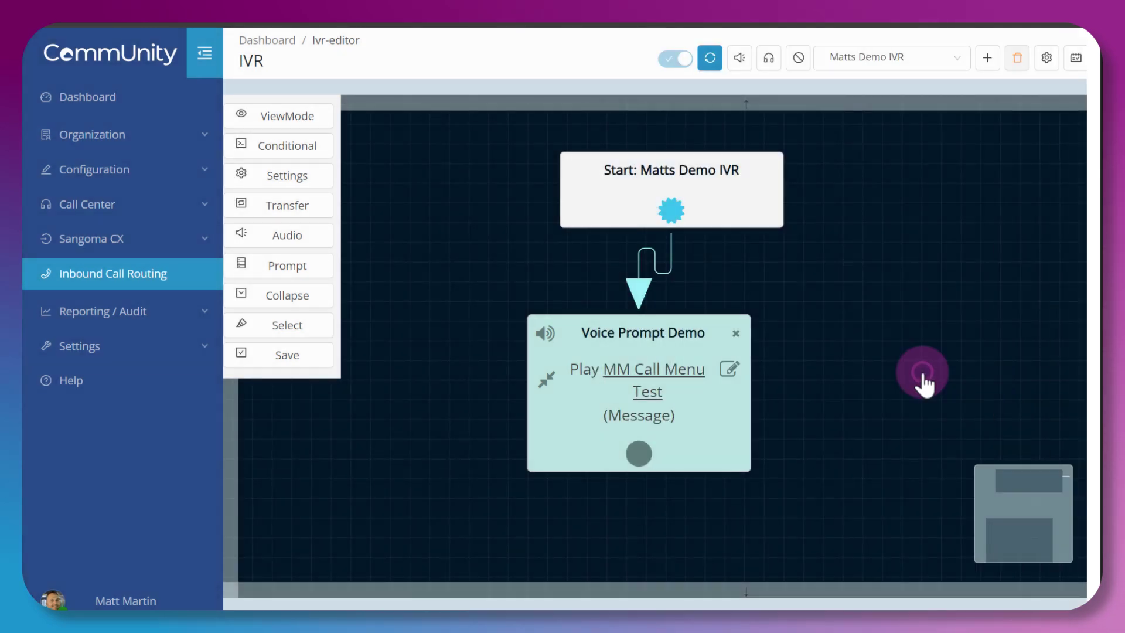
Examine the available settings types and the Set CallerId options in a new settings module, without saving it.
click(324, 182)
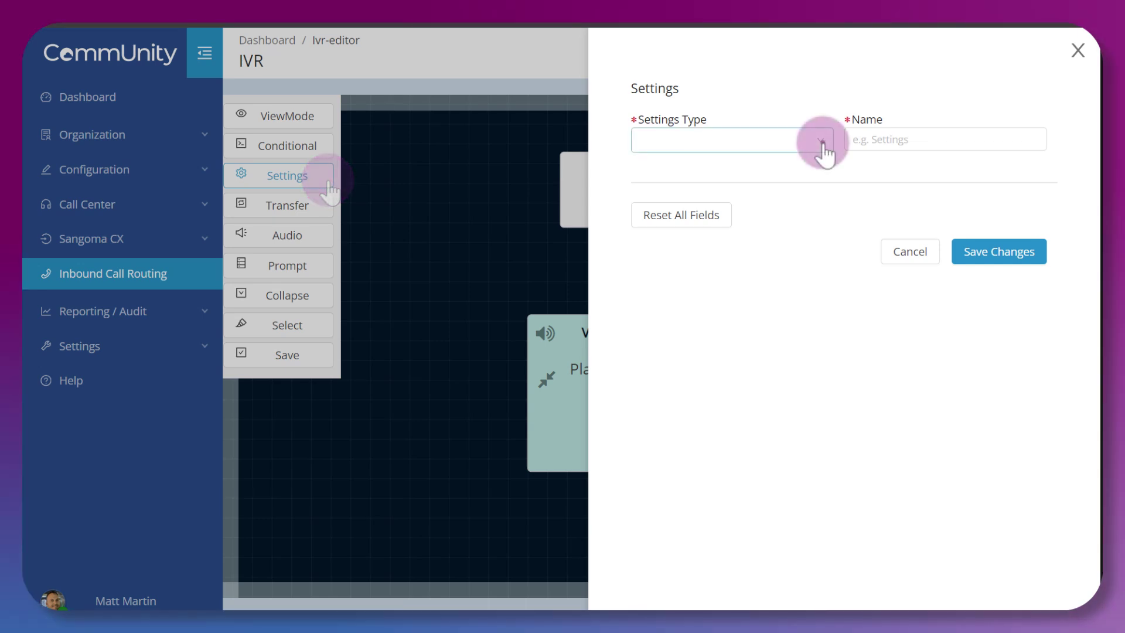
click(820, 141)
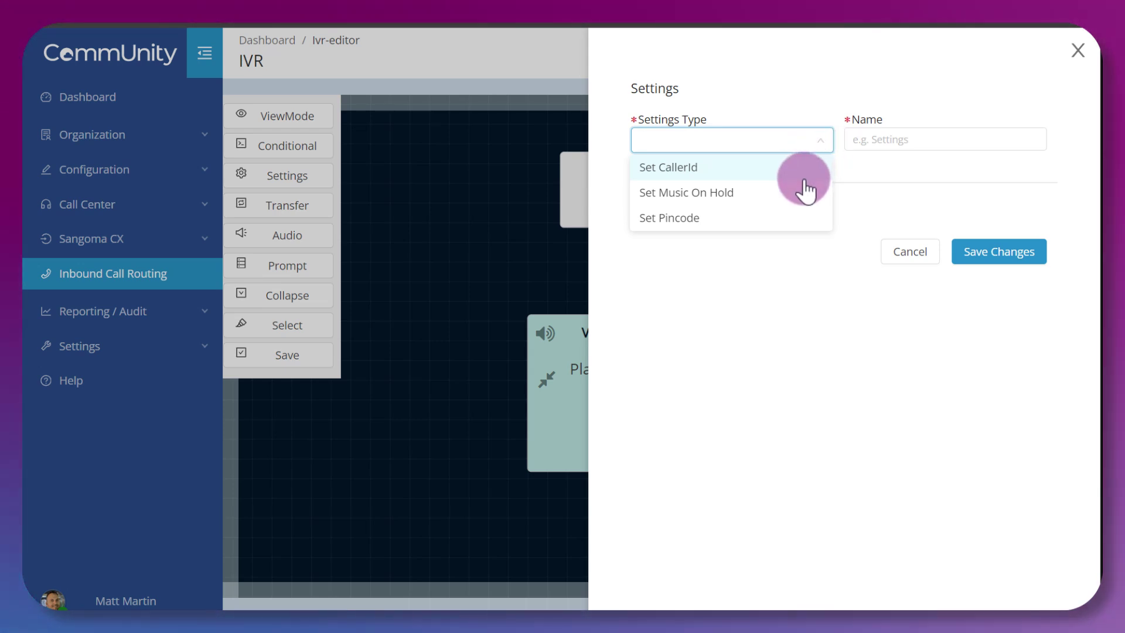
click(805, 178)
mouse_move(719, 247)
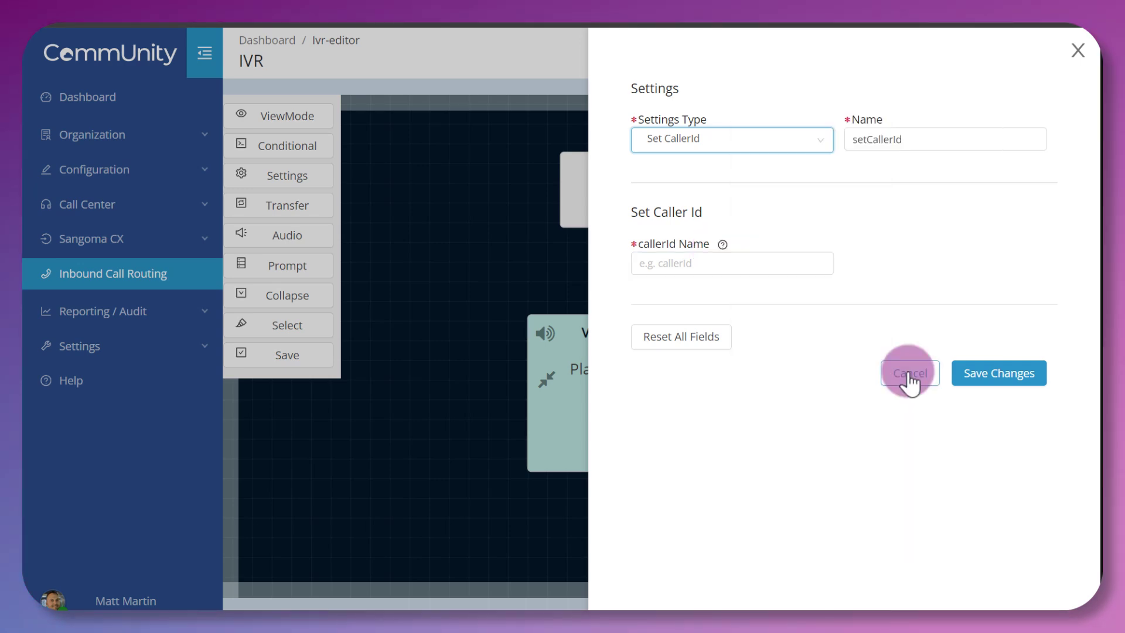
click(907, 373)
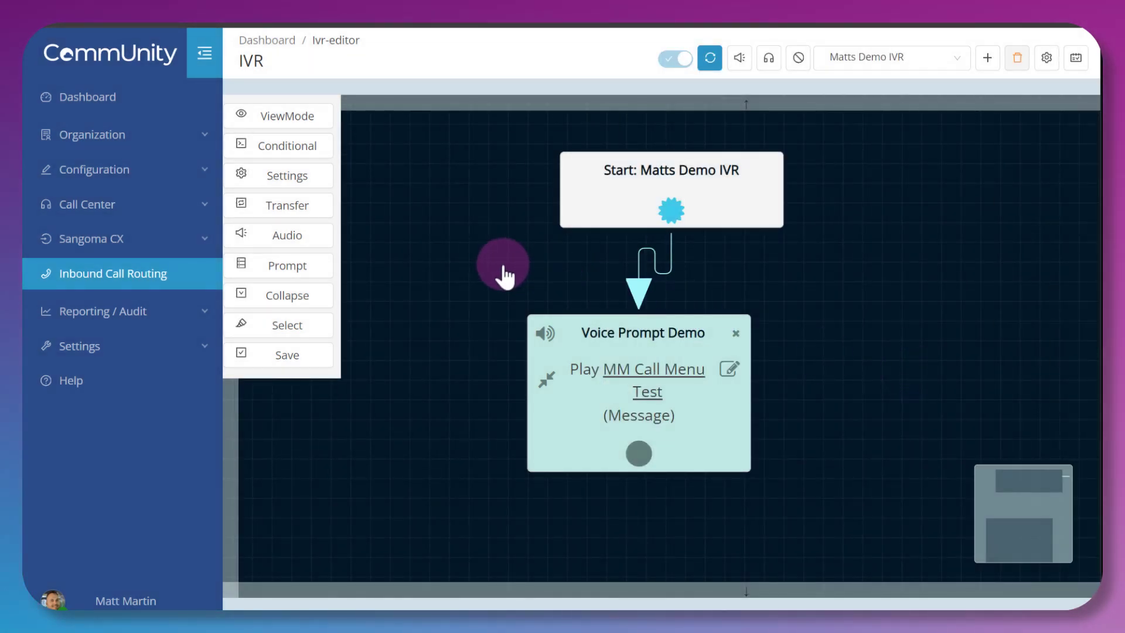
Review the full list of transfer types for a new transfer module, without saving it.
click(317, 223)
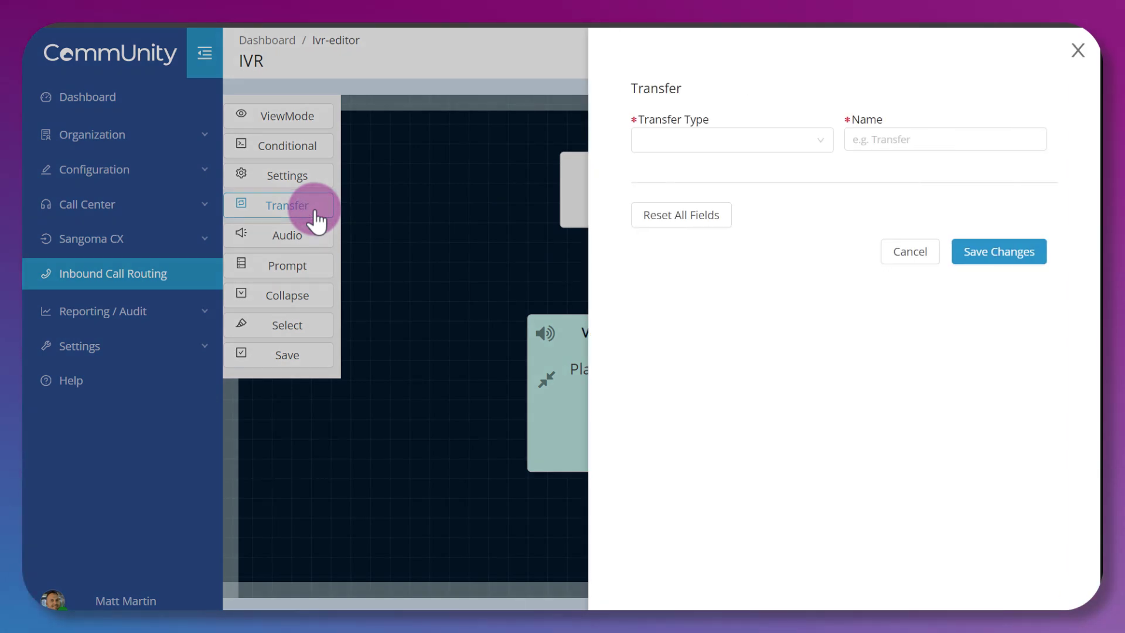
click(826, 146)
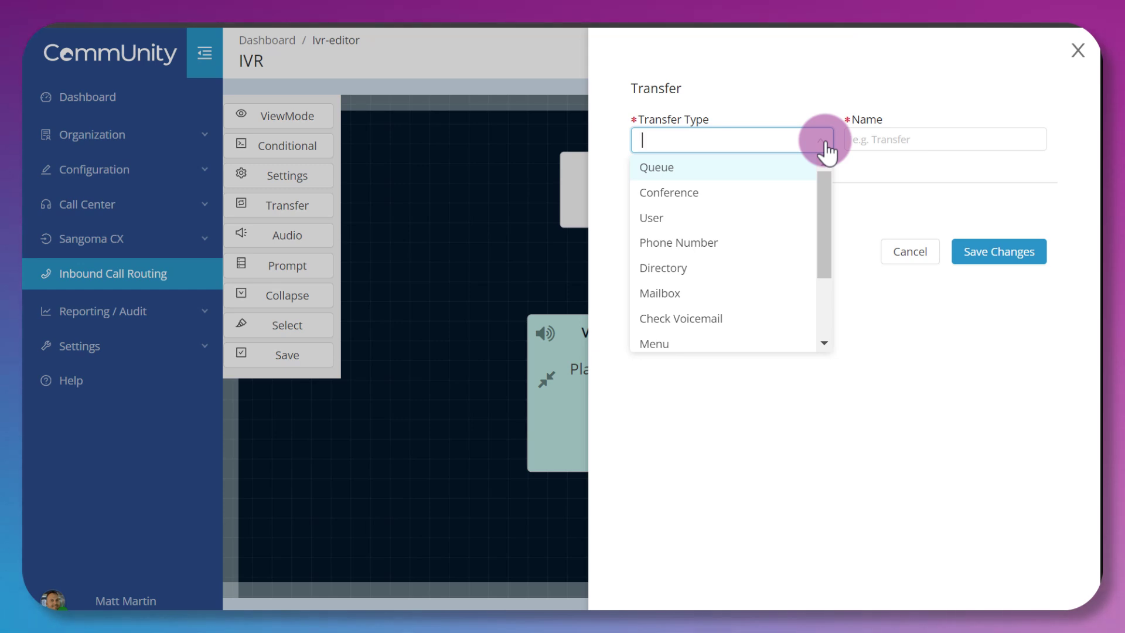
scroll(785, 190, down, 2)
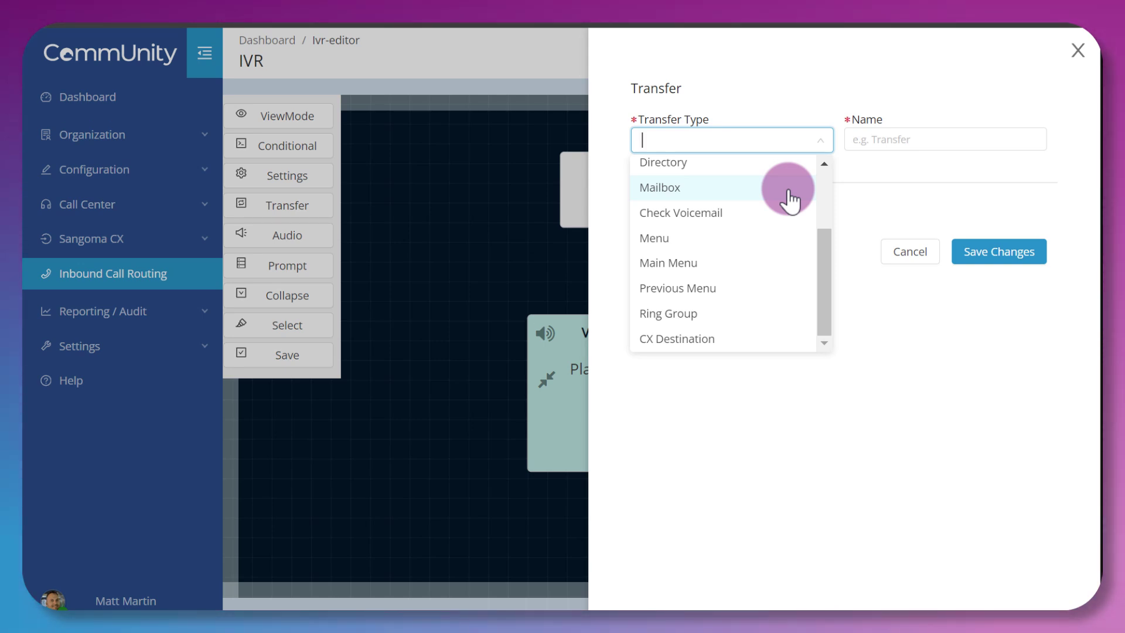
click(982, 180)
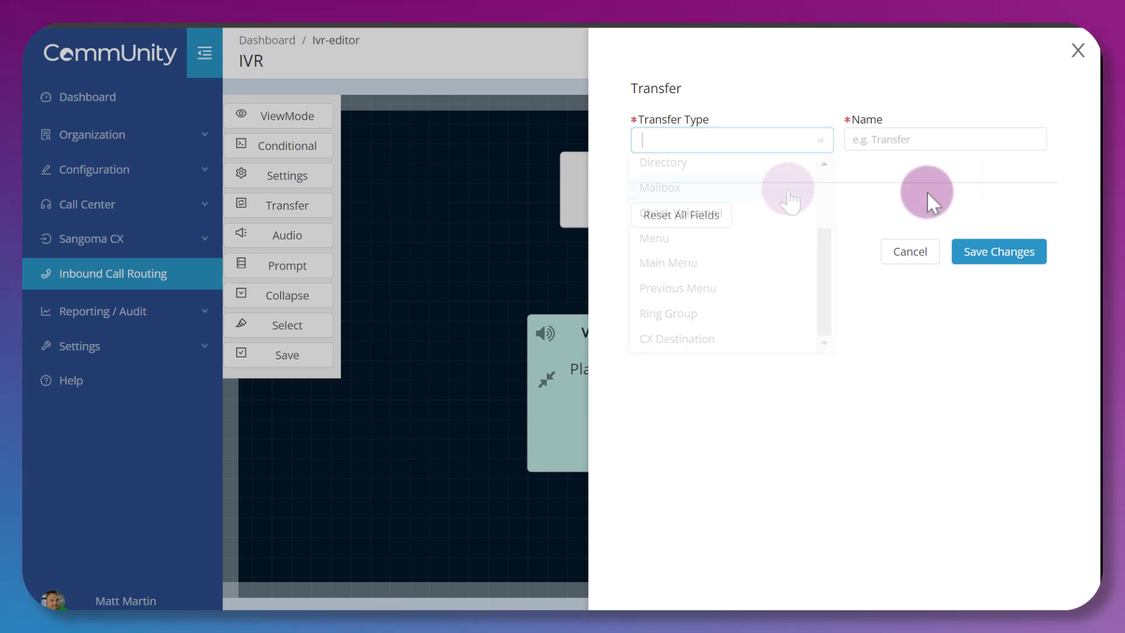
click(907, 253)
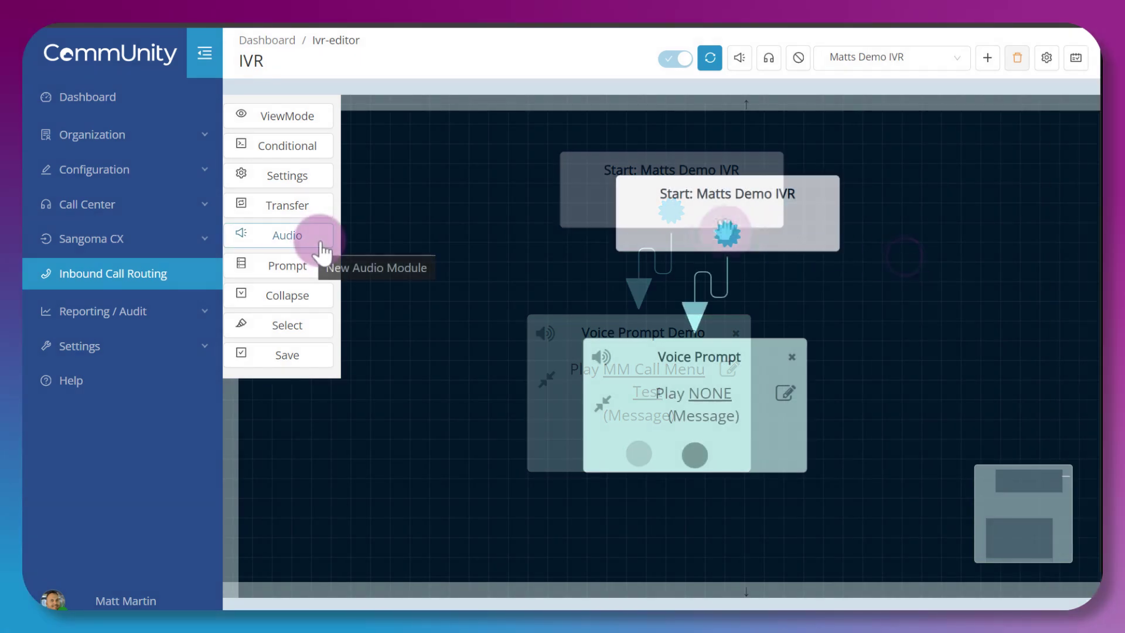
Examine the recordings available for a playPrompt audio module, expanding MM Call Menu Test, without saving the module.
click(320, 240)
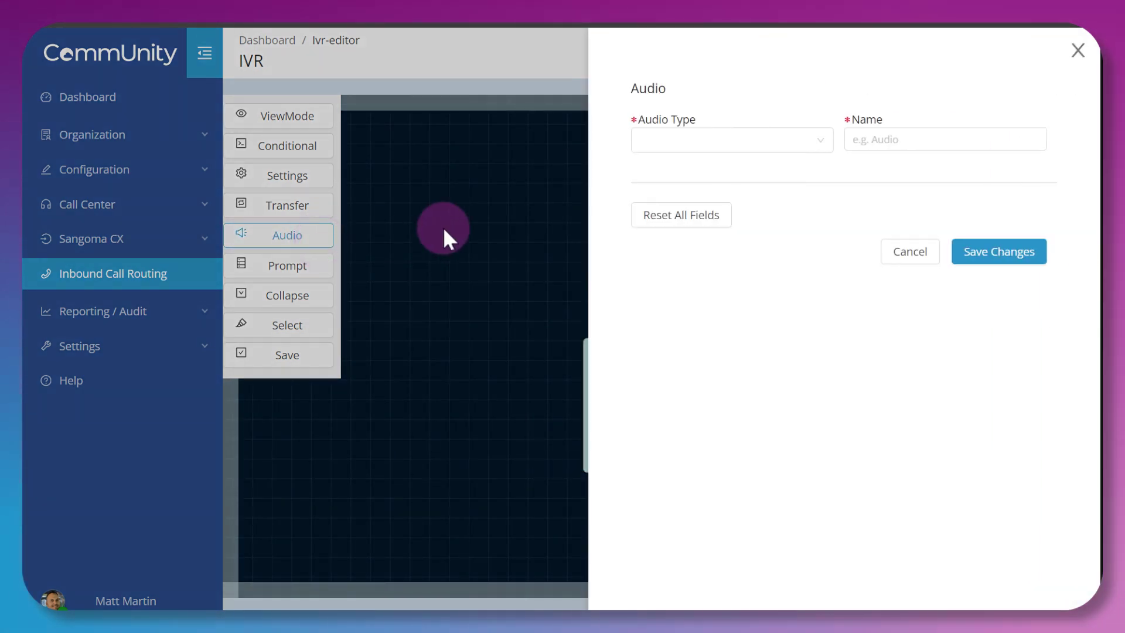
click(806, 143)
click(786, 170)
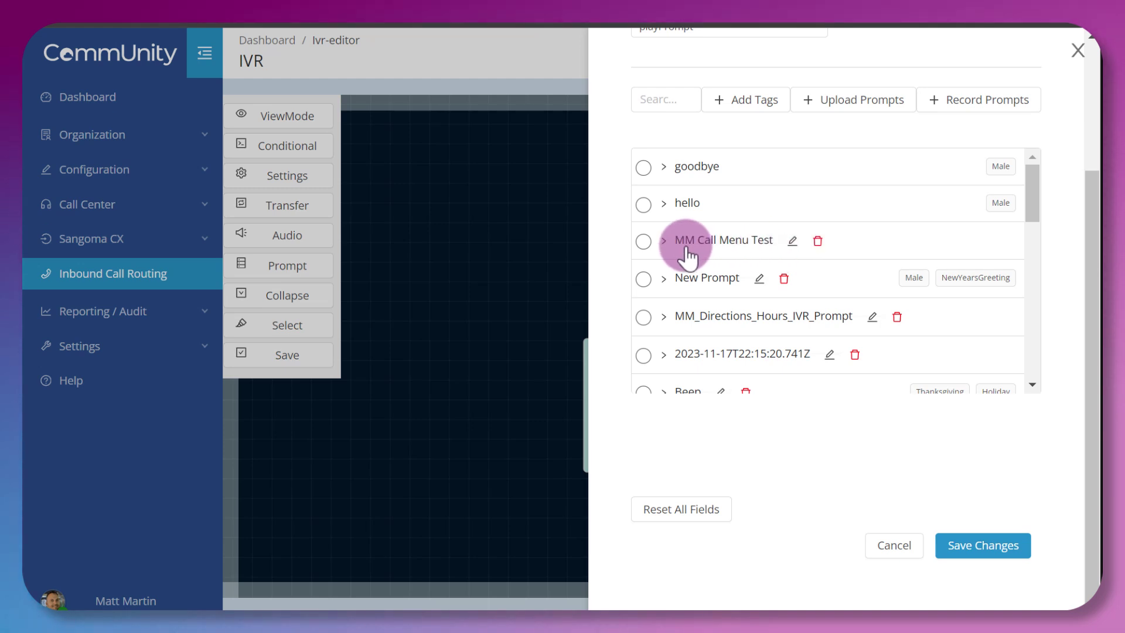
click(664, 241)
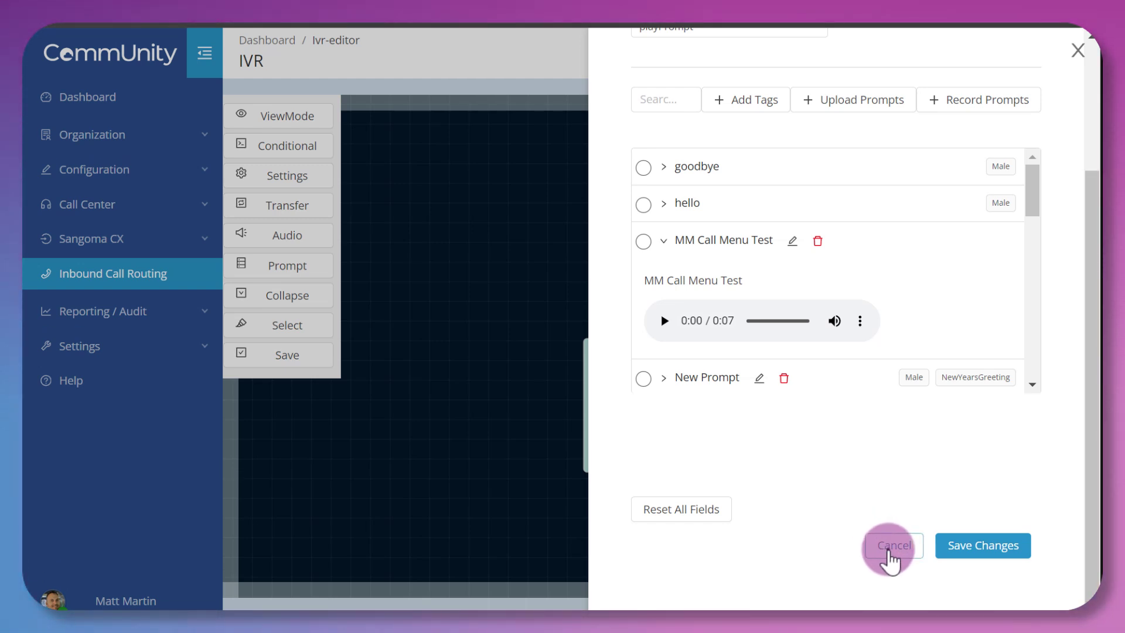
click(891, 548)
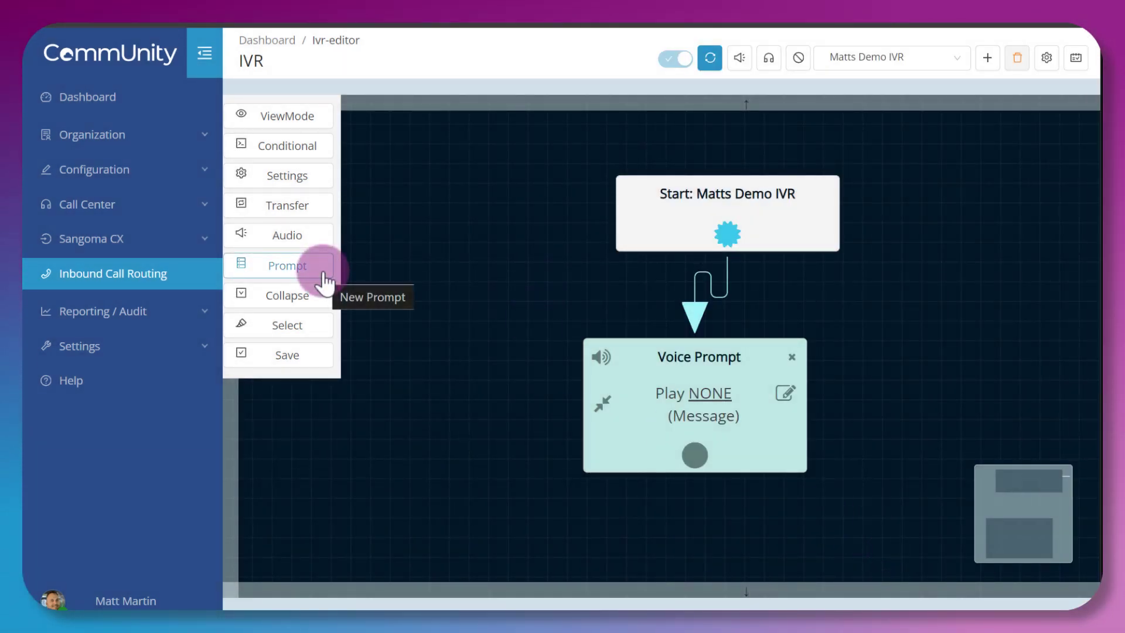
Review the prompt types offered for a new prompt module, without saving it.
click(324, 274)
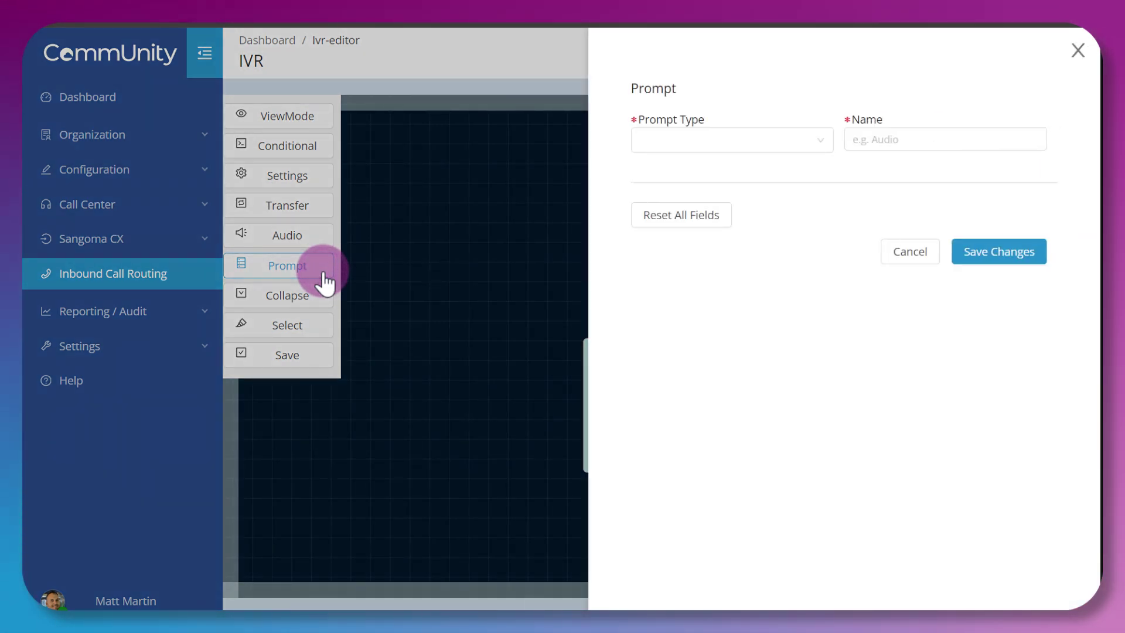
click(813, 142)
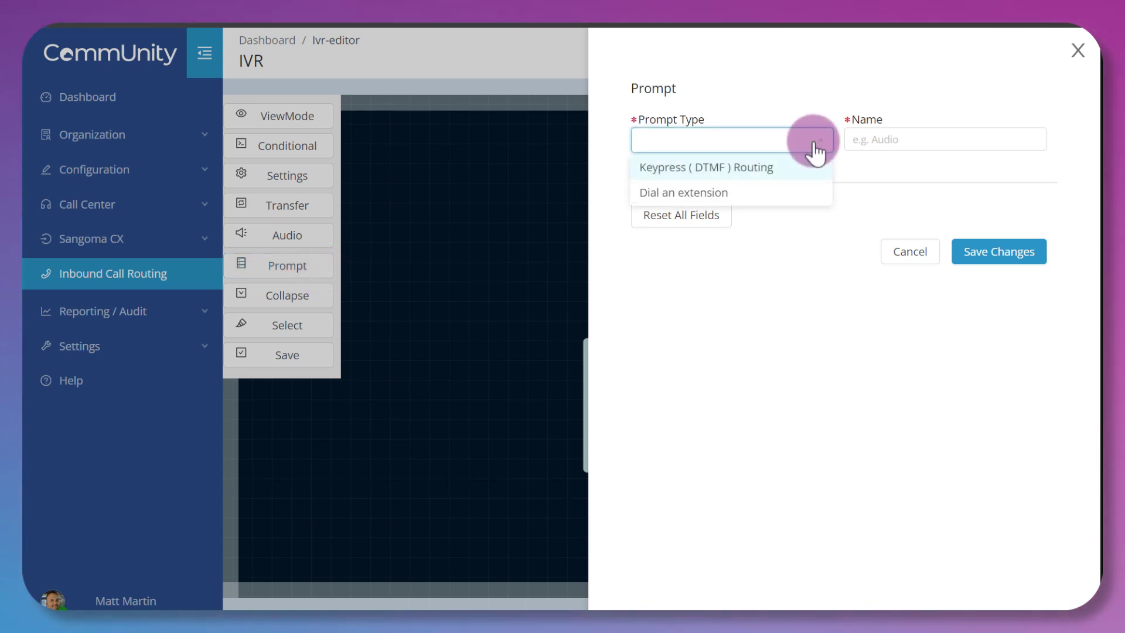
click(914, 253)
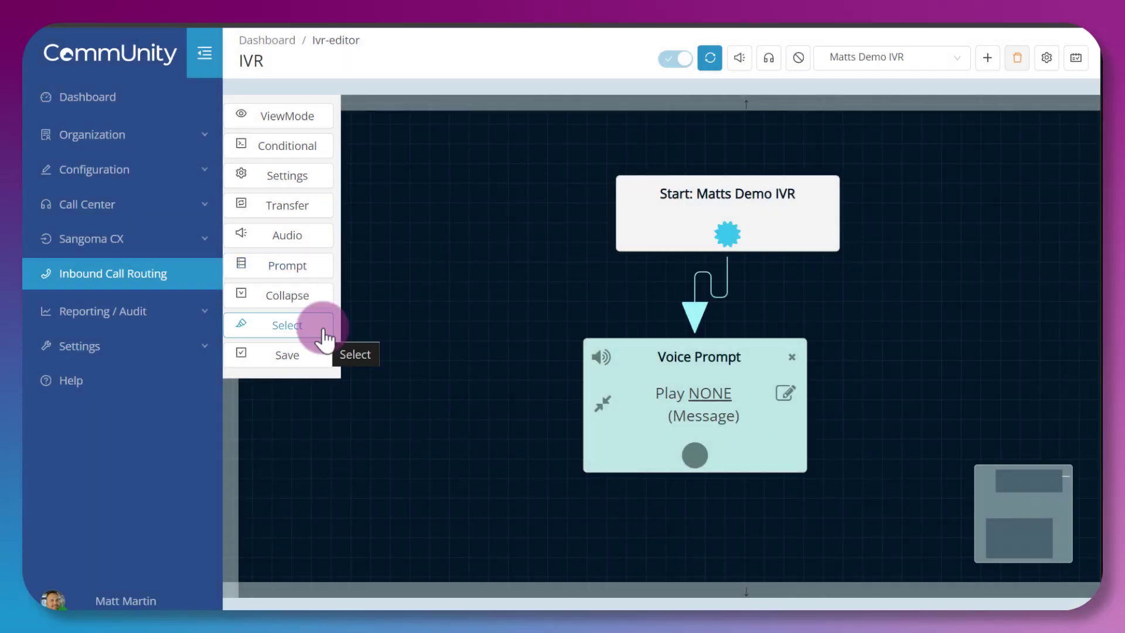
Box-select the Start and Voice Prompt modules together in selection mode and clear the selection again.
click(323, 332)
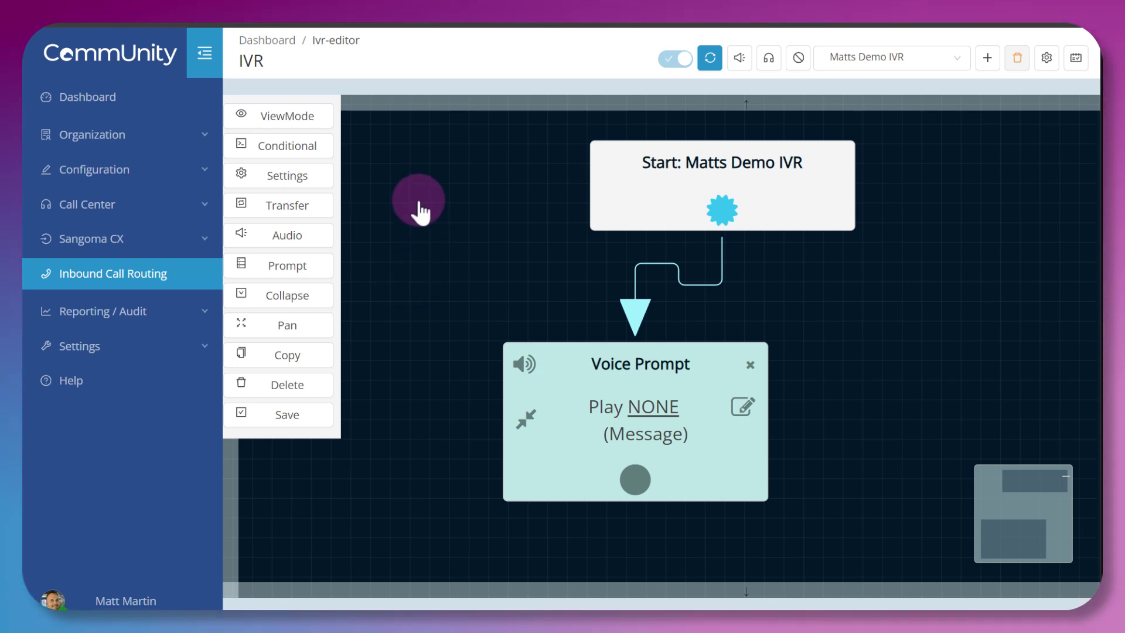
drag(421, 161, 695, 403)
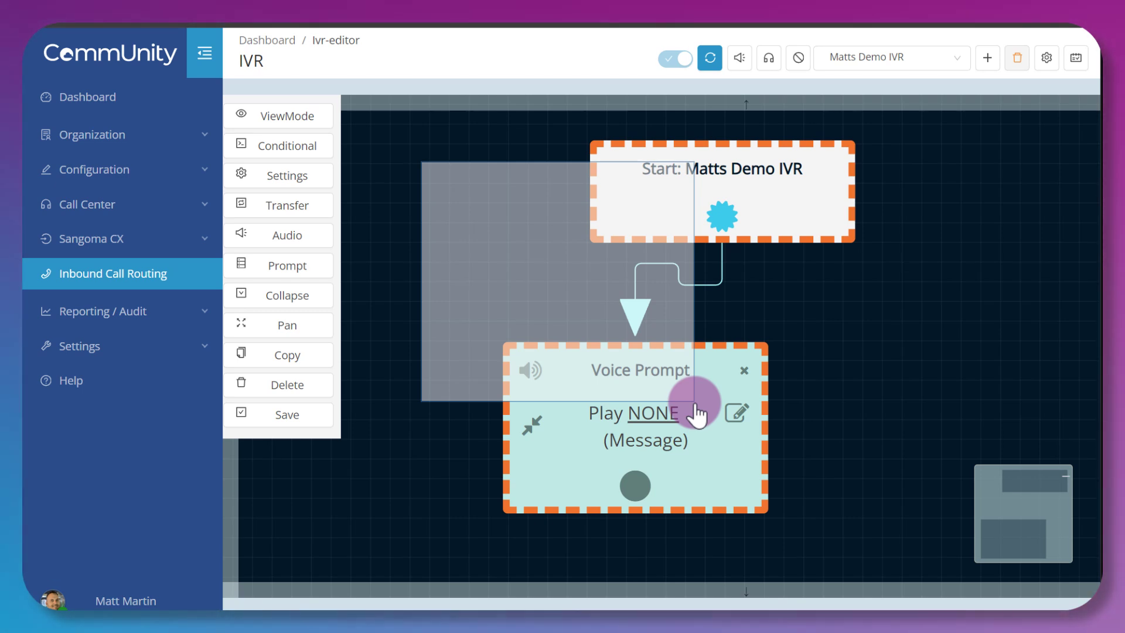
drag(695, 402, 725, 406)
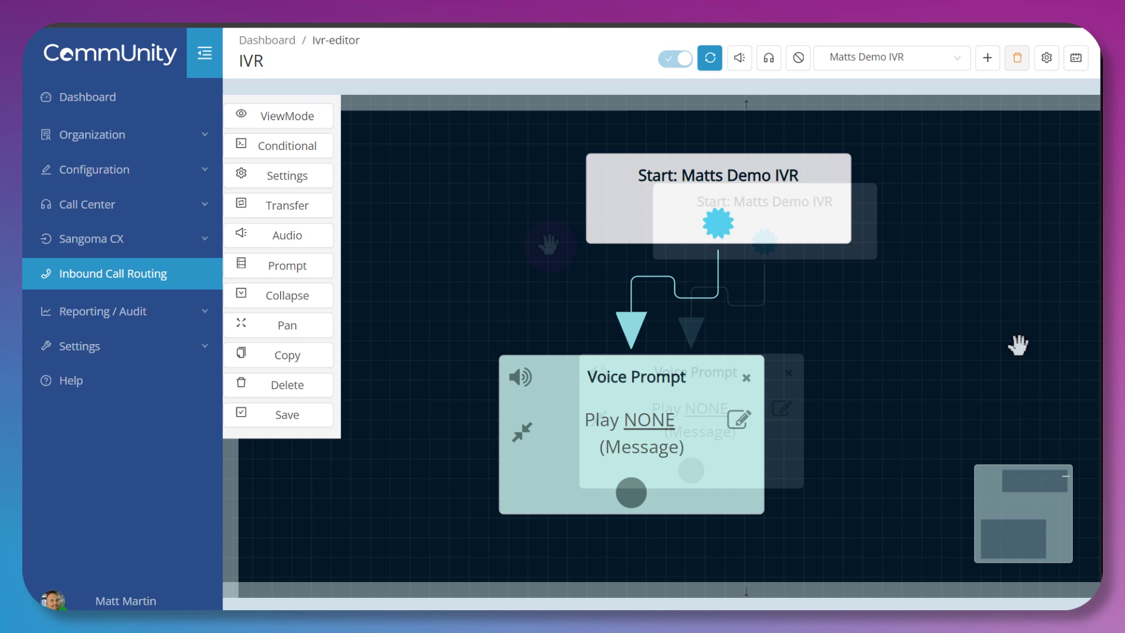
click(549, 245)
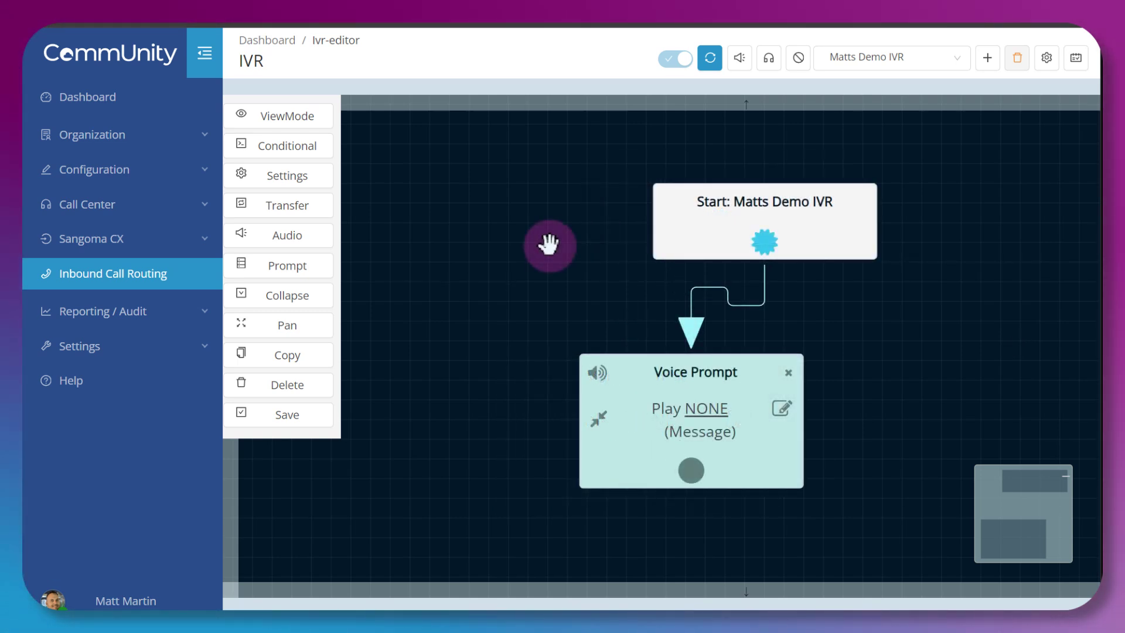
Start a new conditional module of type Schedule and name it BH Logic.
click(326, 151)
click(701, 141)
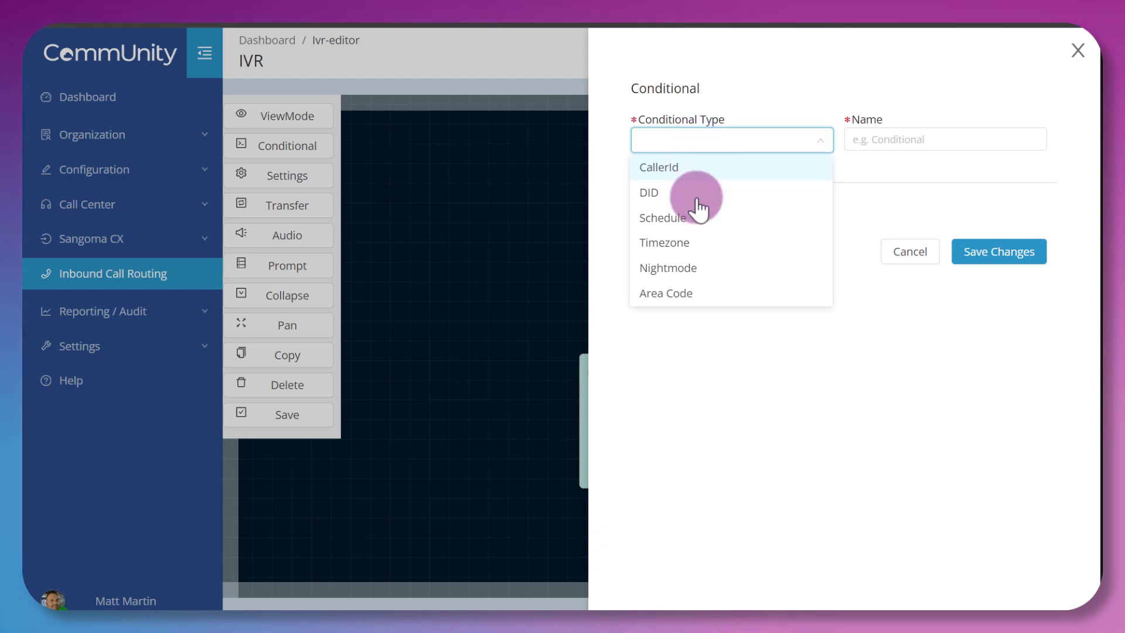
click(732, 223)
click(879, 142)
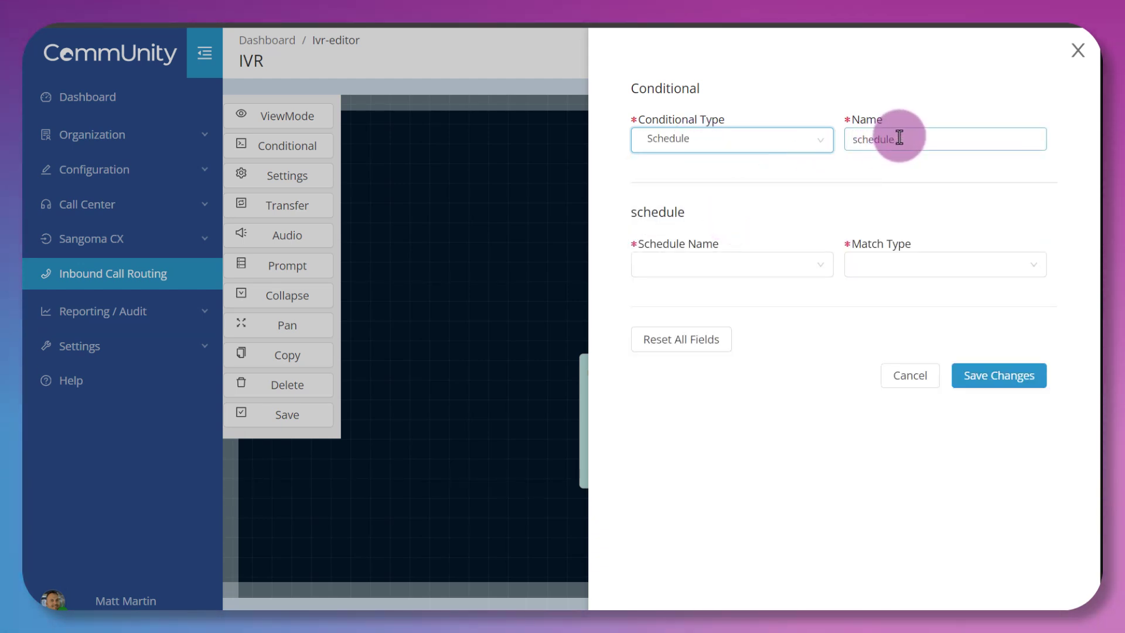
double_click(899, 138)
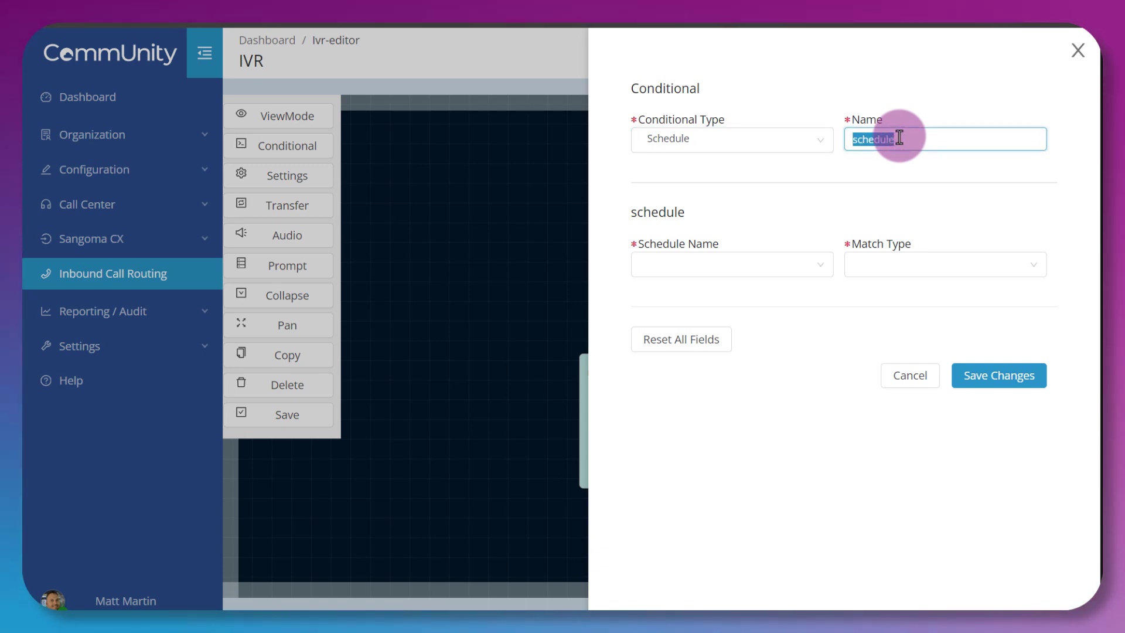
text(BH Logic)
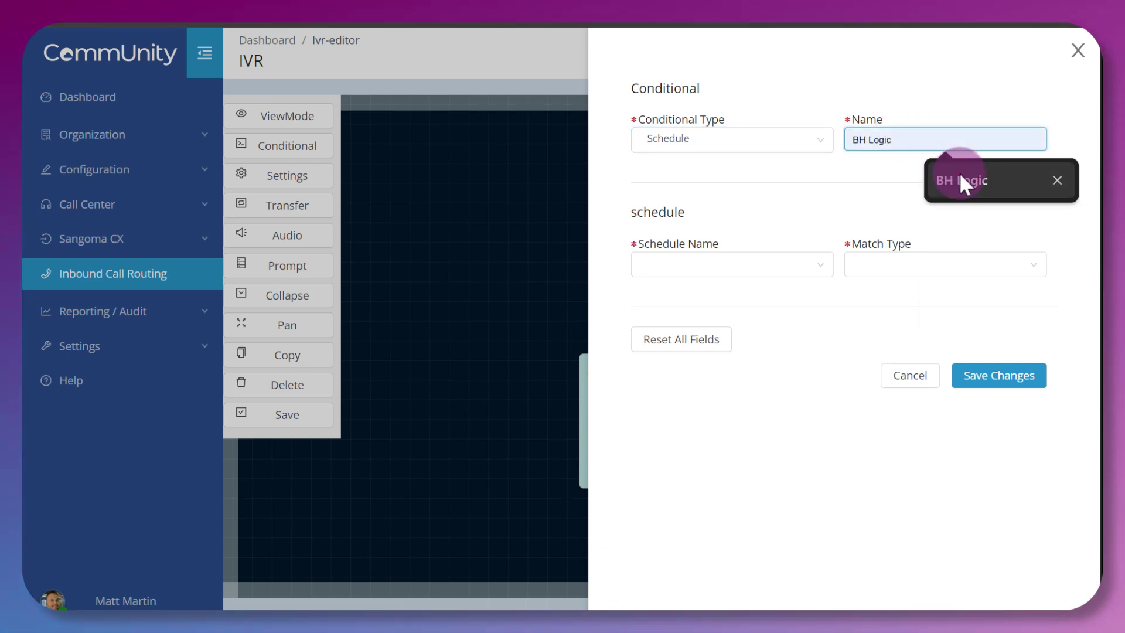
click(958, 174)
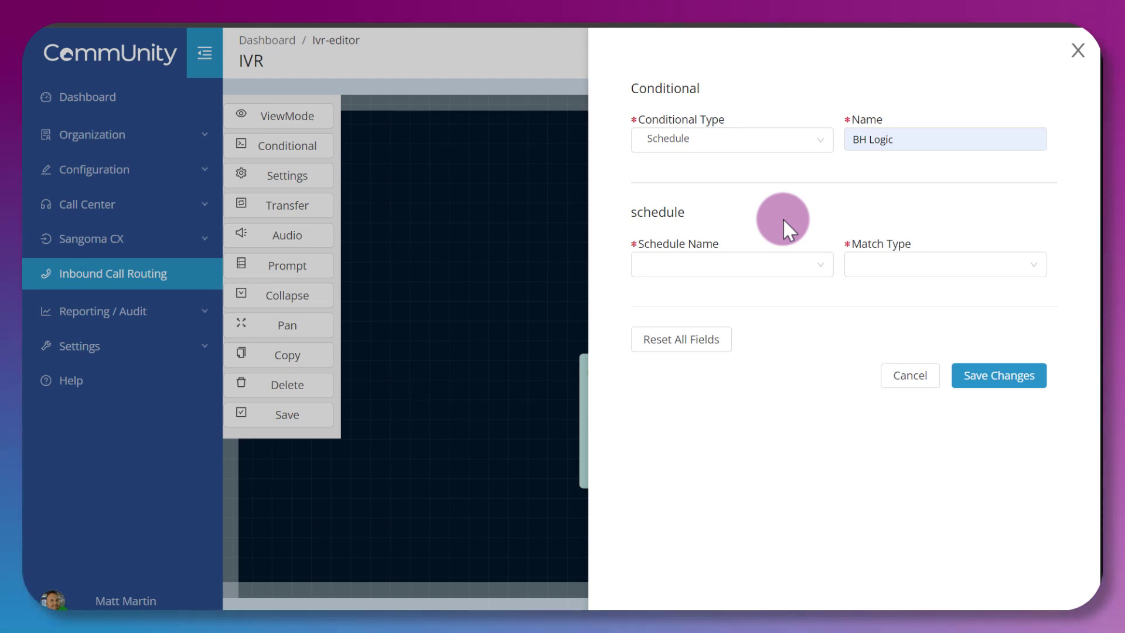
Set the conditional to match within the Business Hours schedule and save the module.
click(818, 266)
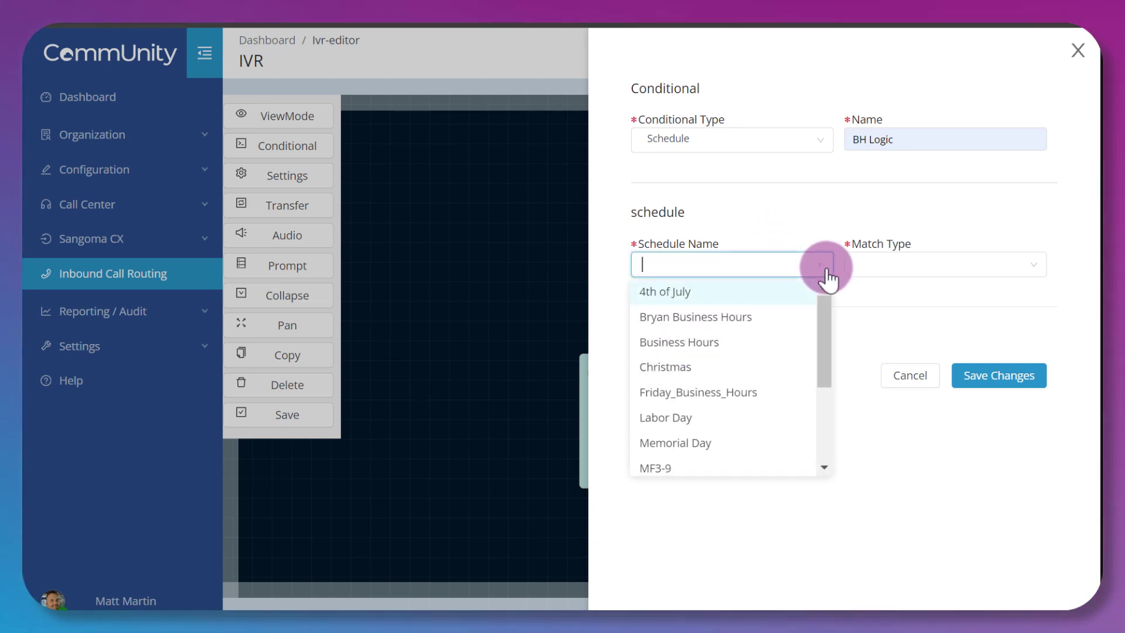
click(768, 343)
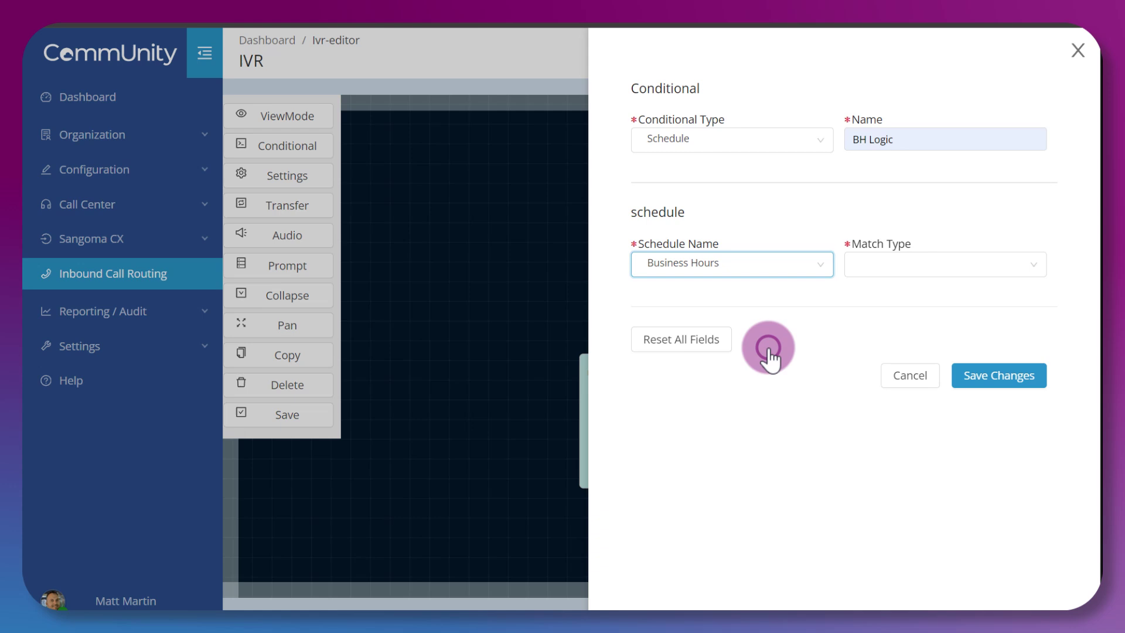
click(939, 271)
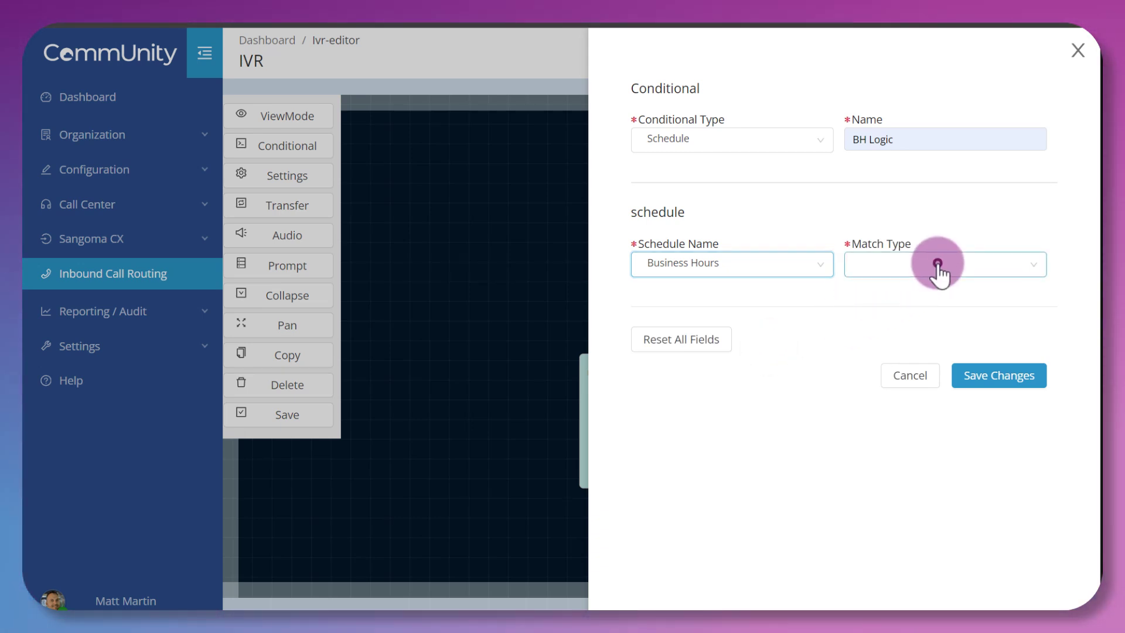
click(920, 290)
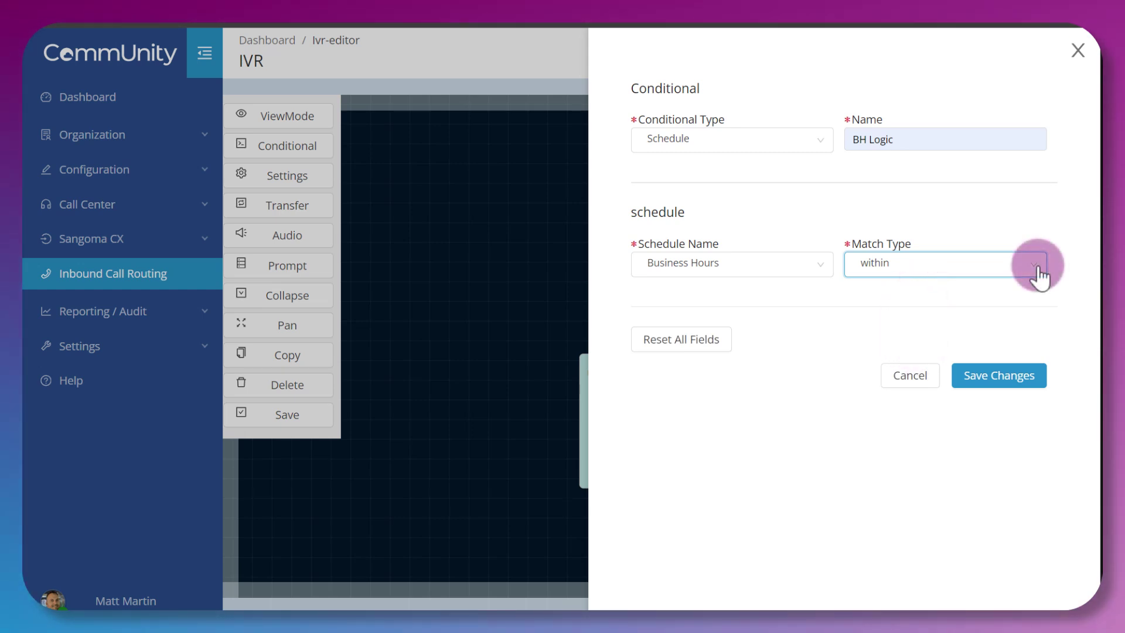
click(1027, 381)
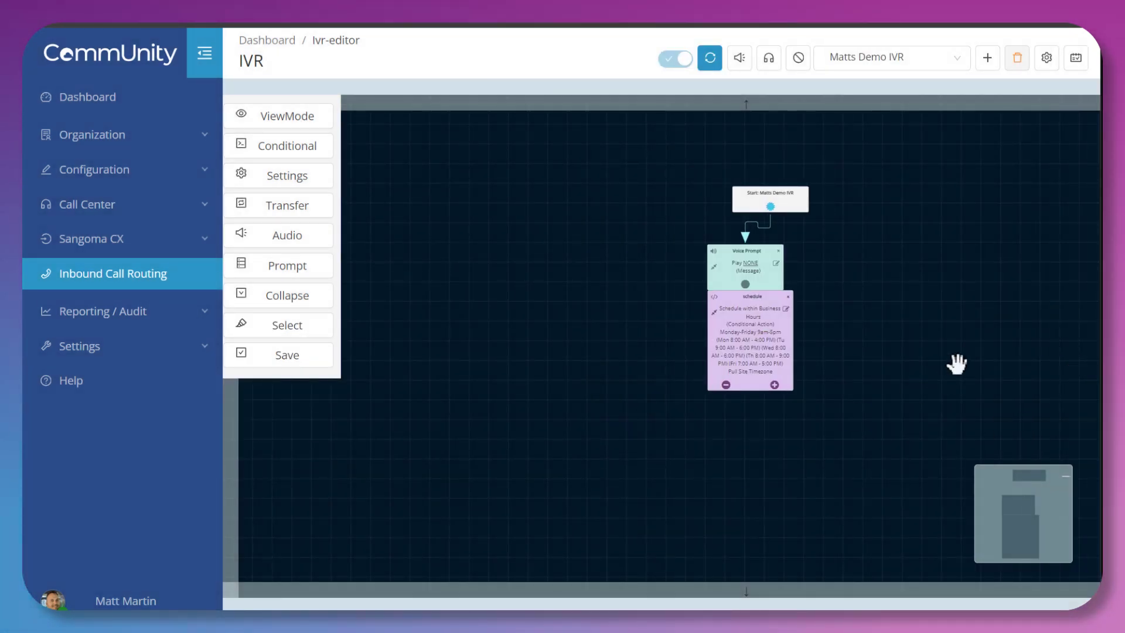
Remove the link from Start to Voice Prompt, move Voice Prompt aside, and place the schedule module beneath Start.
scroll(918, 346, up, 4)
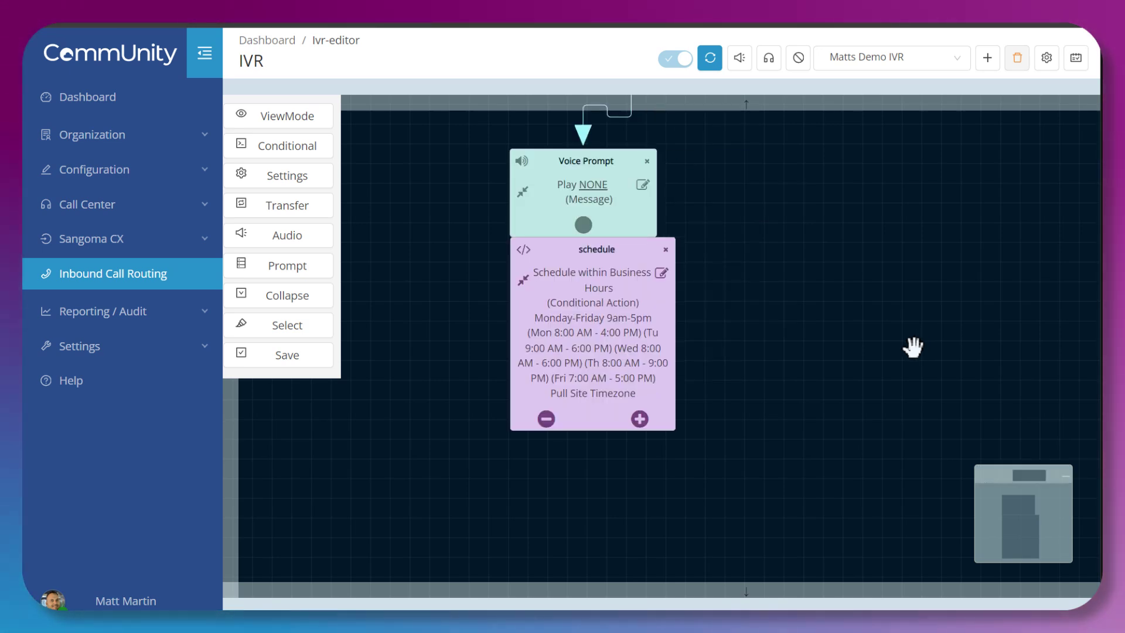
scroll(879, 311, up, 1)
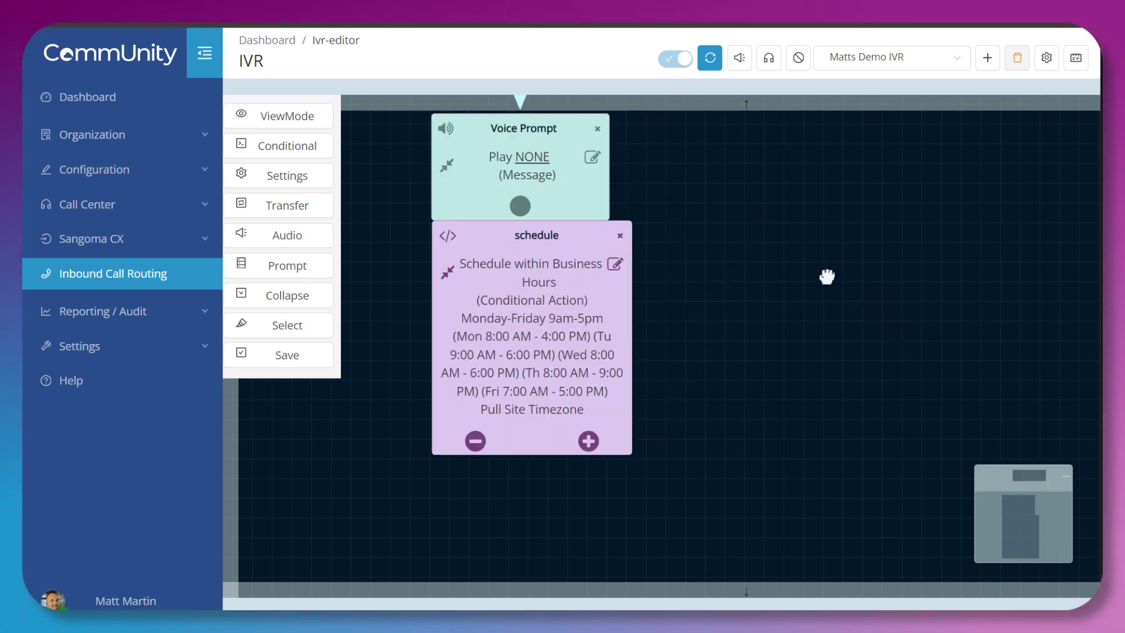
drag(824, 276, 889, 362)
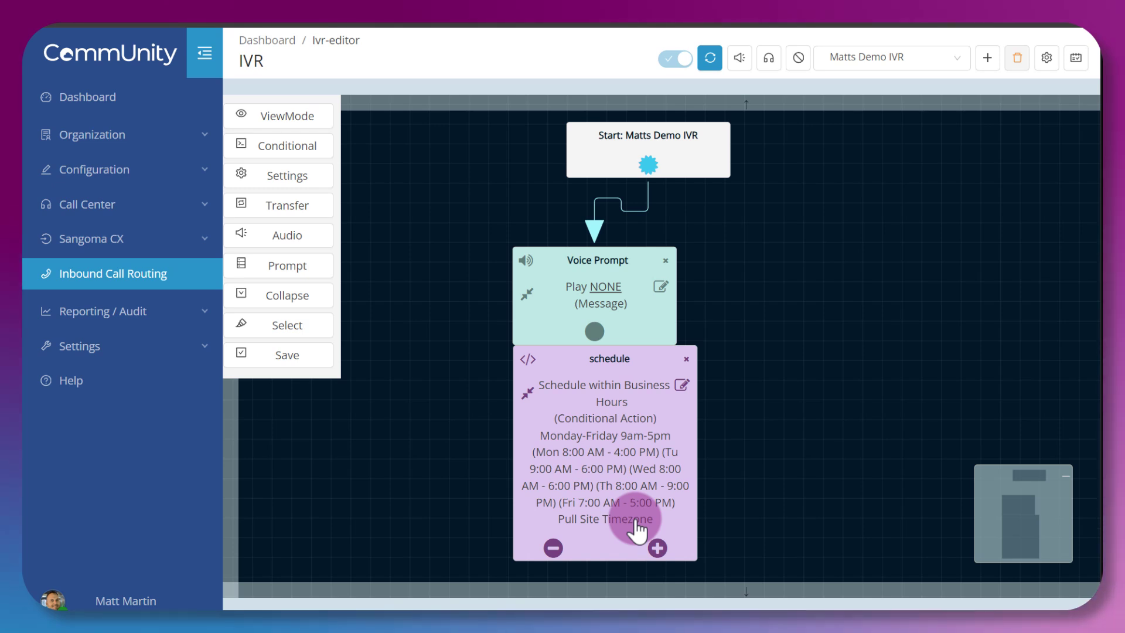
click(815, 463)
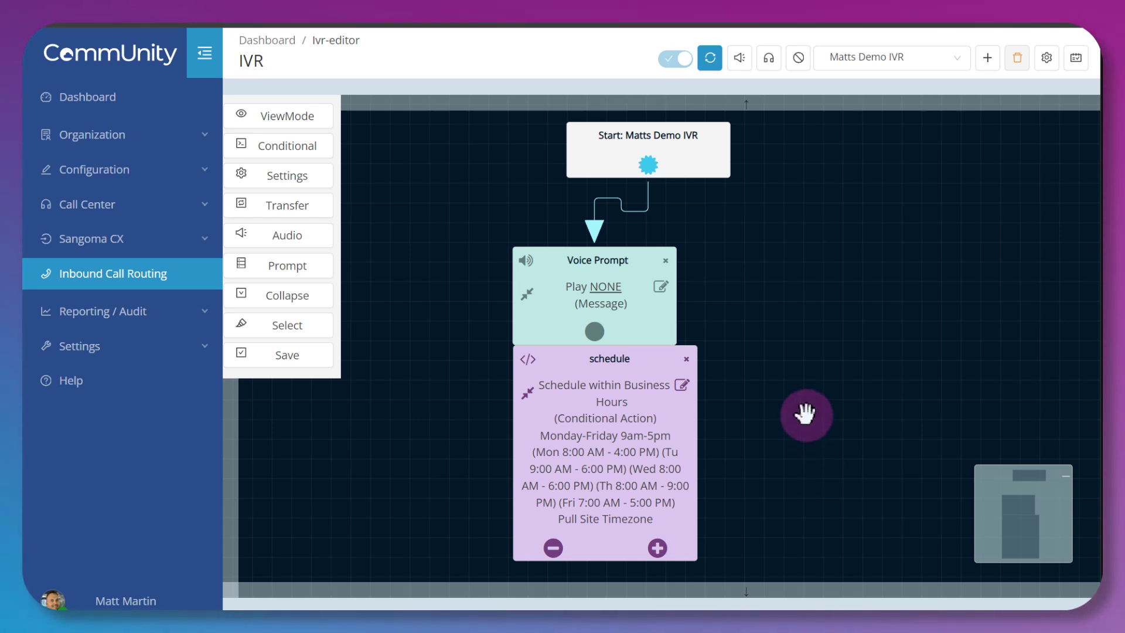
click(591, 226)
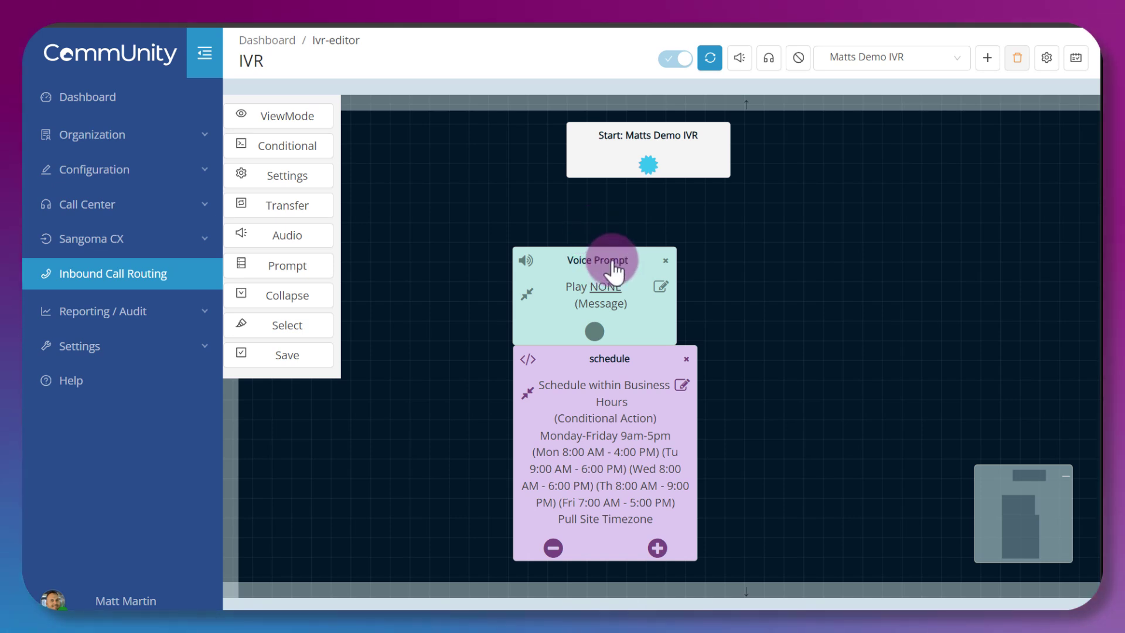
drag(608, 271, 886, 268)
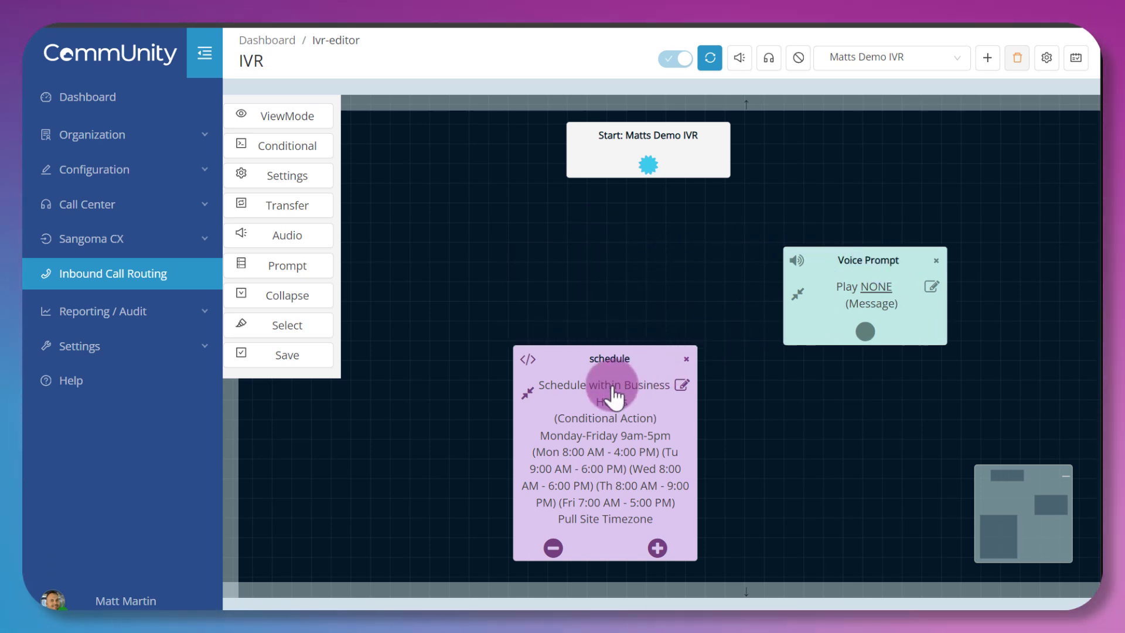
drag(610, 386, 667, 290)
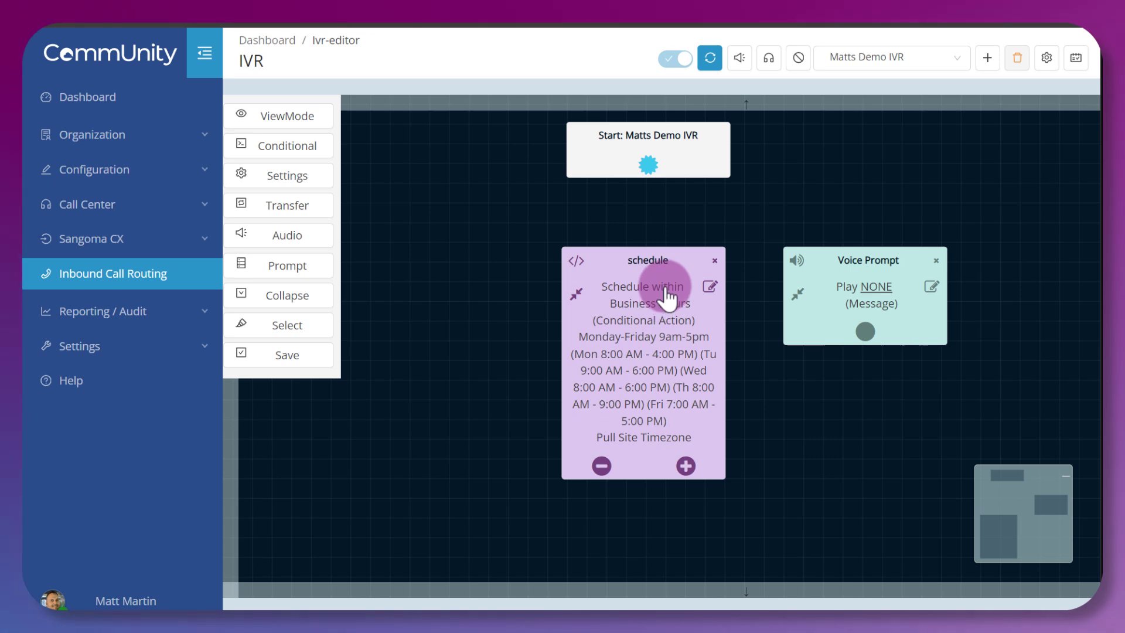
click(774, 377)
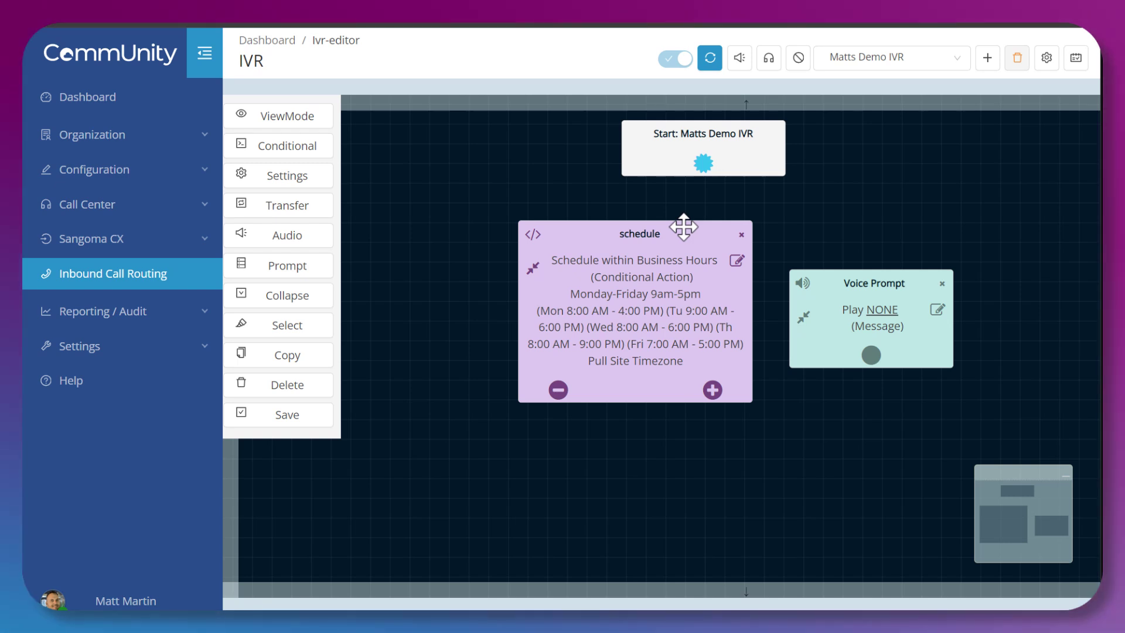
Connect the Start module to the schedule module and place the Voice Prompt module below the schedule.
click(703, 167)
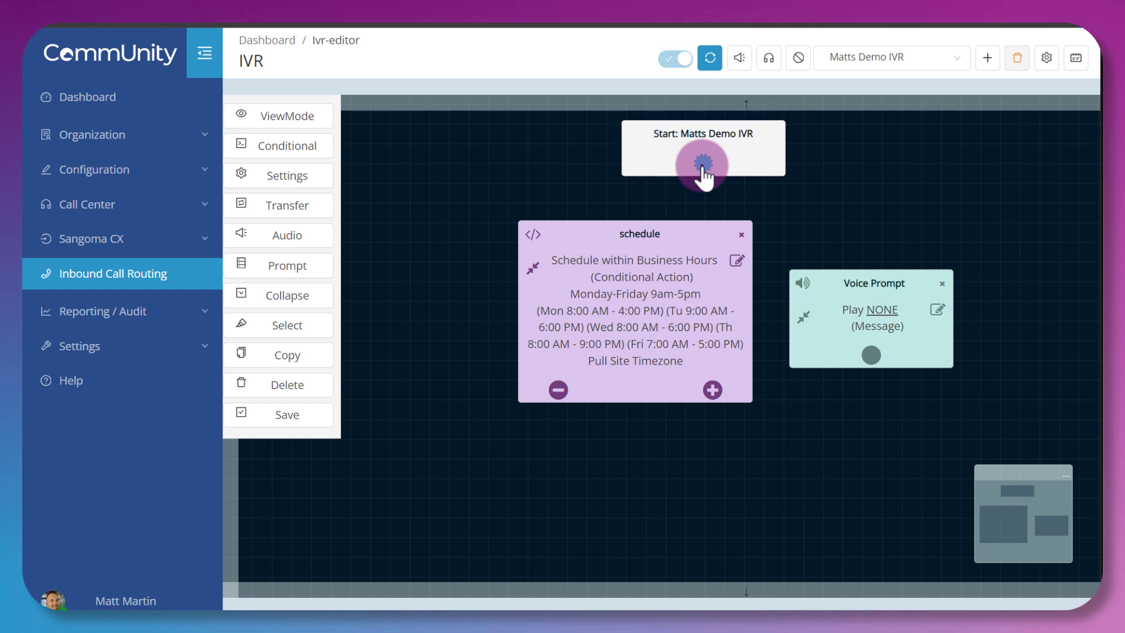
drag(702, 169, 666, 181)
drag(629, 238, 670, 244)
drag(861, 298, 772, 427)
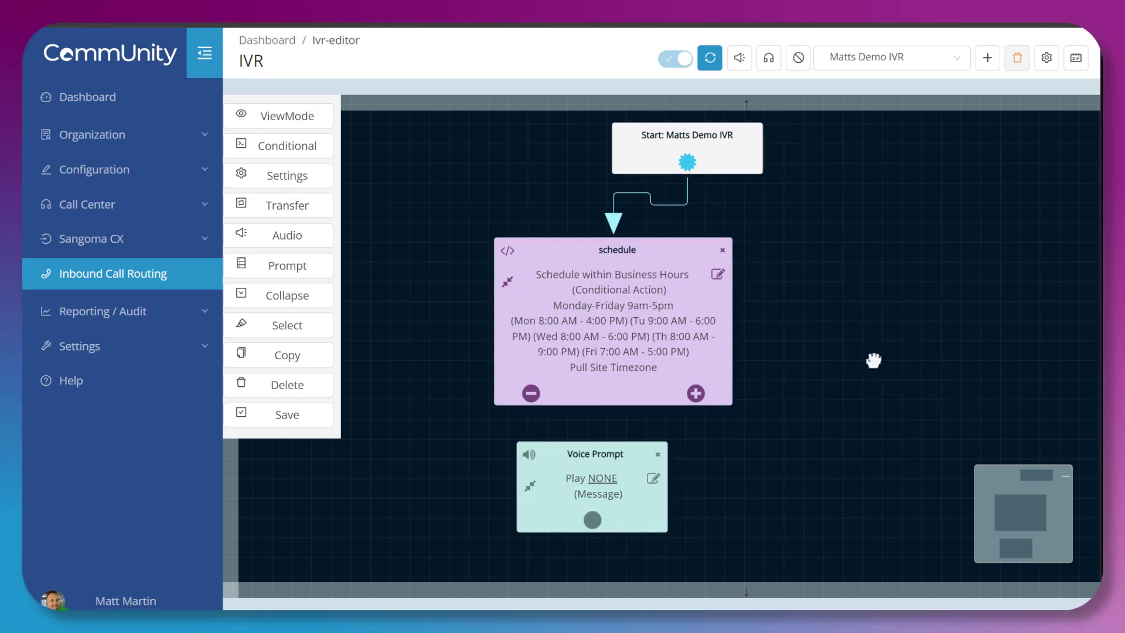
drag(873, 360, 866, 360)
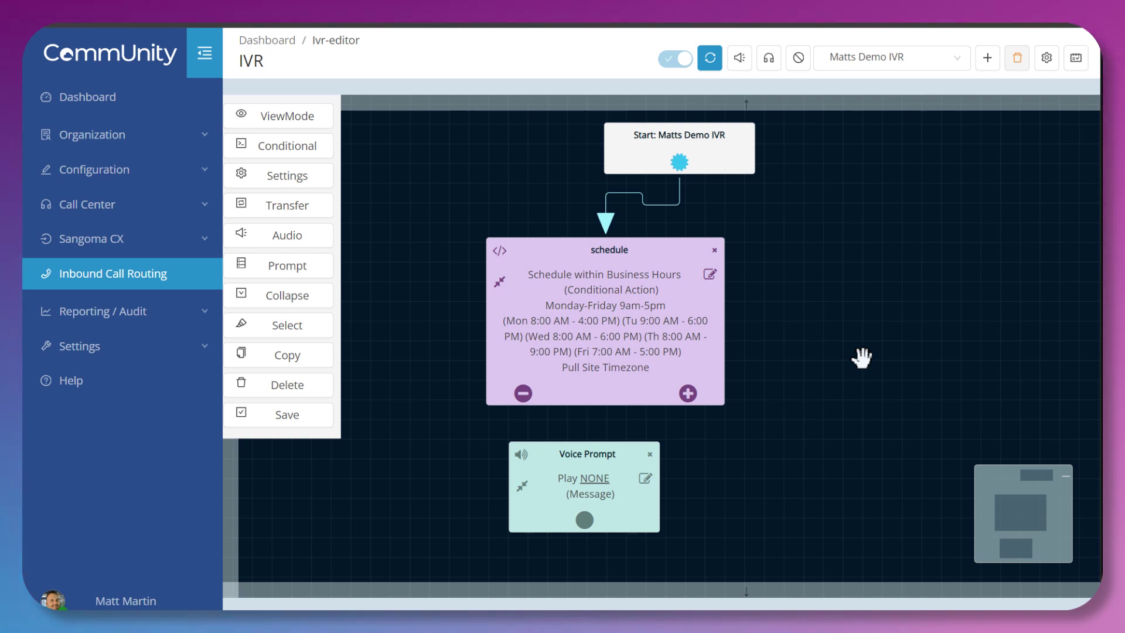
Connect the schedule module's plus output to the Voice Prompt module.
click(483, 389)
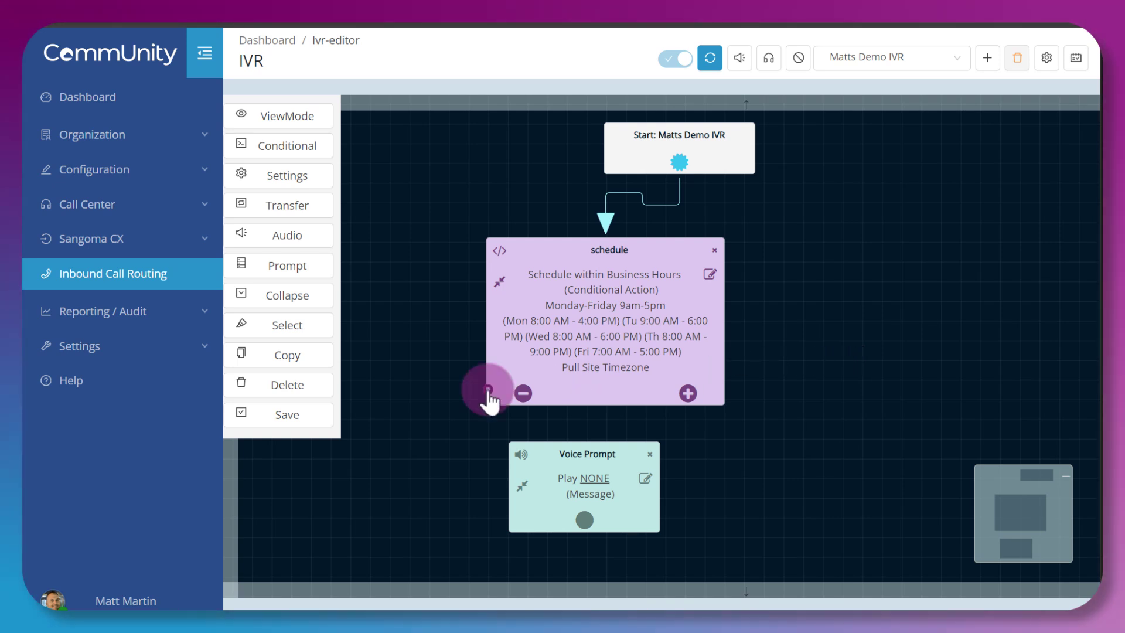
drag(473, 390, 494, 404)
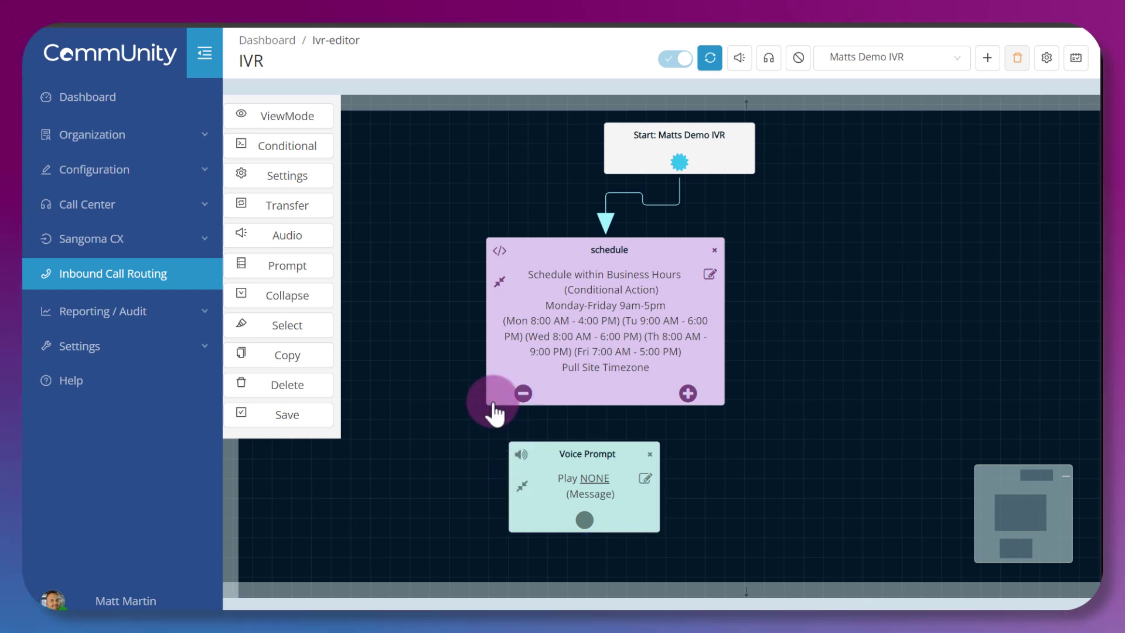
drag(730, 398, 634, 505)
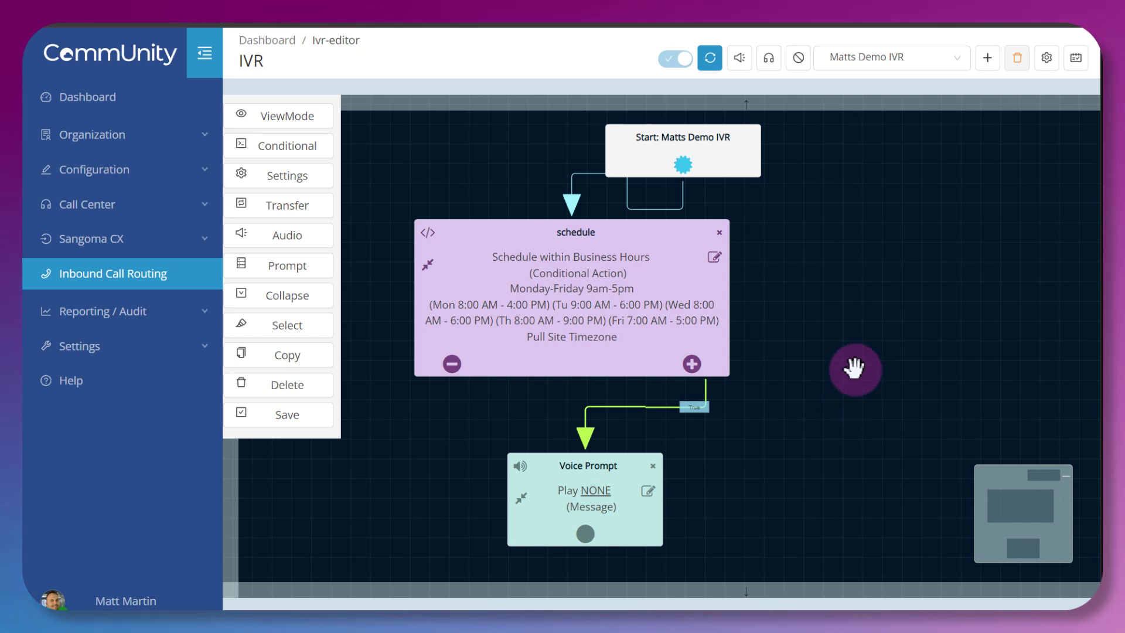
Start a new prompt module and set its prompt type to Keypress (DTMF) Routing.
click(321, 267)
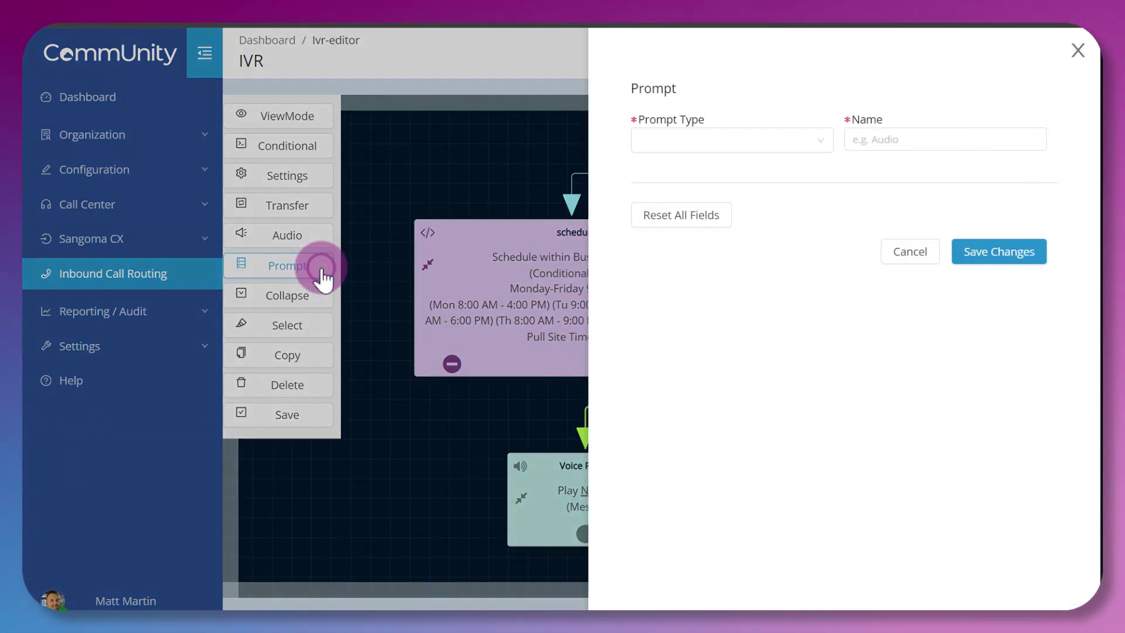
click(553, 230)
click(746, 146)
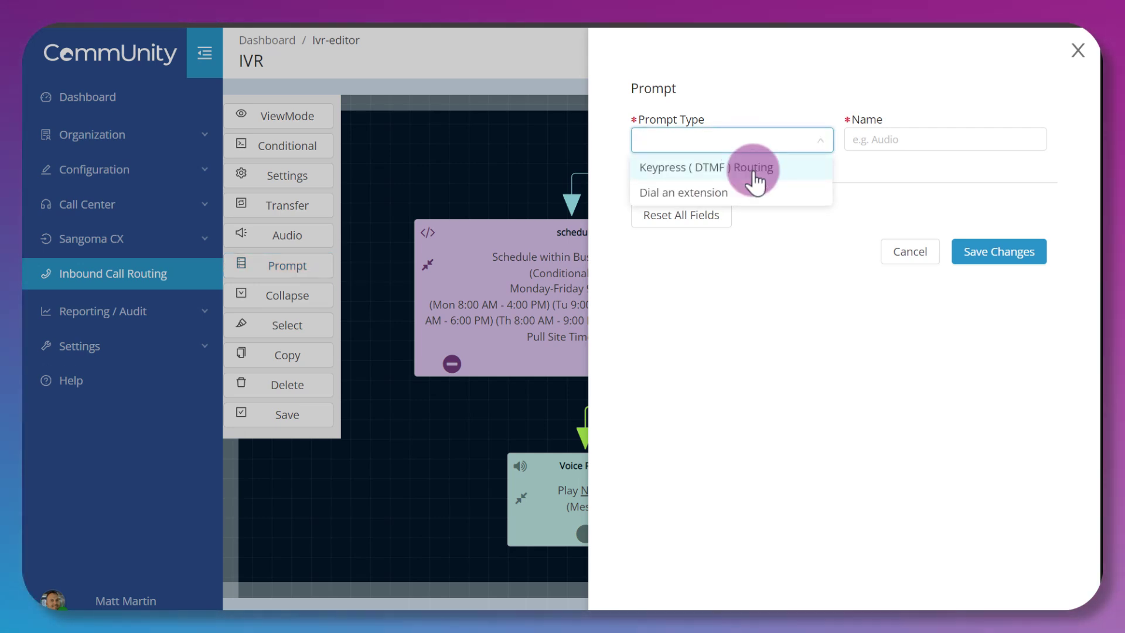
click(755, 182)
scroll(793, 259, down, 2)
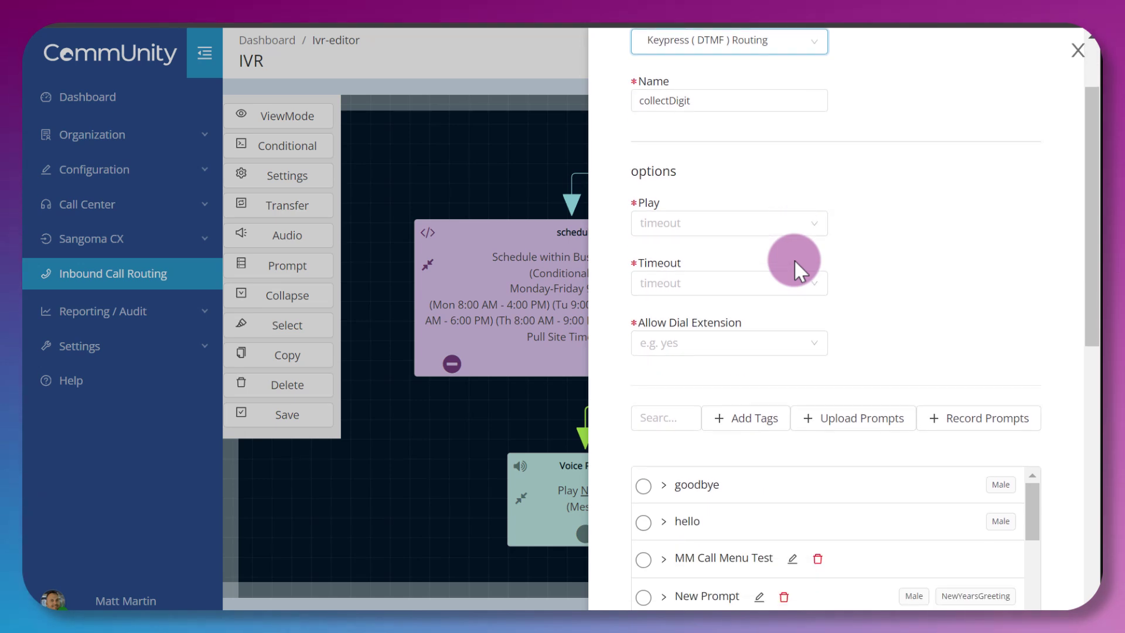
Set the keypress prompt to play 3 times with a timeout of 5 seconds.
click(808, 232)
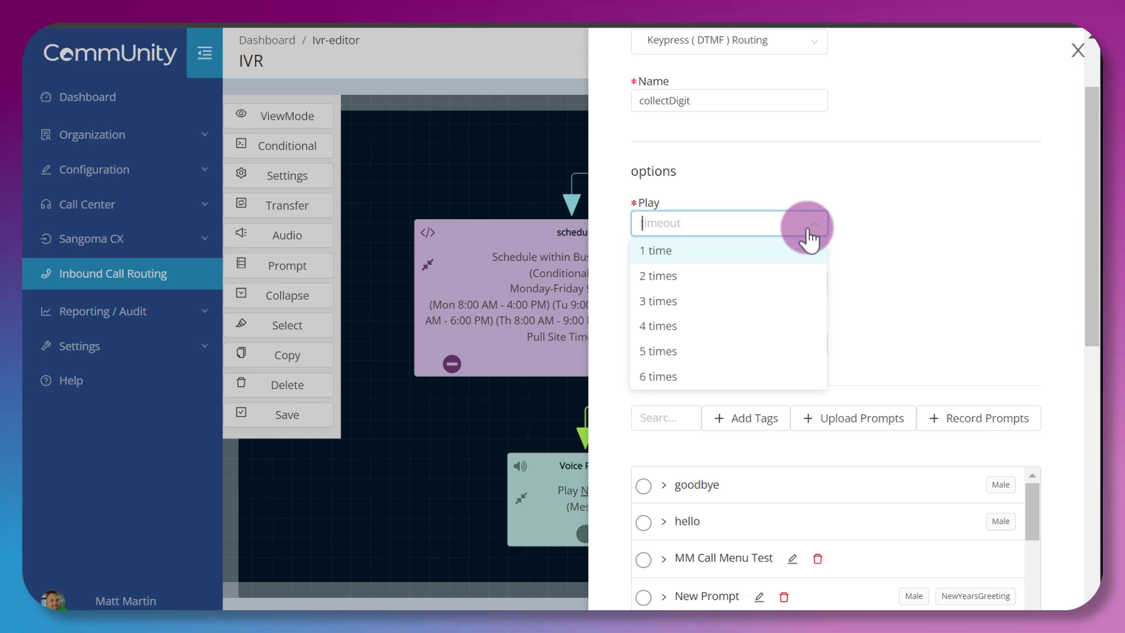
click(782, 301)
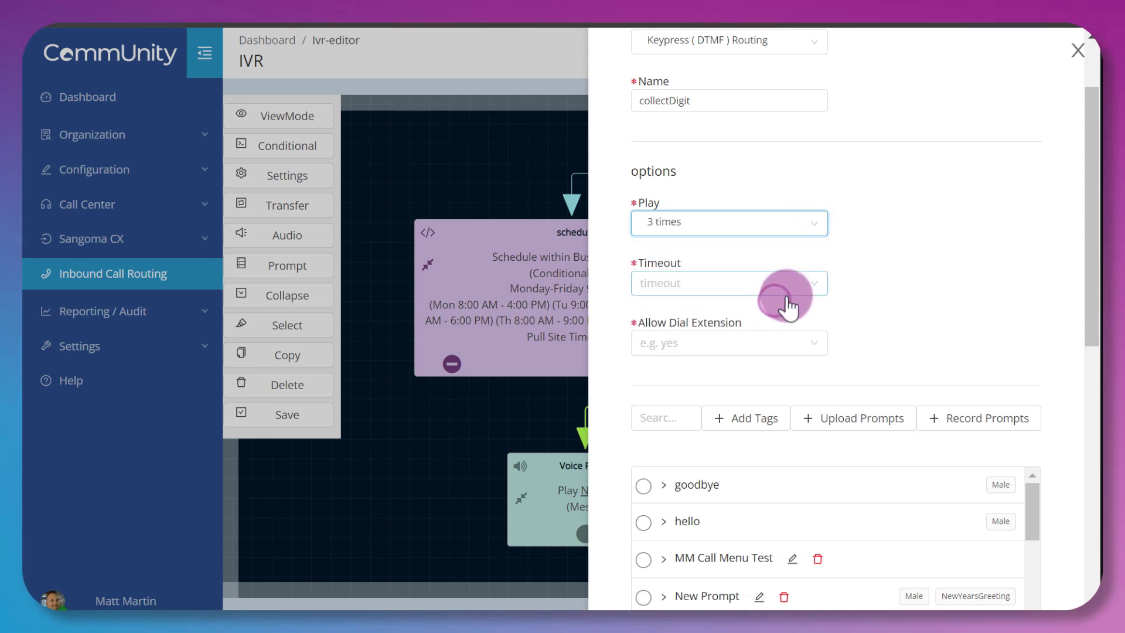
click(791, 288)
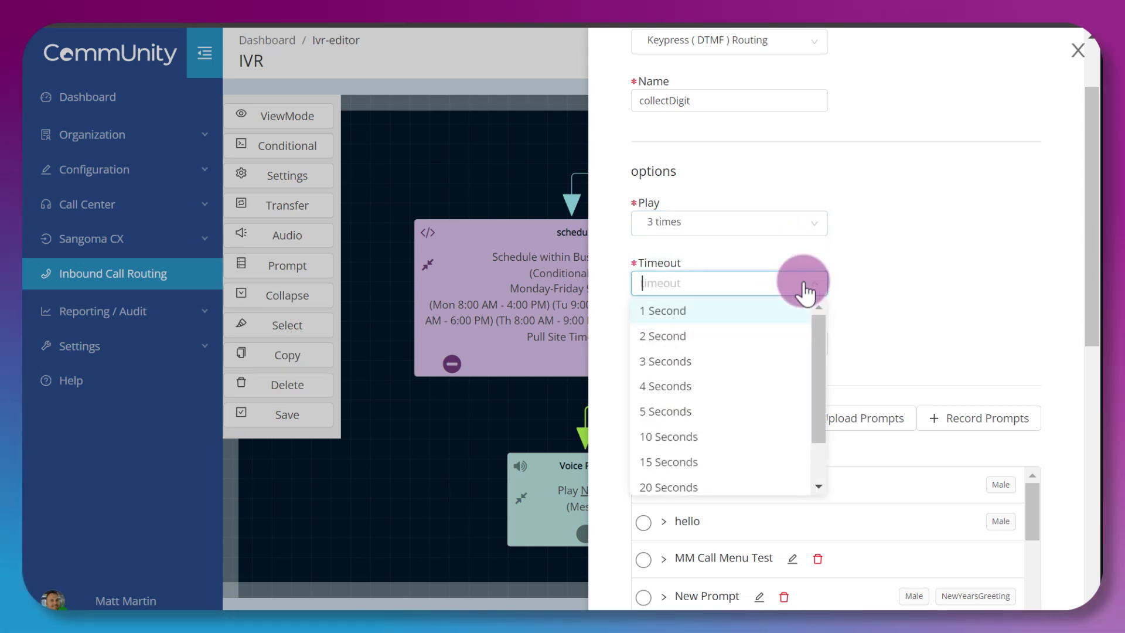
click(748, 413)
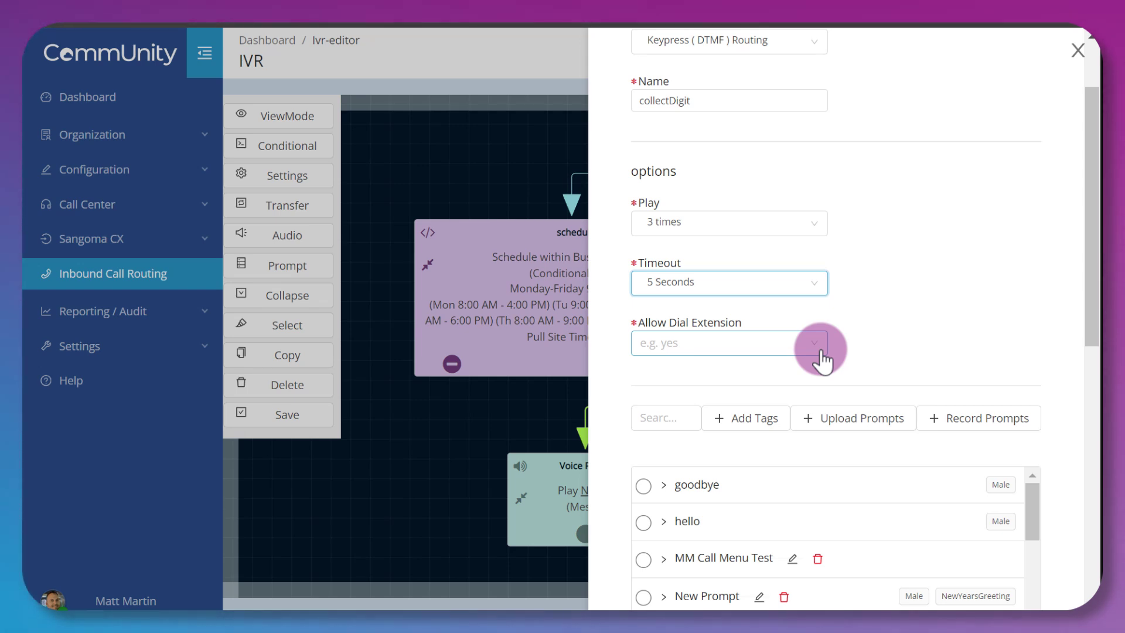
Set Allow Dial Extension to No for the collectDigit keypress prompt.
click(819, 350)
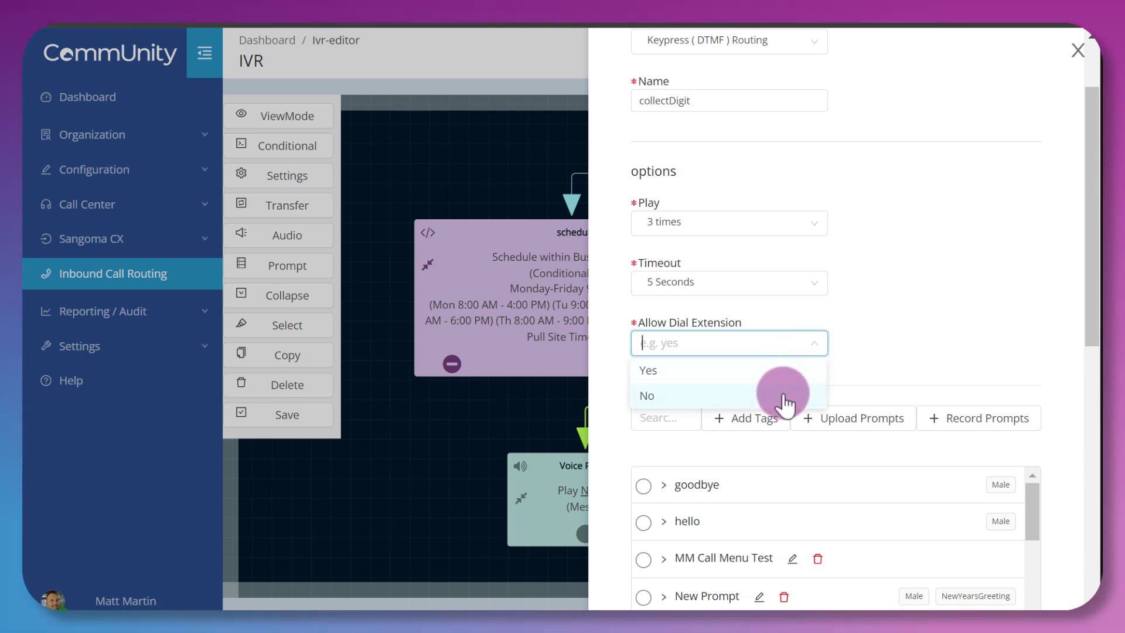
click(784, 394)
Examine the prompt upload form and the phone and computer microphone options for recording a new prompt.
scroll(940, 287, down, 3)
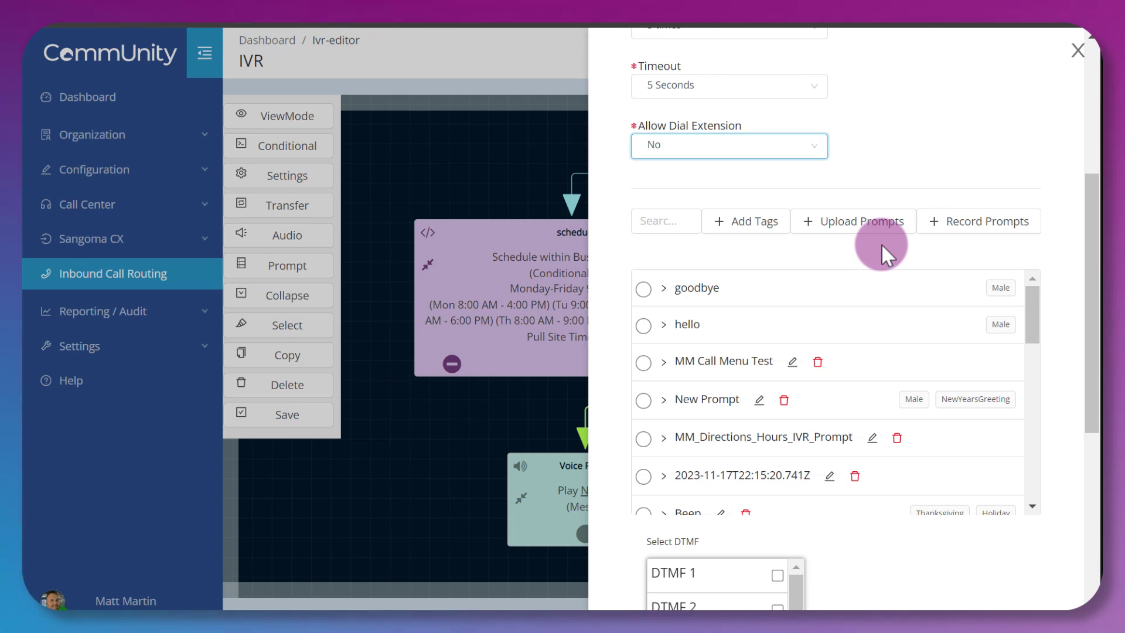
click(893, 228)
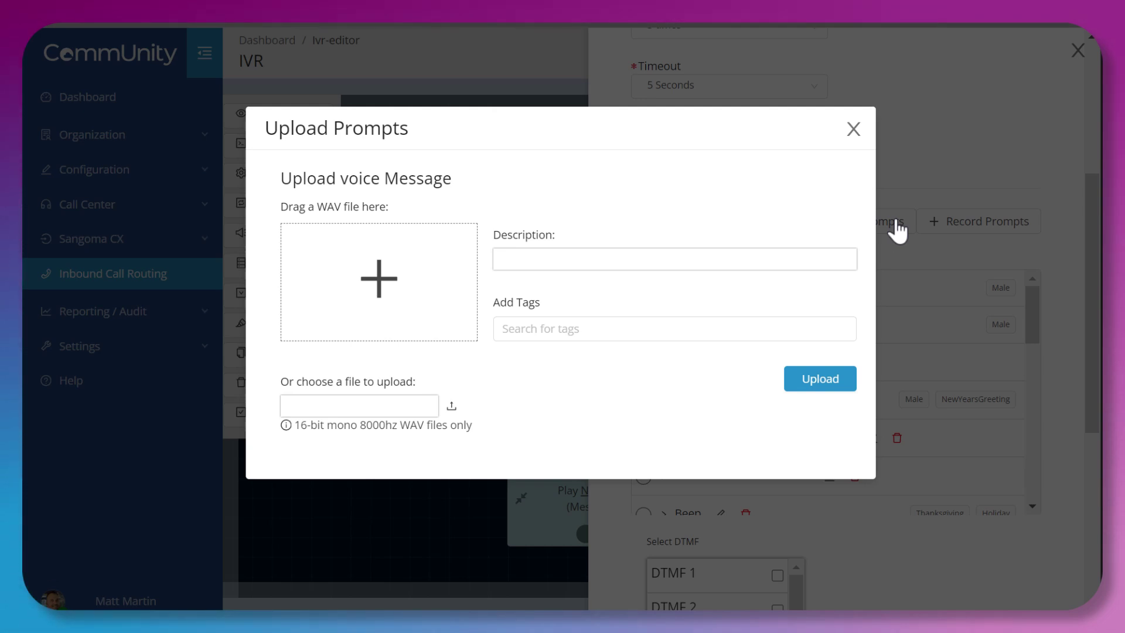
click(852, 127)
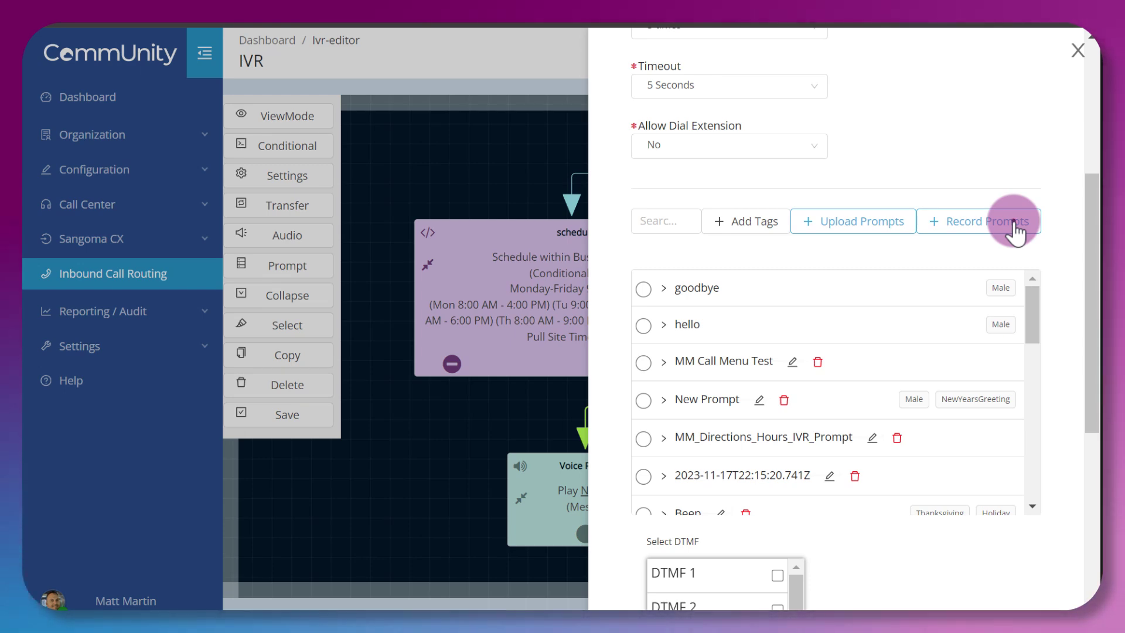
click(1015, 230)
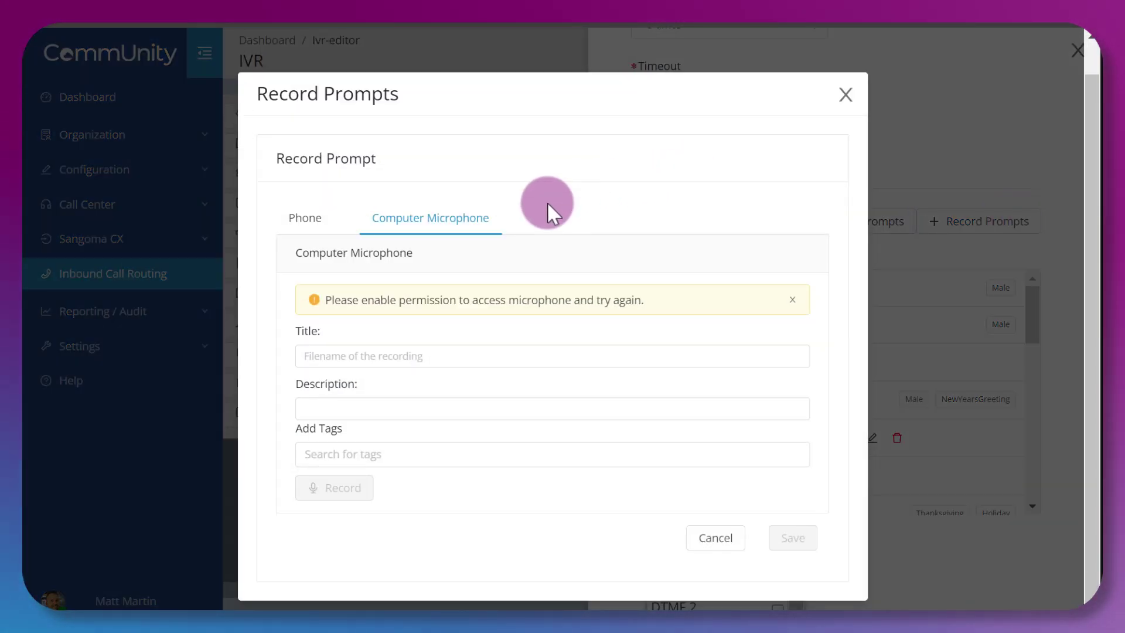
click(315, 229)
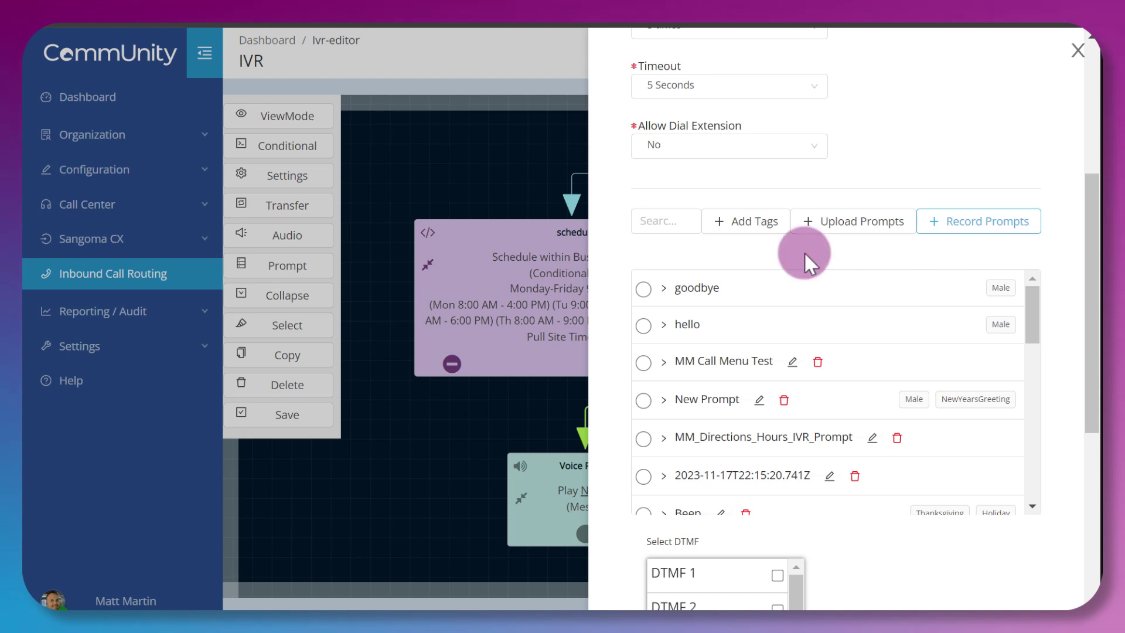
Choose the MM Call Menu Test recording, enable DTMF 1, 2 and 3, and save the keypress module.
click(644, 361)
scroll(1025, 384, down, 5)
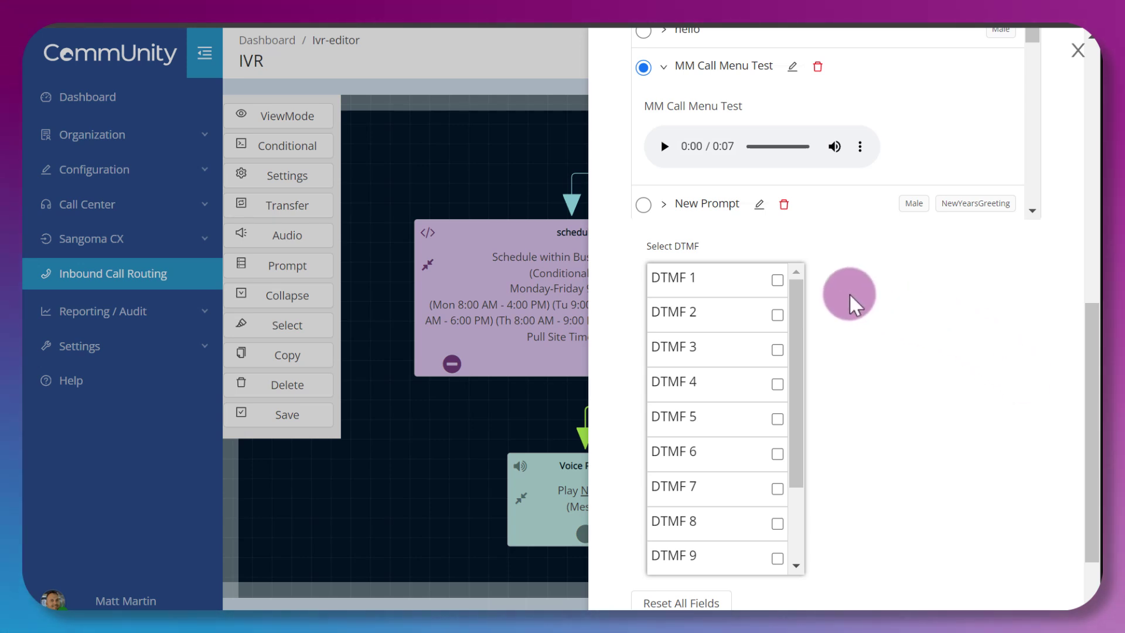
click(776, 281)
click(777, 314)
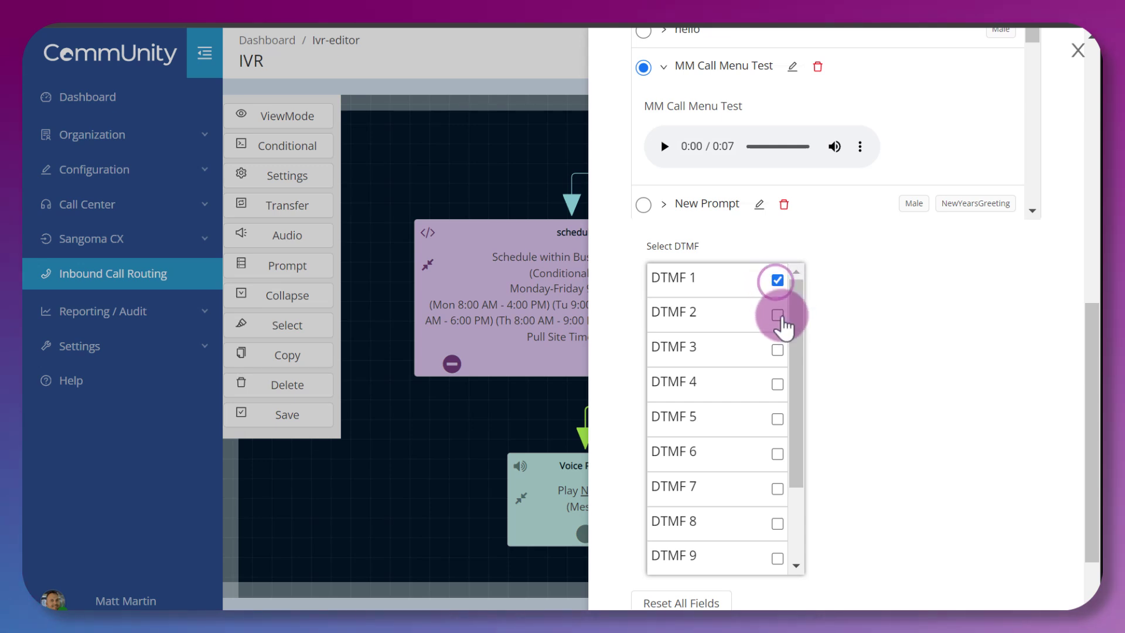
click(777, 349)
scroll(1004, 275, down, 2)
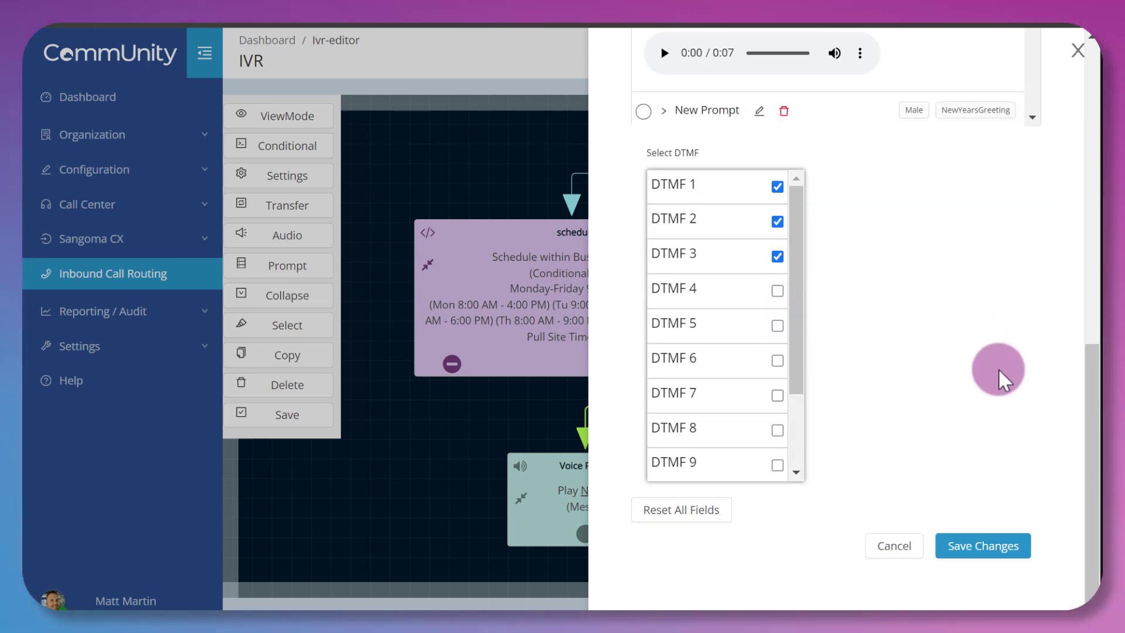
click(981, 546)
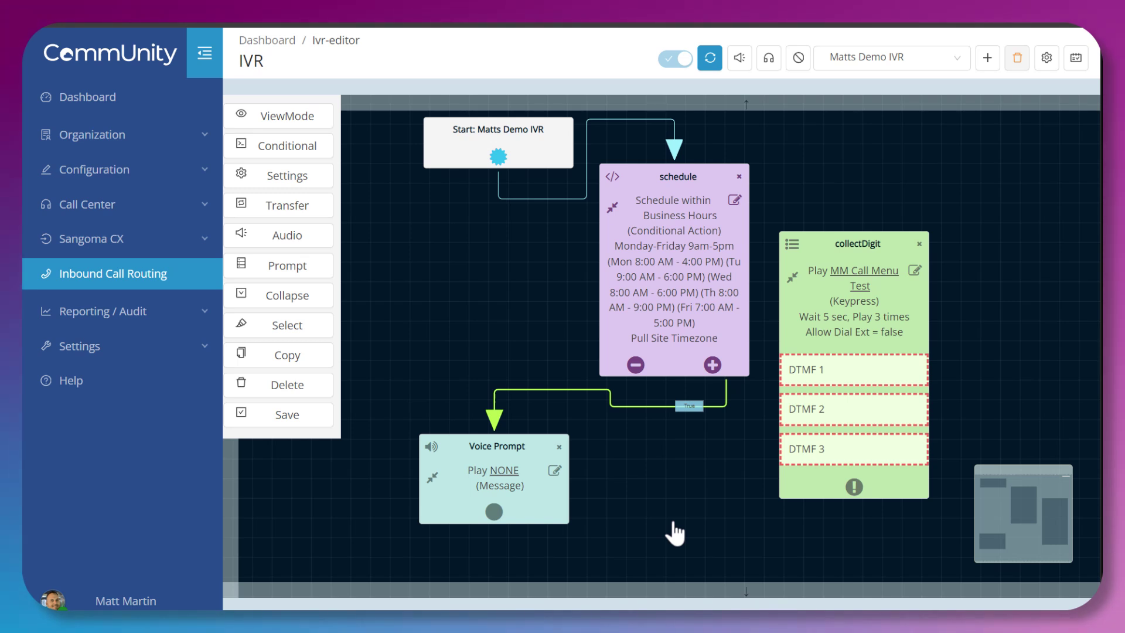
Start a new transfer module with the Queue transfer type and name it Sales.
click(321, 214)
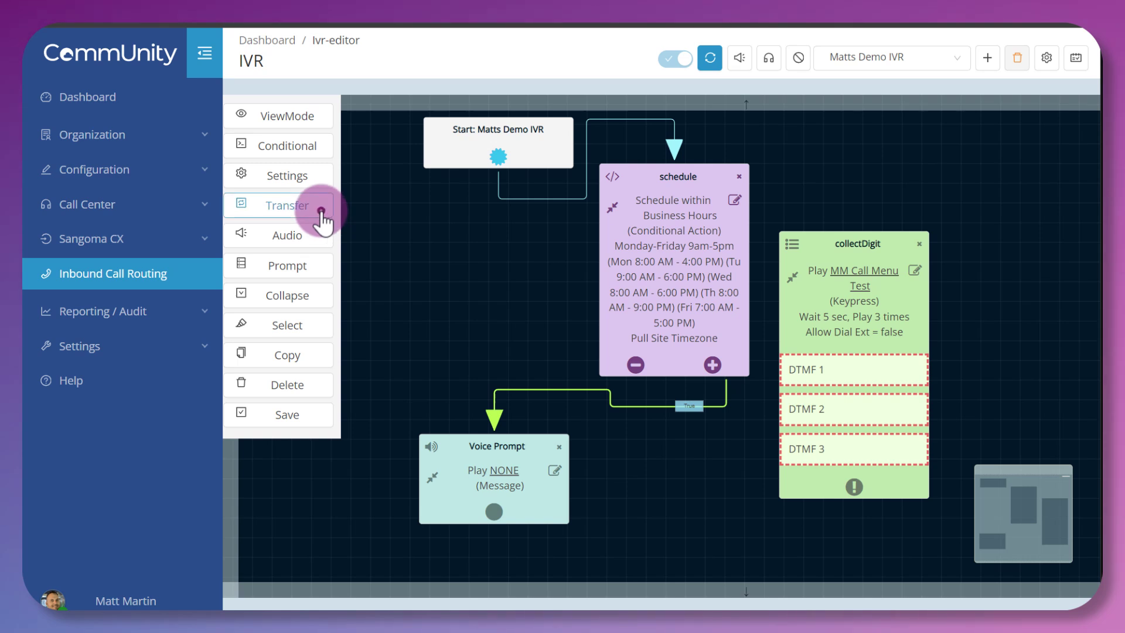
click(755, 141)
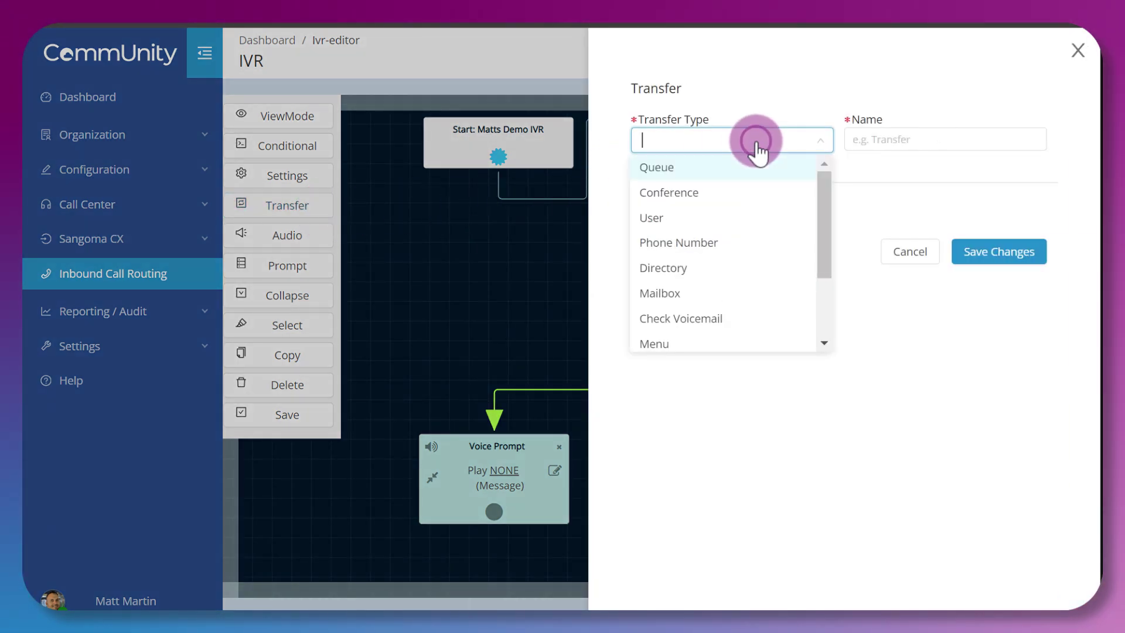
click(742, 175)
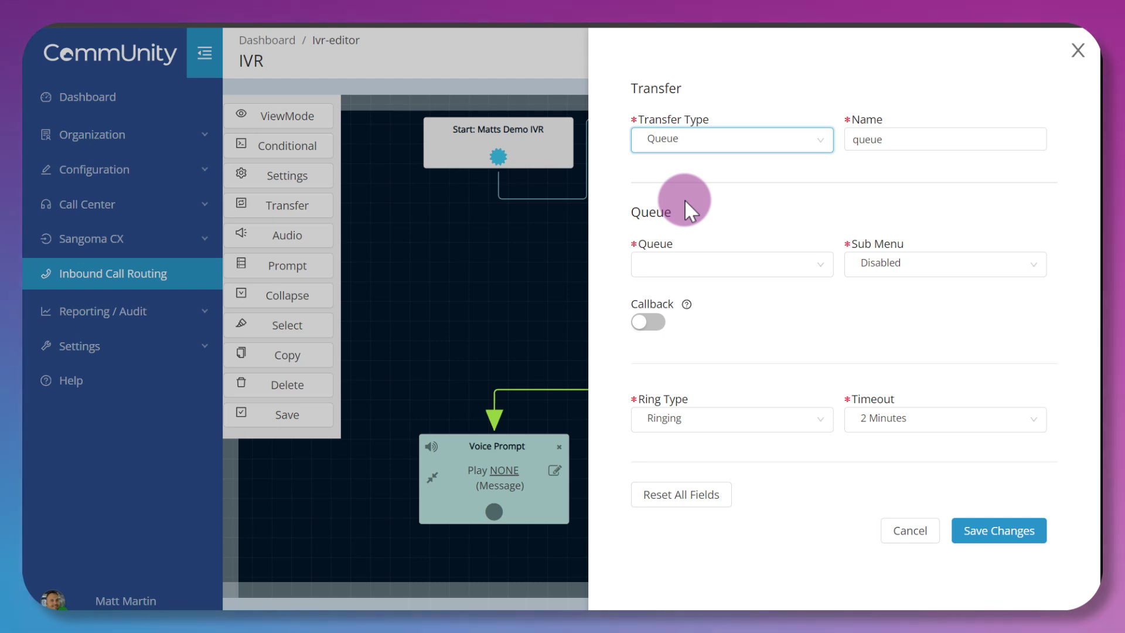
double_click(971, 141)
text(Sales)
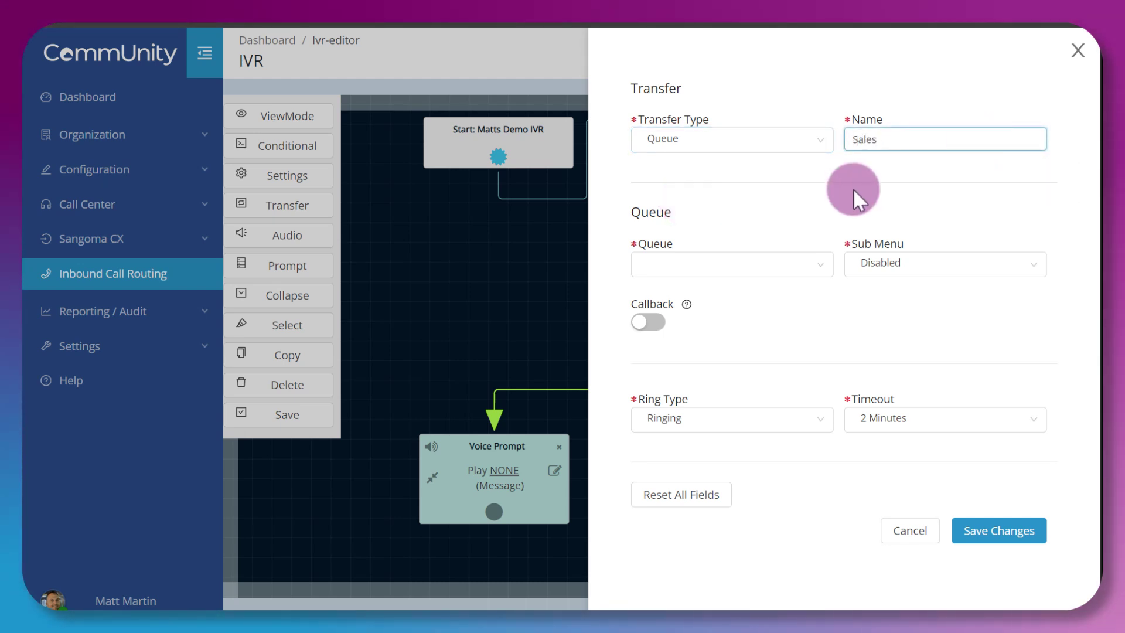
Route the Sales transfer to the Sales Queue and save the module.
click(796, 273)
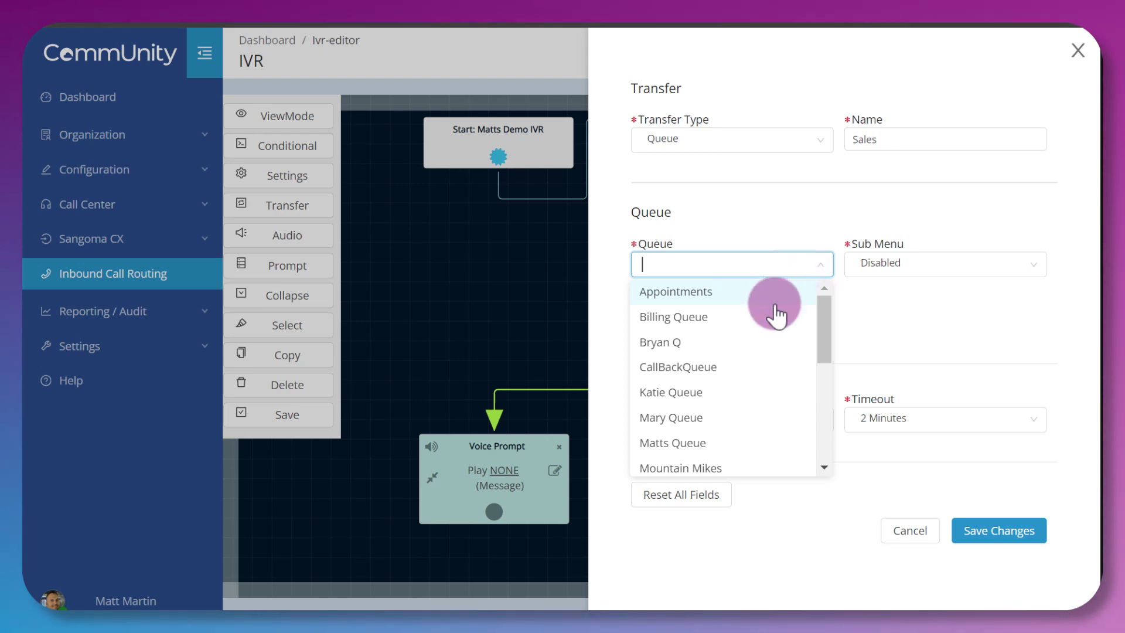
scroll(773, 343, down, 2)
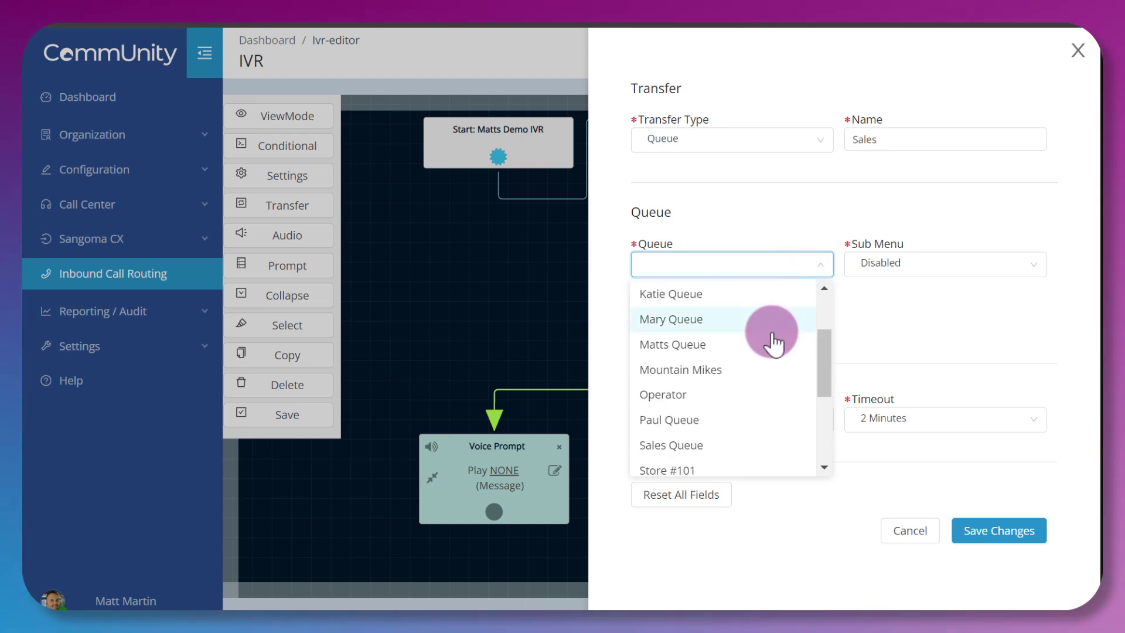
click(756, 445)
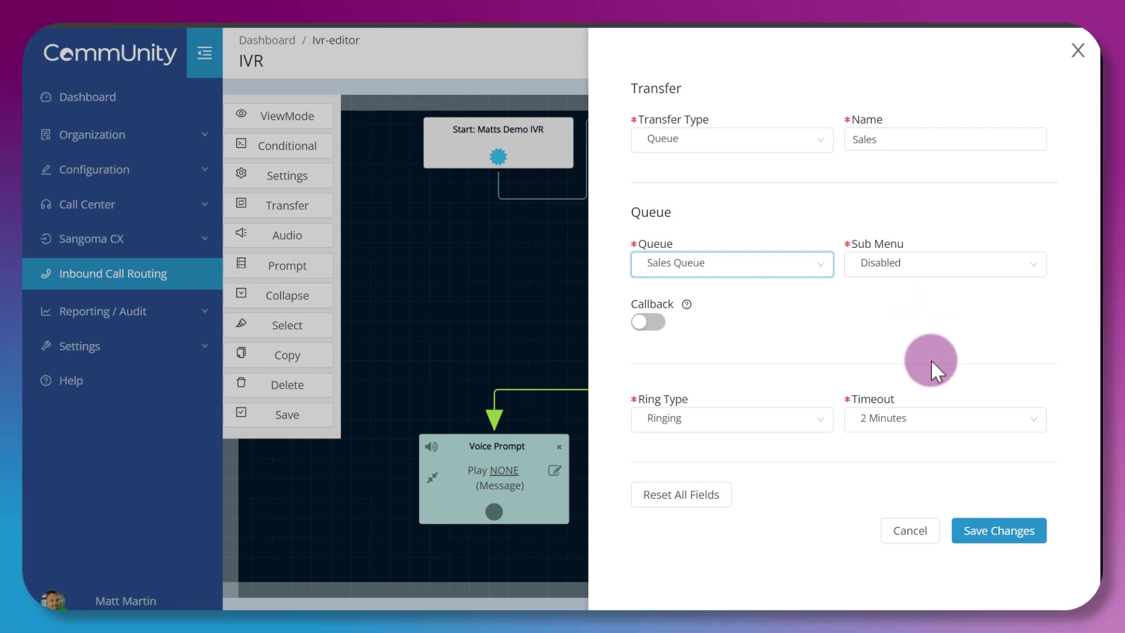
click(1031, 538)
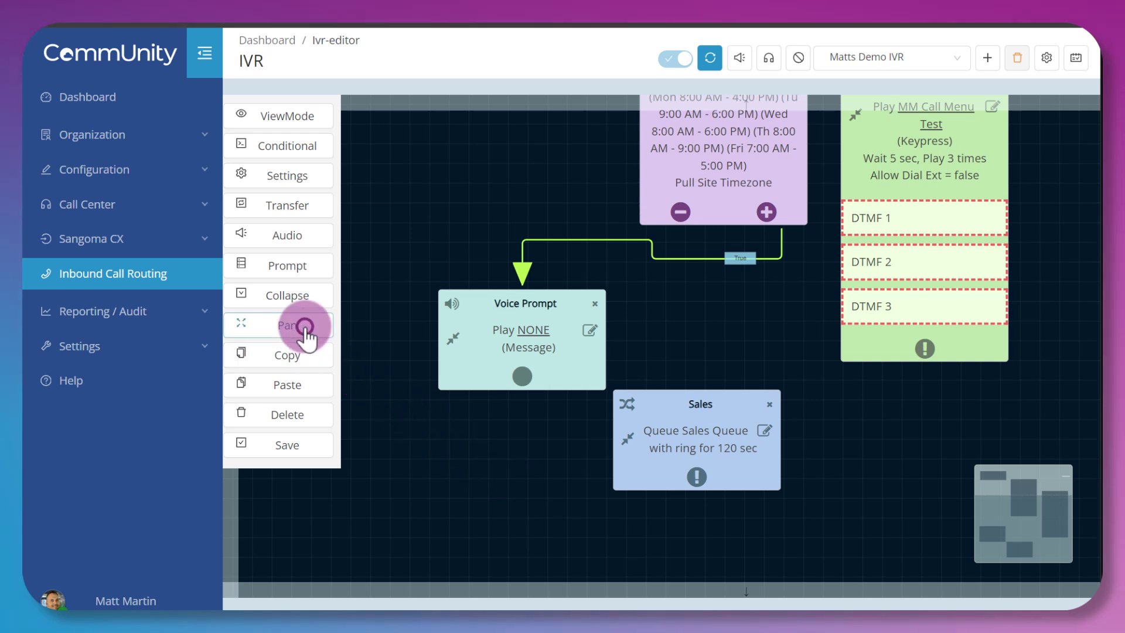
Select the Sales transfer module on the canvas and duplicate it with copy and paste.
click(305, 326)
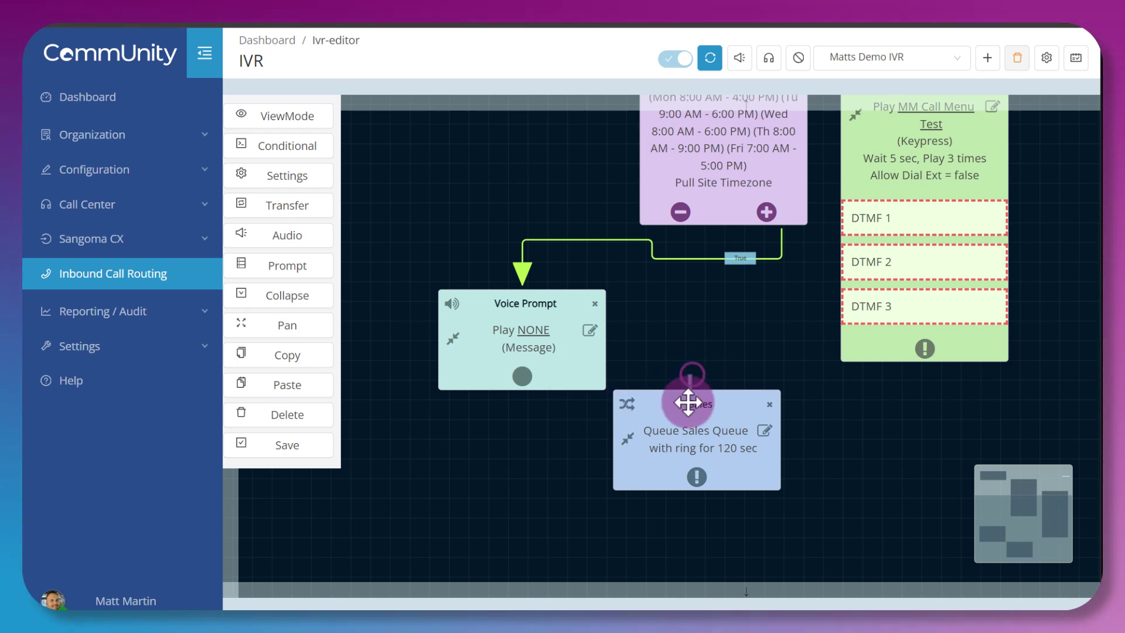
drag(688, 401, 760, 496)
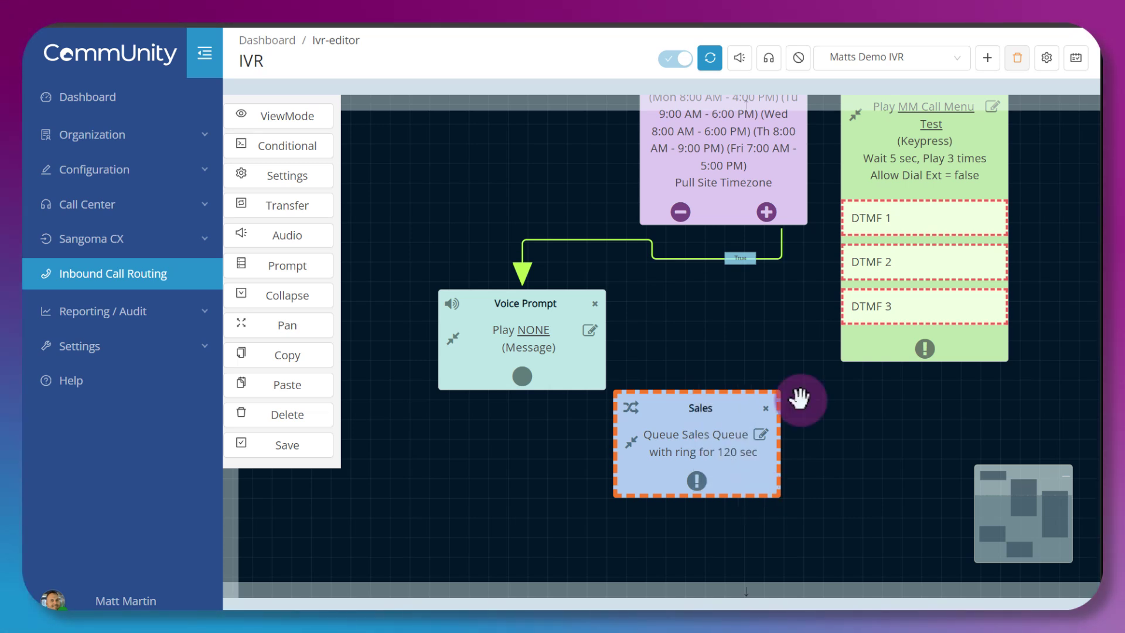
click(304, 364)
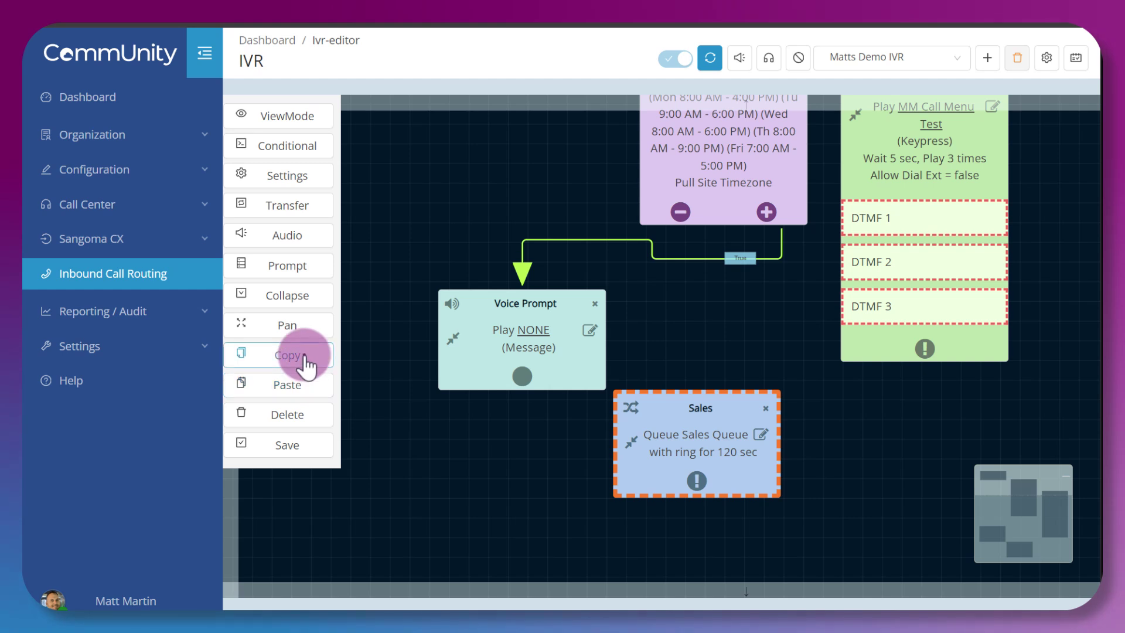
click(315, 390)
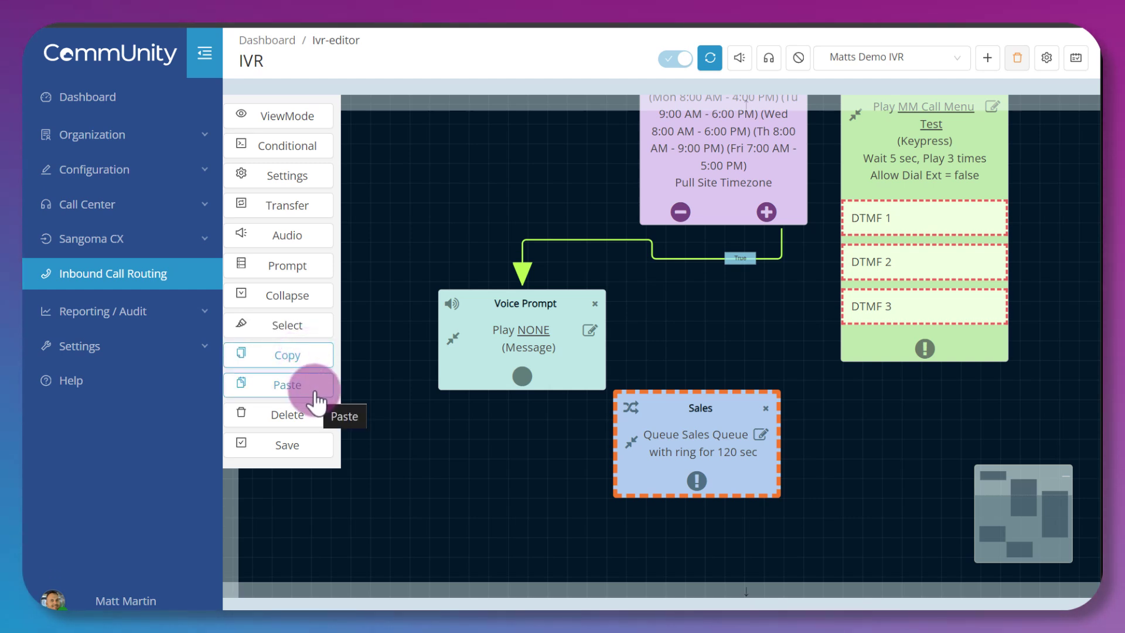
click(314, 391)
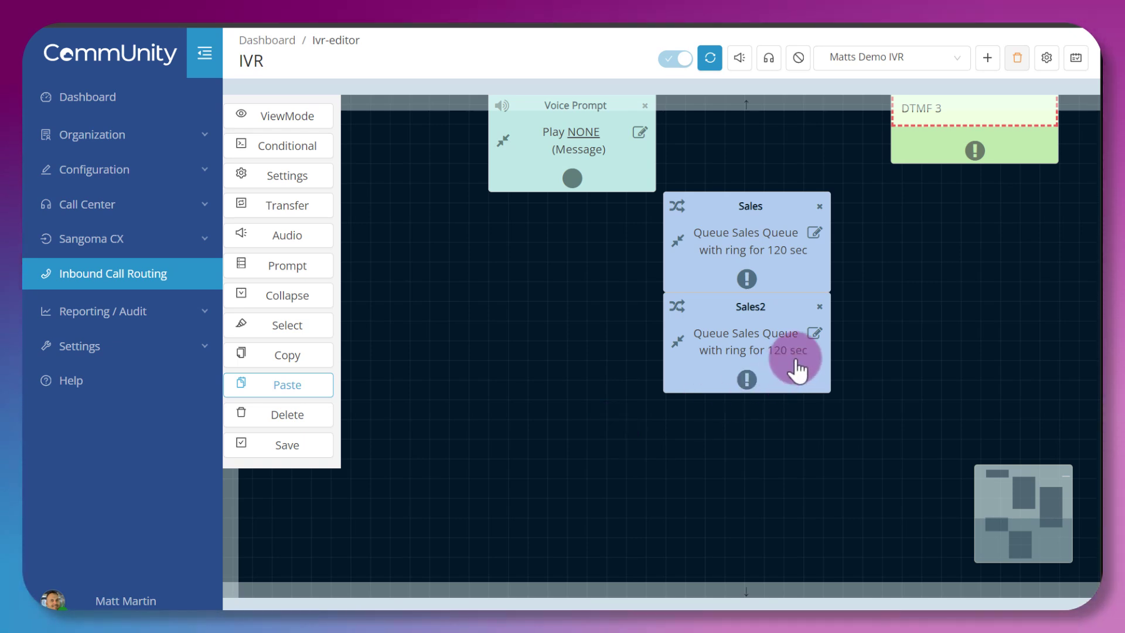
Open the duplicated Sales2 transfer module for editing and rename it Support.
click(814, 334)
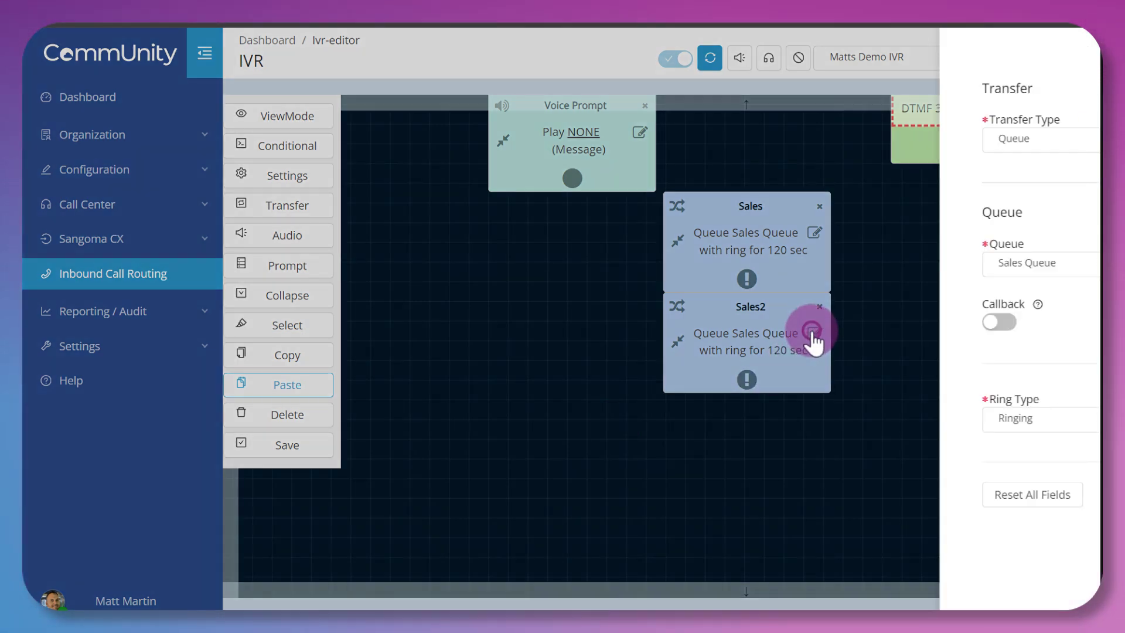
click(929, 140)
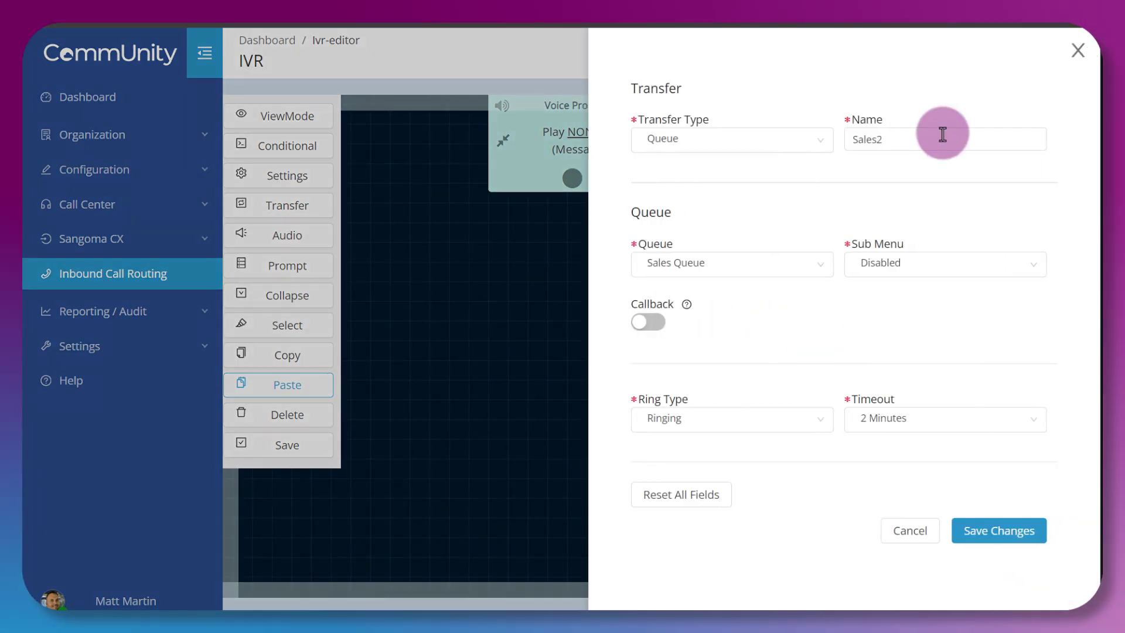
key(ctrl+a)
text(Su)
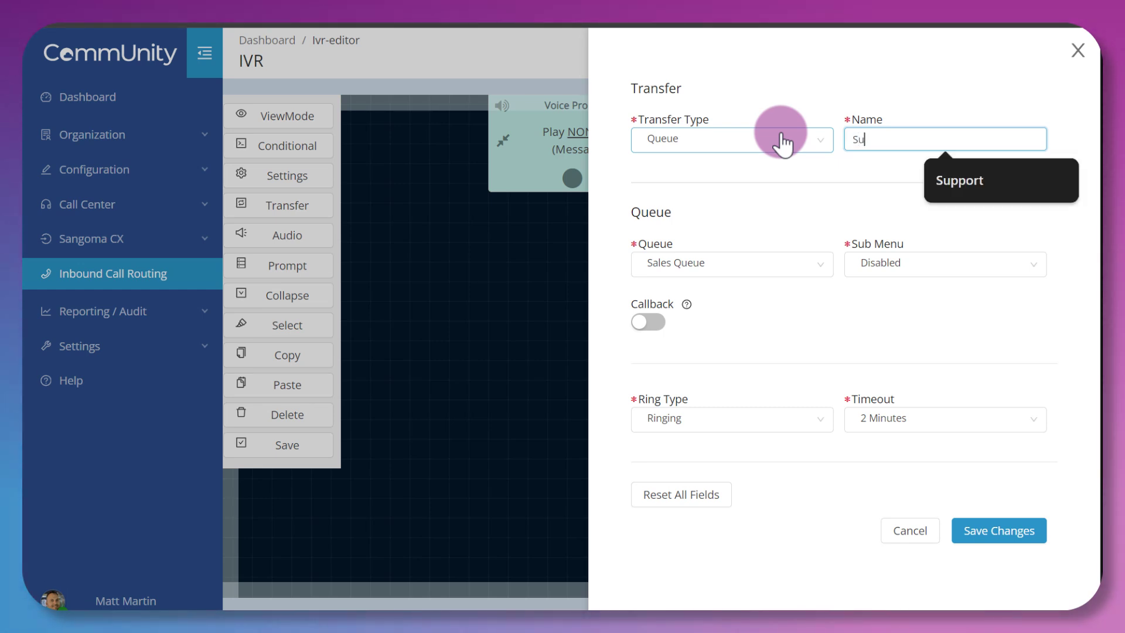
text(pport)
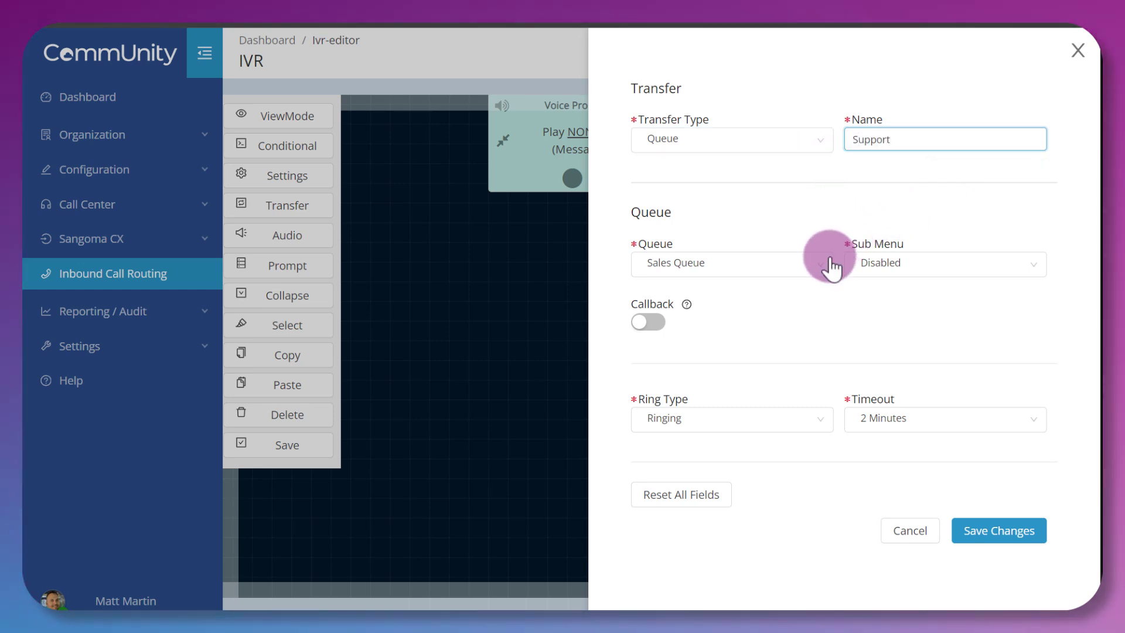
Save the Support transfer with the Support queue, and move the Sales and Support modules beside the collectDigit module.
click(829, 270)
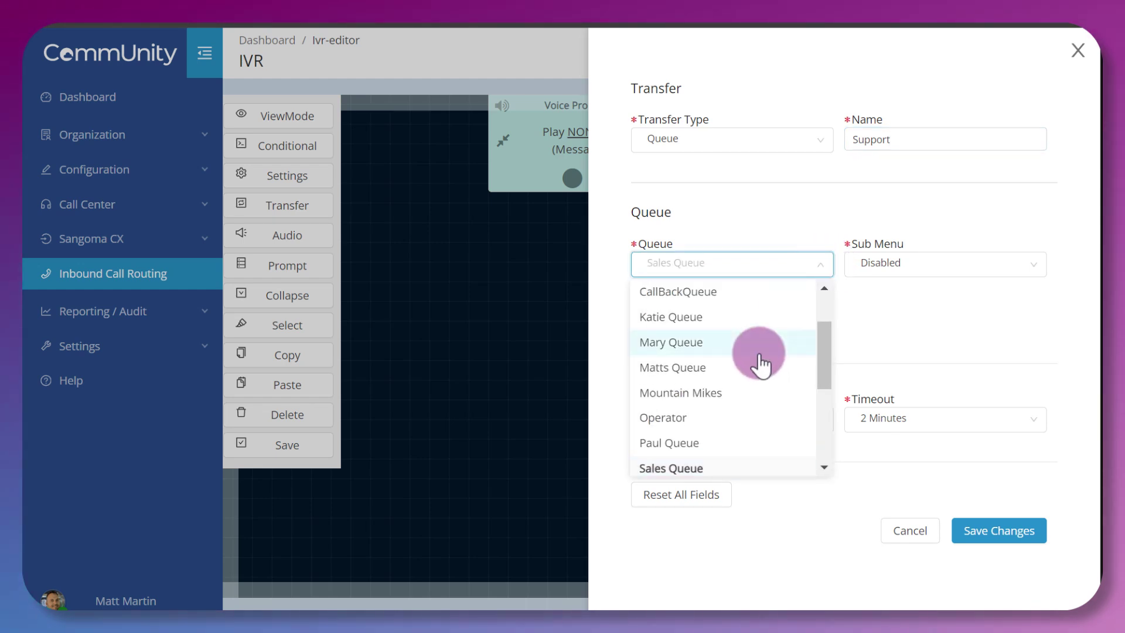
scroll(760, 363, down, 5)
click(743, 439)
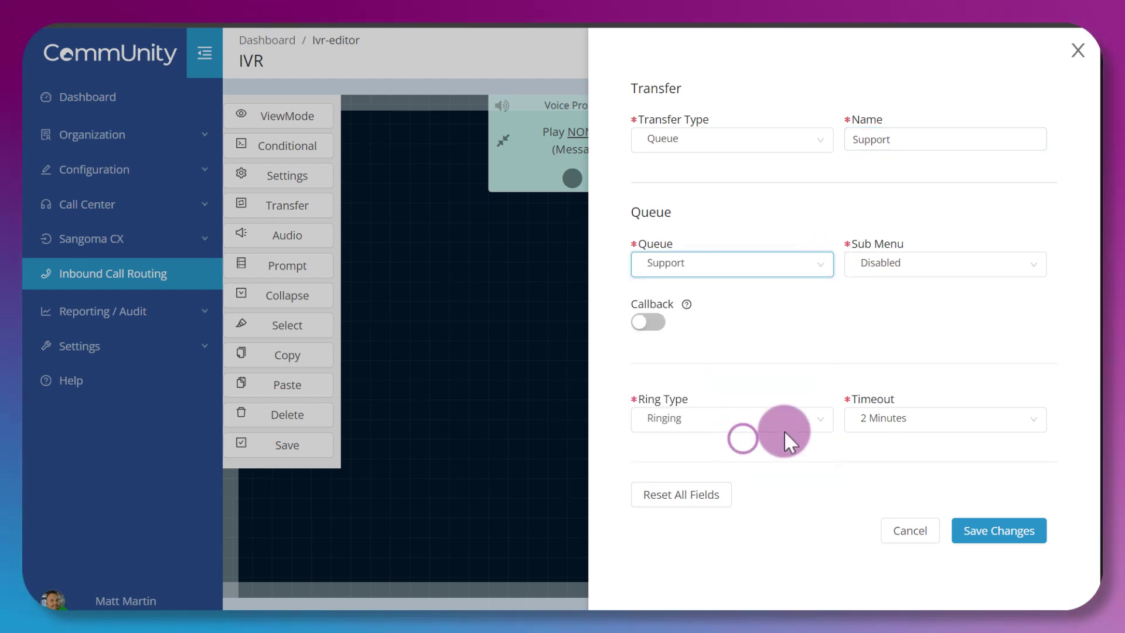
click(997, 533)
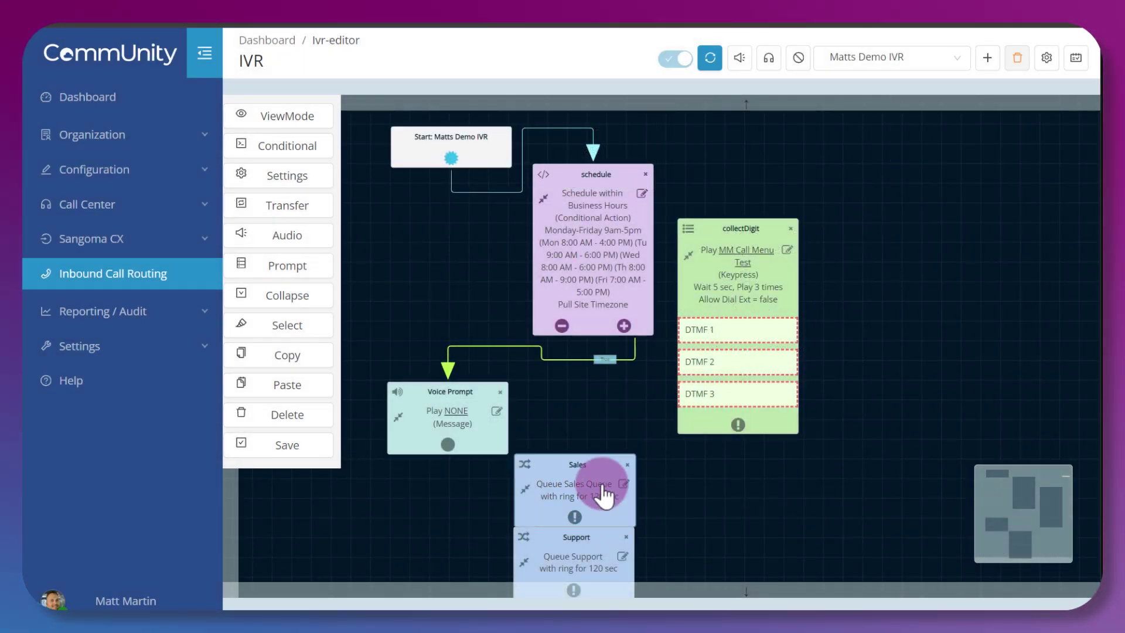
drag(603, 503, 869, 251)
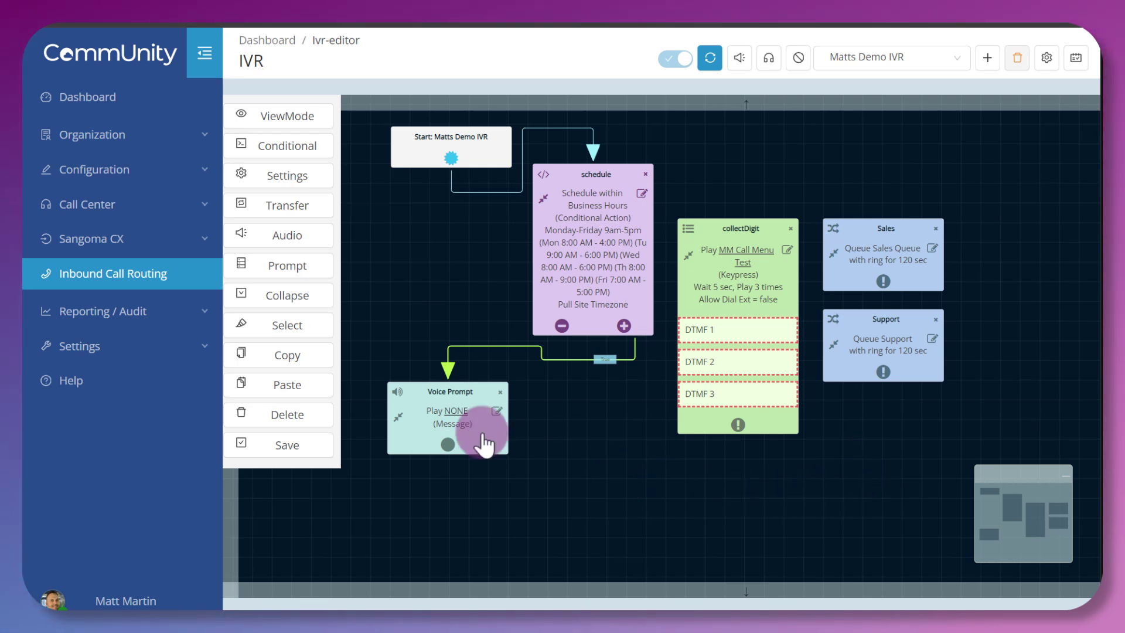
Add a Directory transfer module named directory with the name order set to Last Name, and save it.
click(304, 206)
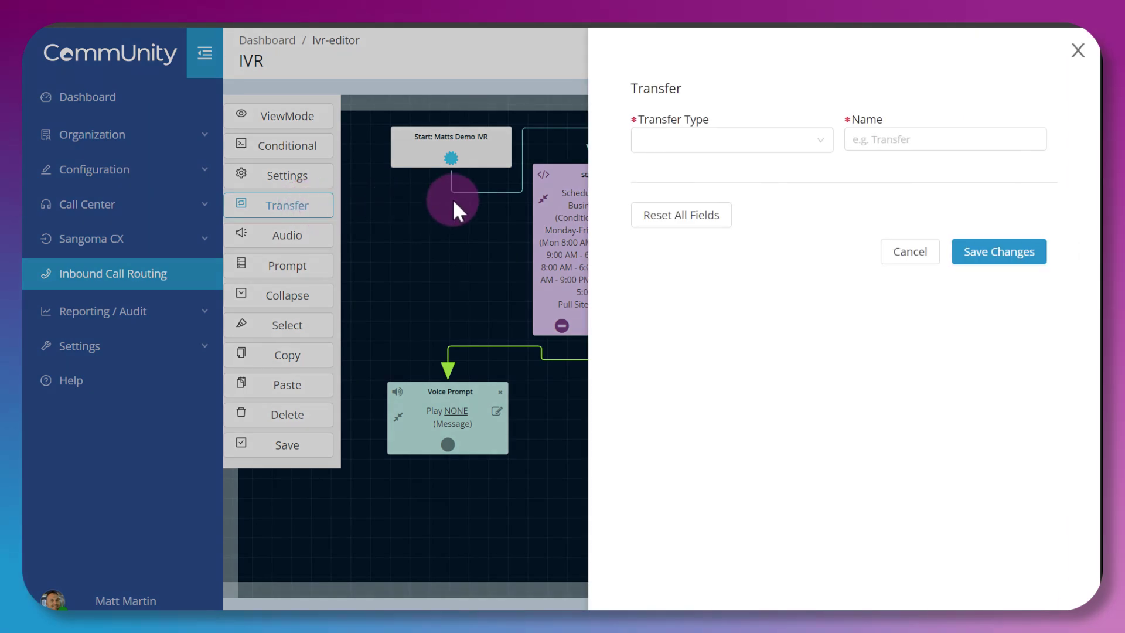
click(809, 141)
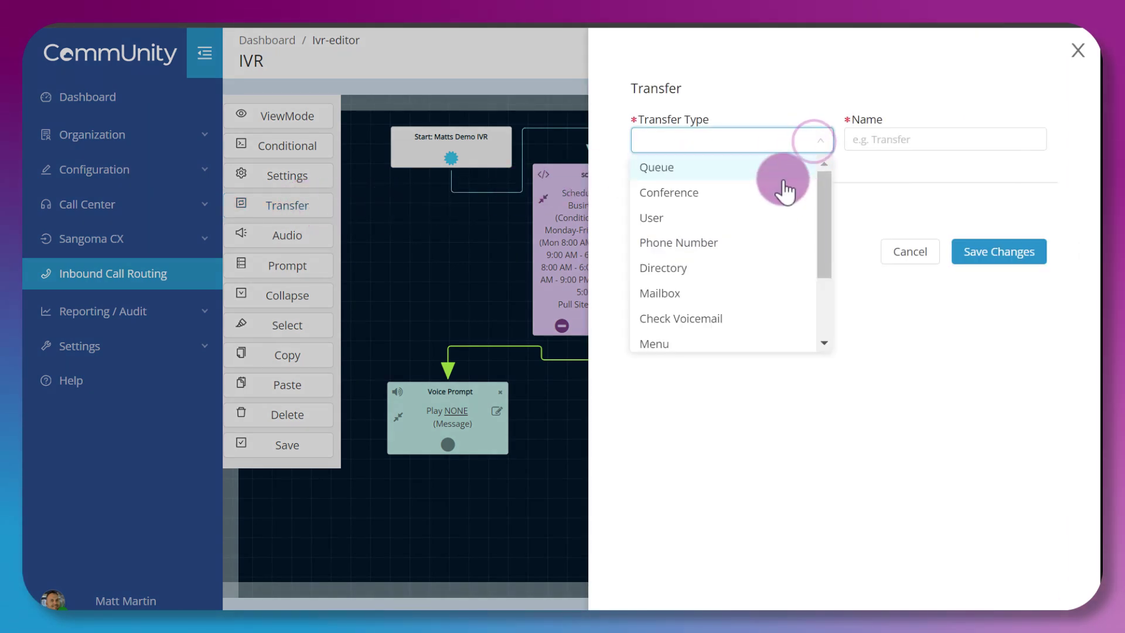
click(748, 268)
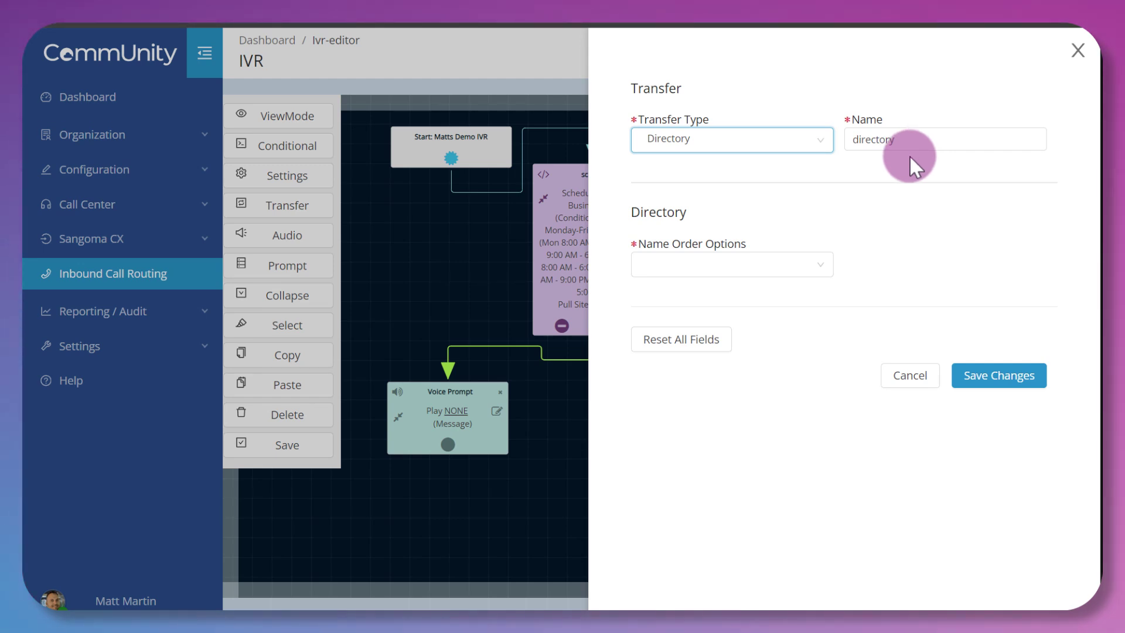
click(831, 268)
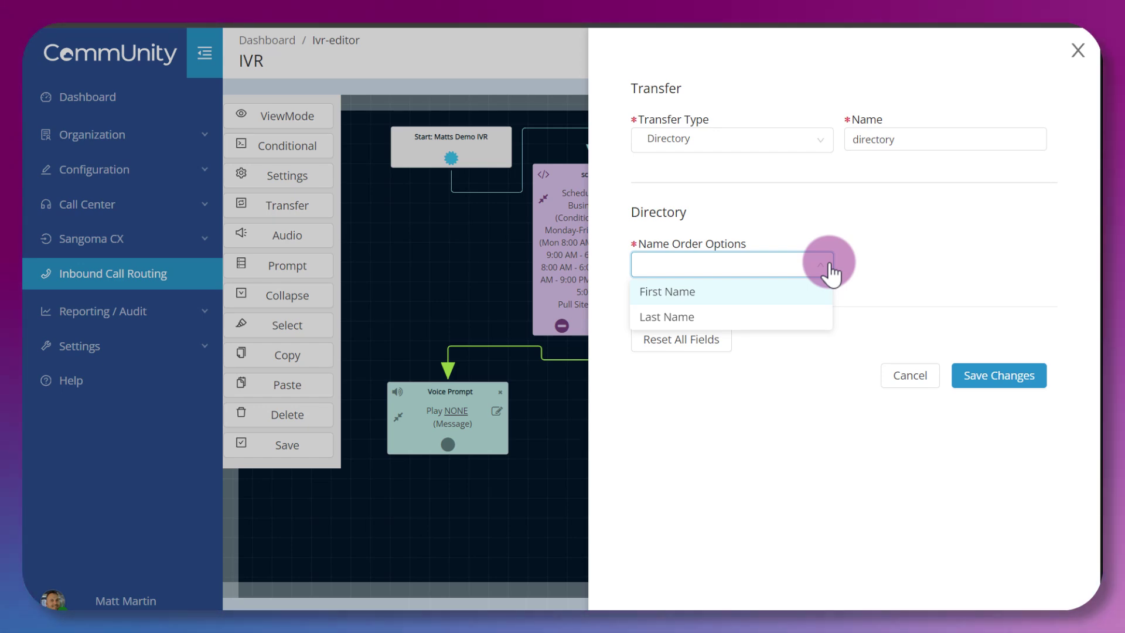
click(800, 315)
click(1002, 378)
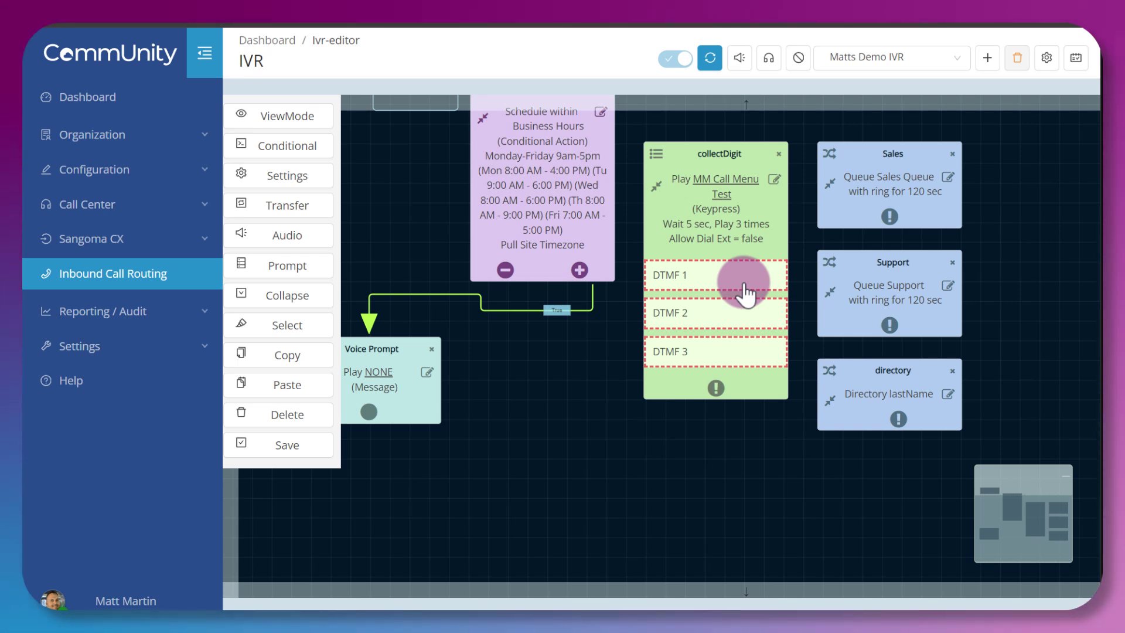
Connect DTMF 1 of the collectDigit module to Sales, DTMF 2 to Support and DTMF 3 to directory.
drag(744, 291, 841, 196)
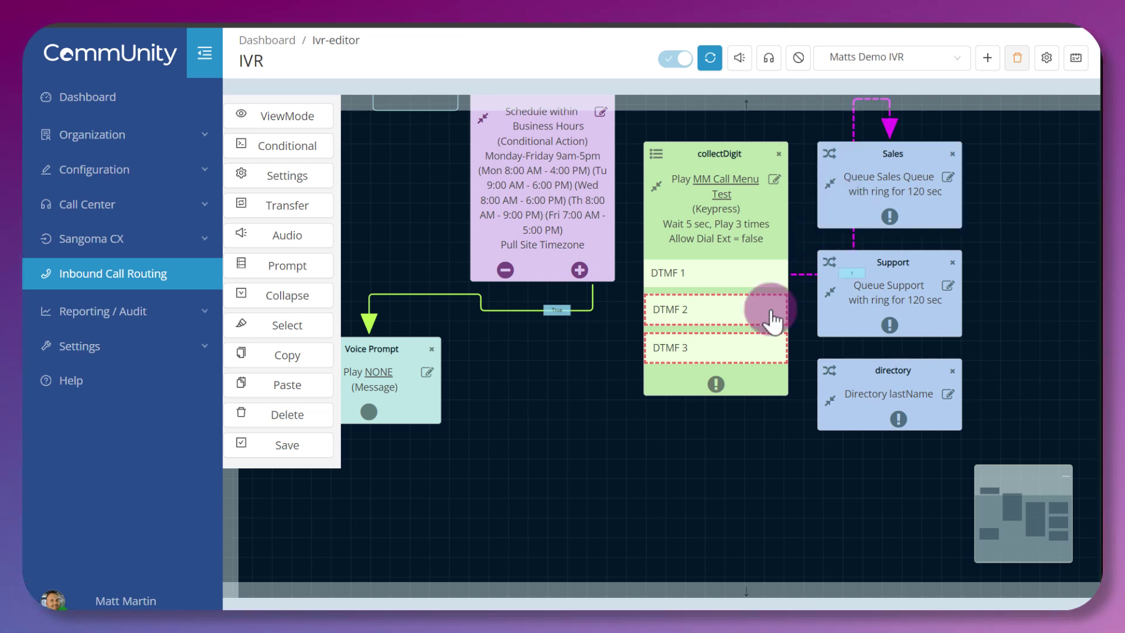
drag(771, 311, 871, 299)
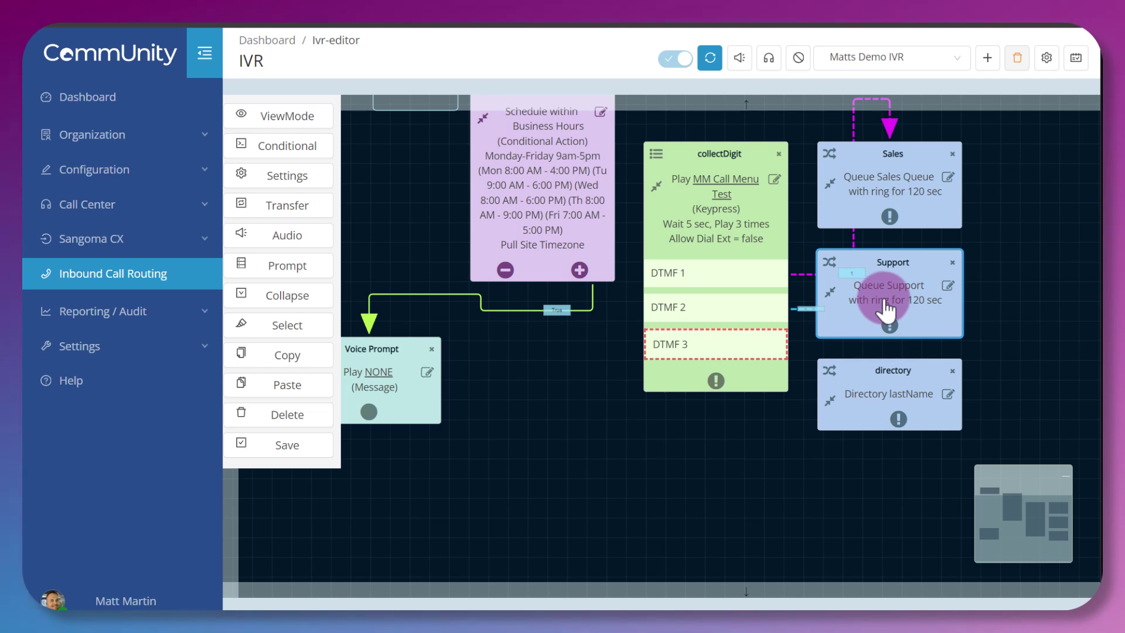
drag(749, 345, 879, 398)
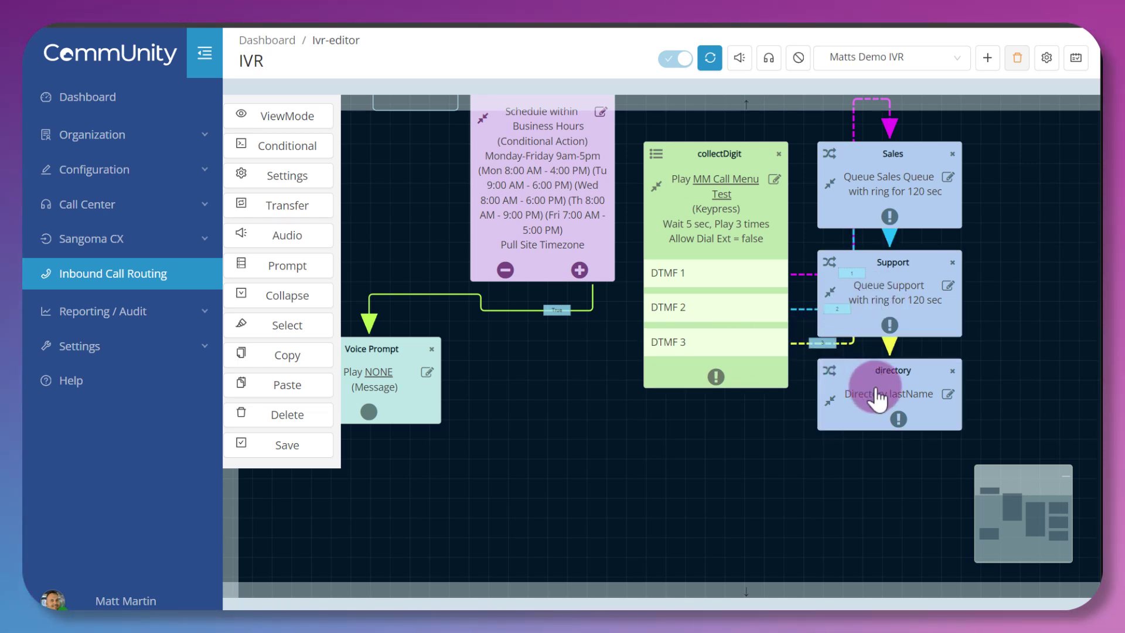
Create a new audio module of type Message and name it After Hours.
scroll(964, 301, up, 5)
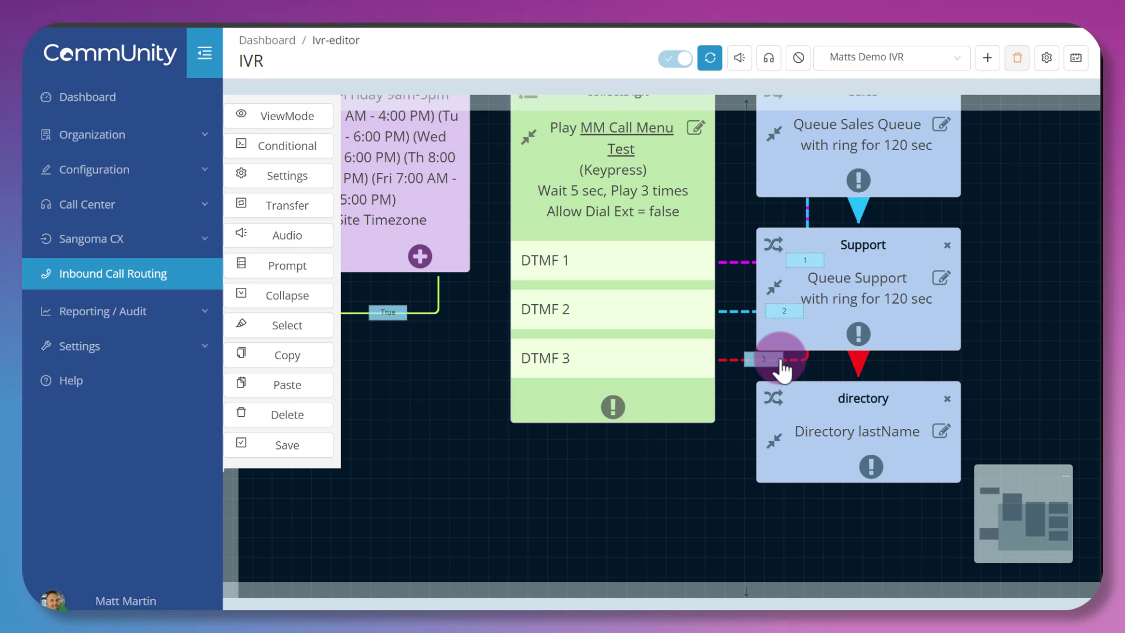
scroll(782, 369, down, 2)
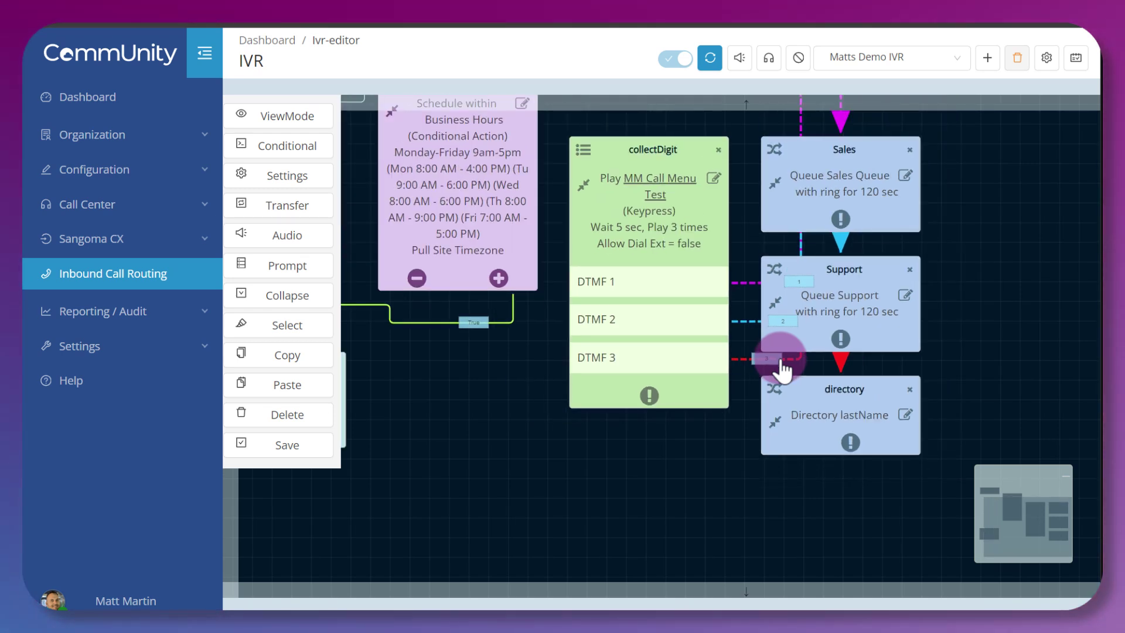
scroll(783, 369, down, 1)
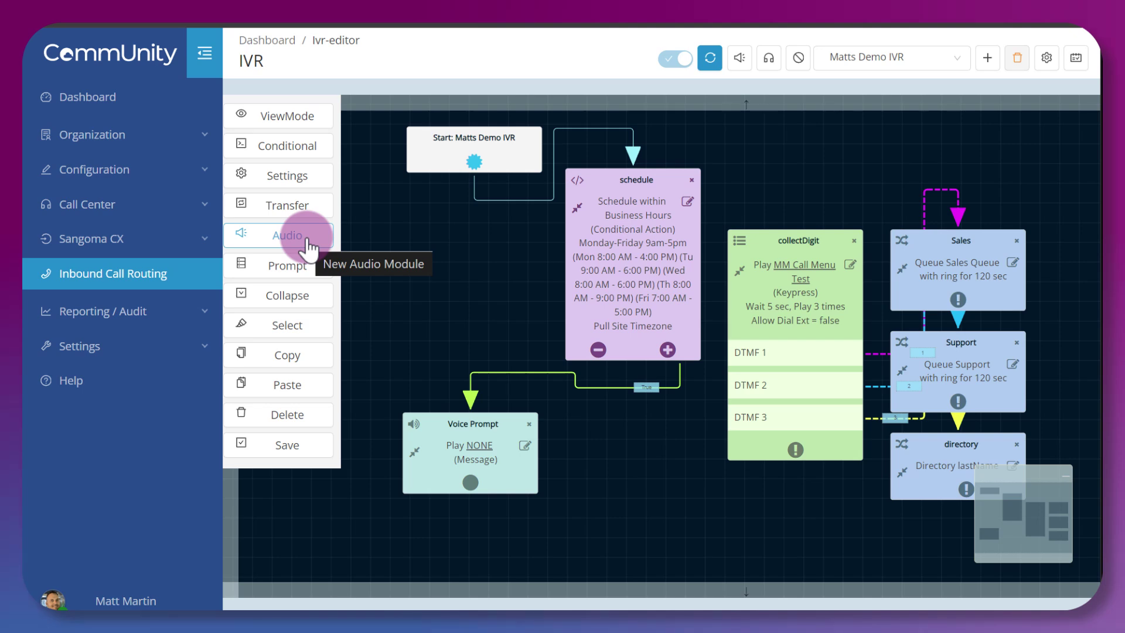
click(306, 240)
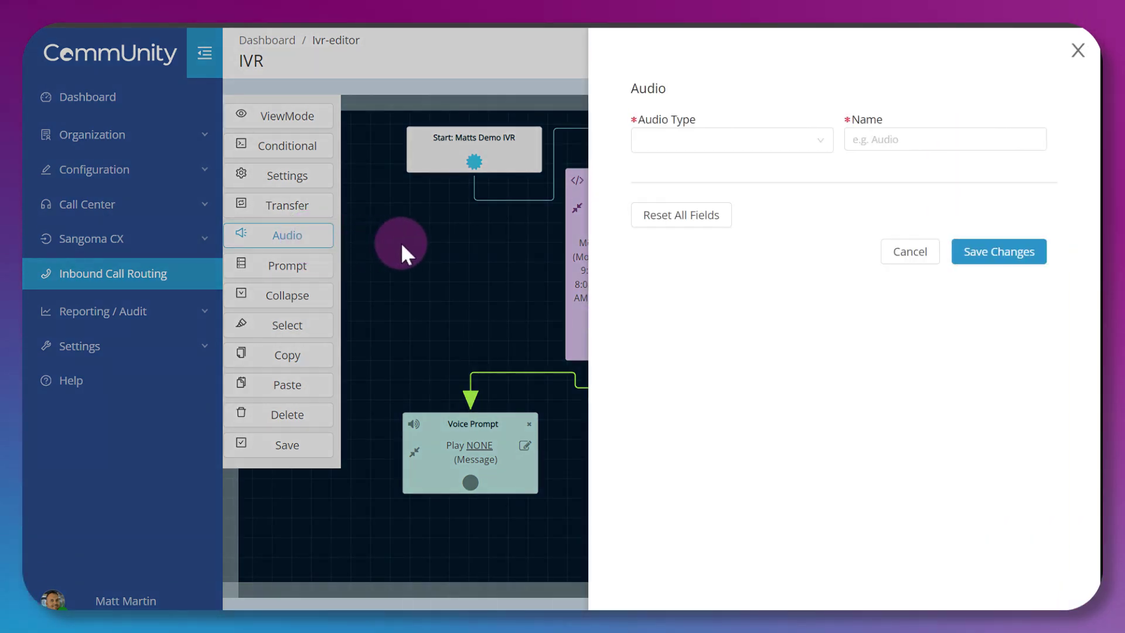
click(698, 143)
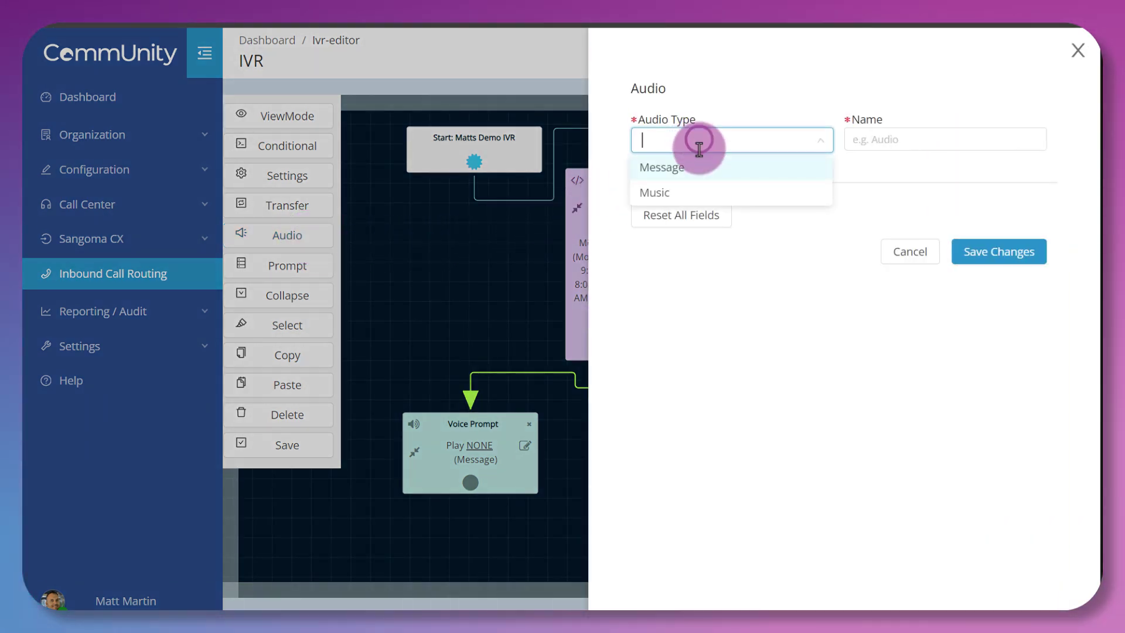
click(698, 170)
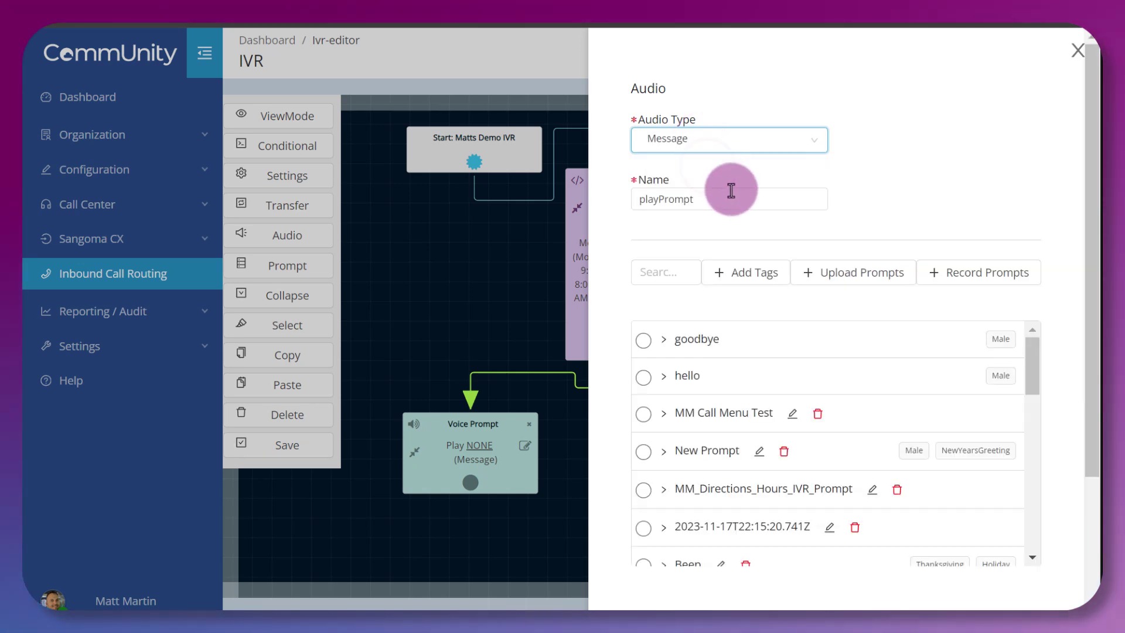
click(733, 193)
drag(732, 195, 613, 193)
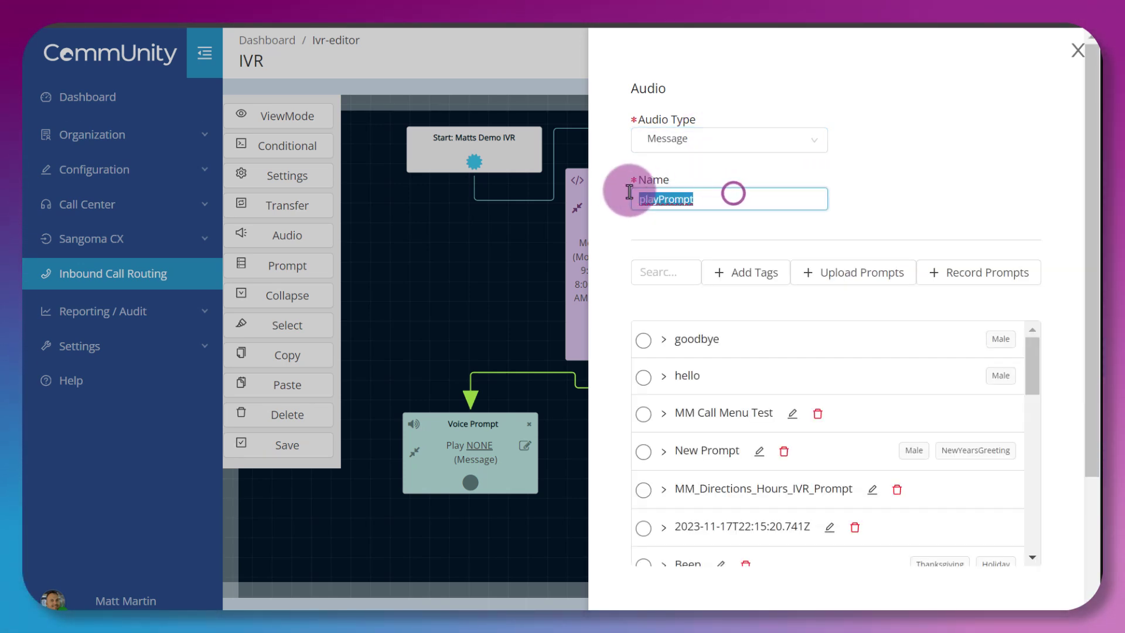
text(After Hours)
click(821, 240)
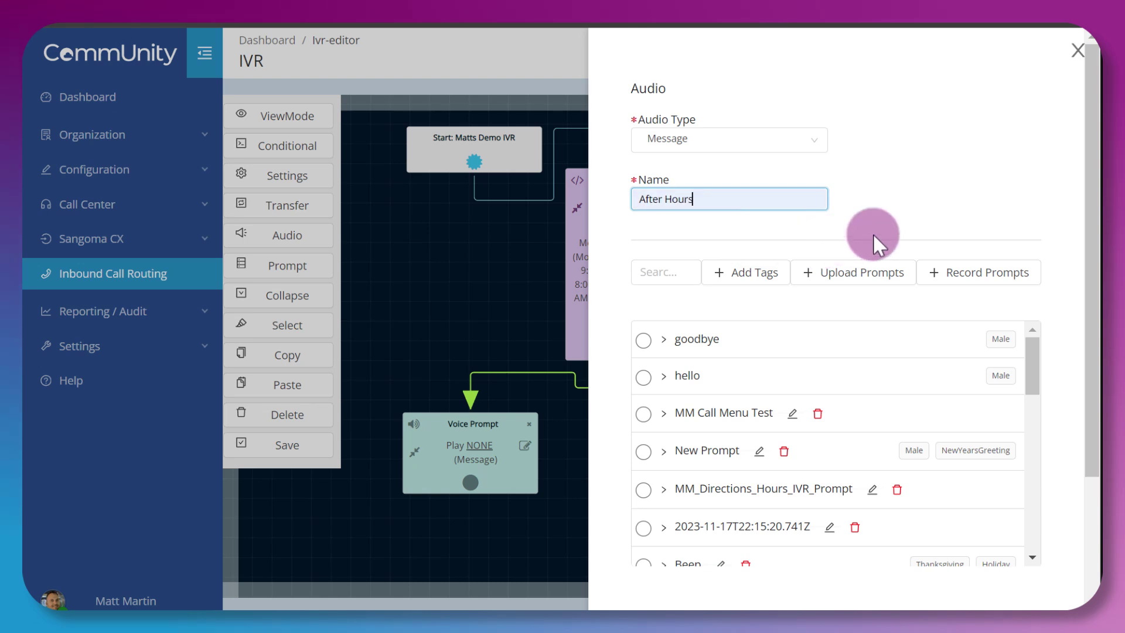
Assign the MM_Hours_Sample prompt to the After Hours message and save the module.
scroll(940, 199, down, 2)
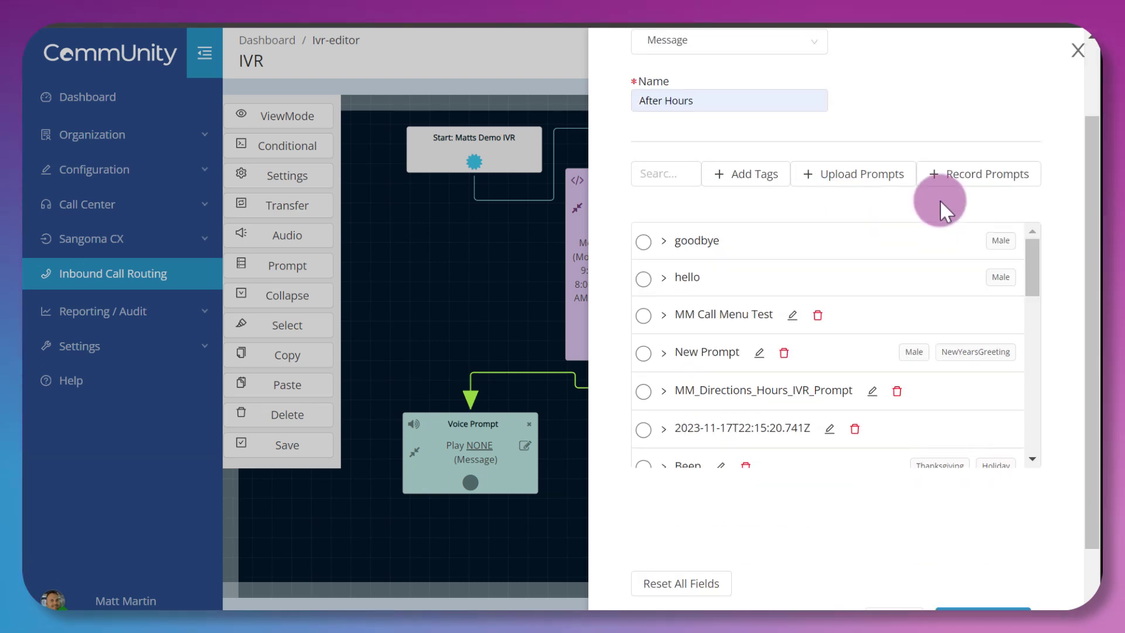
scroll(688, 270, down, 5)
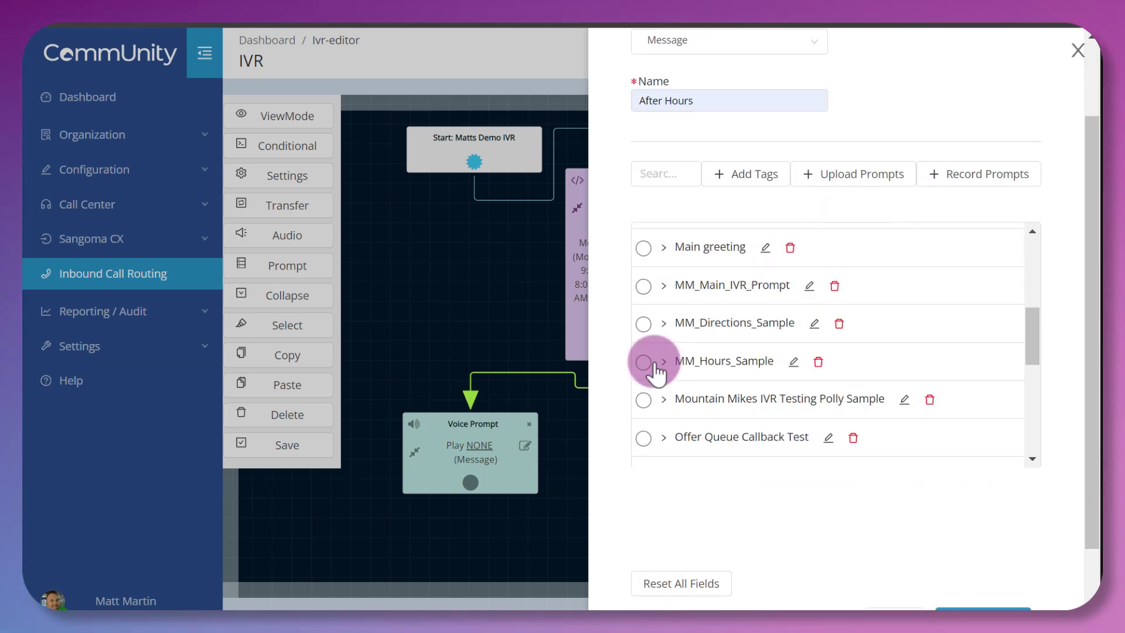
click(644, 359)
scroll(945, 505, down, 1)
scroll(945, 504, down, 1)
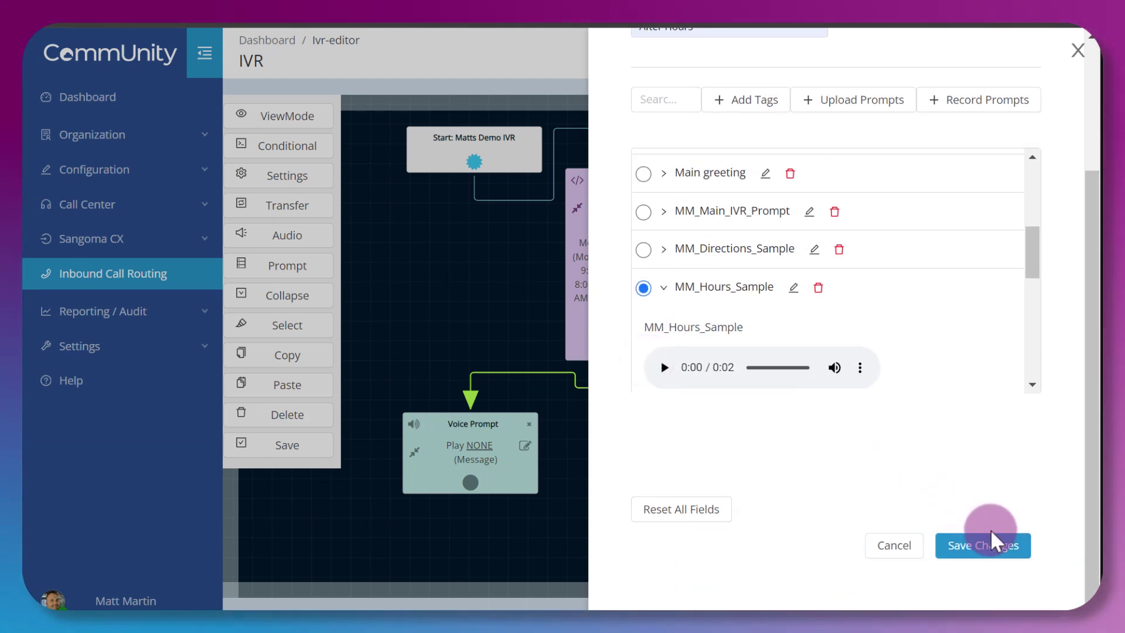
click(997, 546)
Move the After Hours module beside the Voice Prompt module on the canvas.
scroll(862, 416, down, 2)
drag(862, 416, 869, 510)
drag(772, 485, 429, 404)
drag(755, 442, 785, 397)
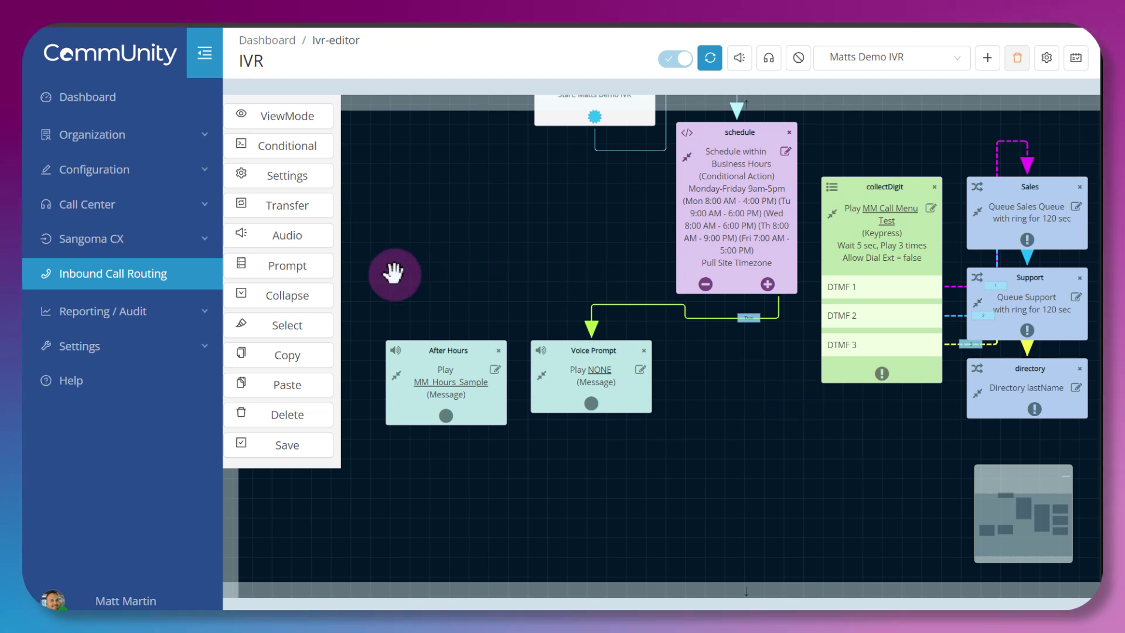
Add a Mailbox transfer module named After hours voicemail, choose the user at extension x1000 as its mailbox, and save it.
click(324, 205)
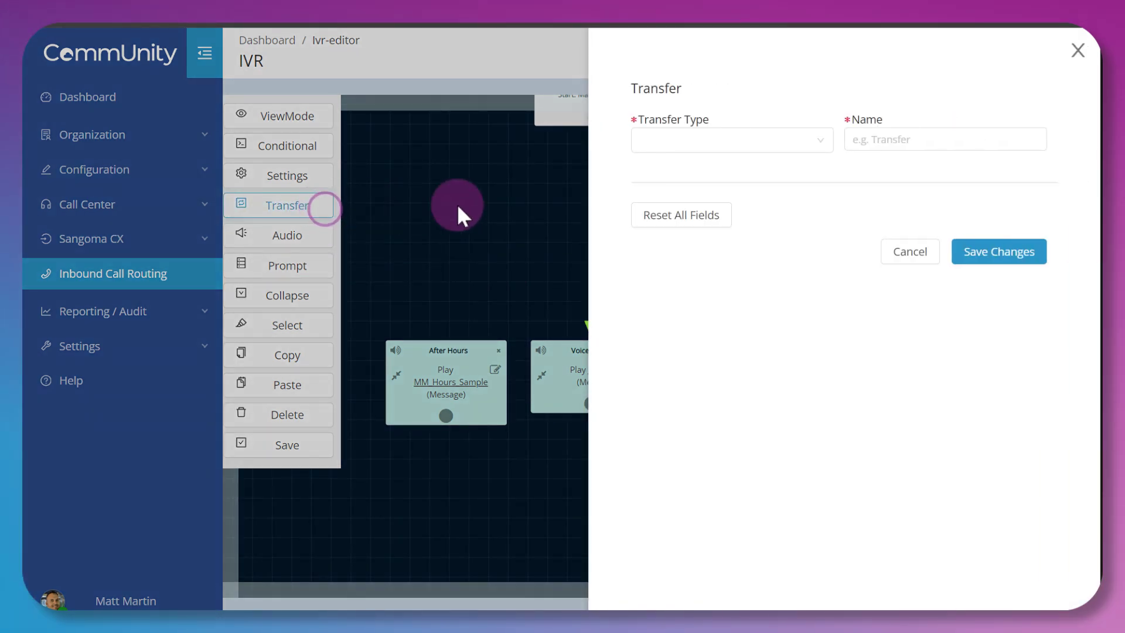
click(751, 153)
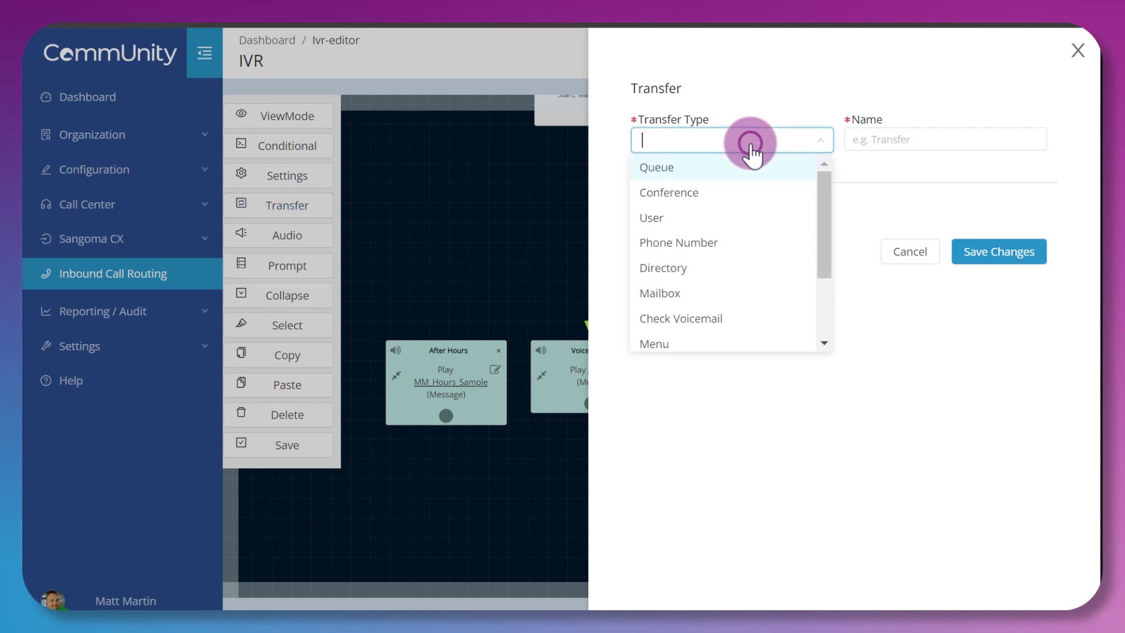
click(729, 297)
drag(921, 141, 828, 154)
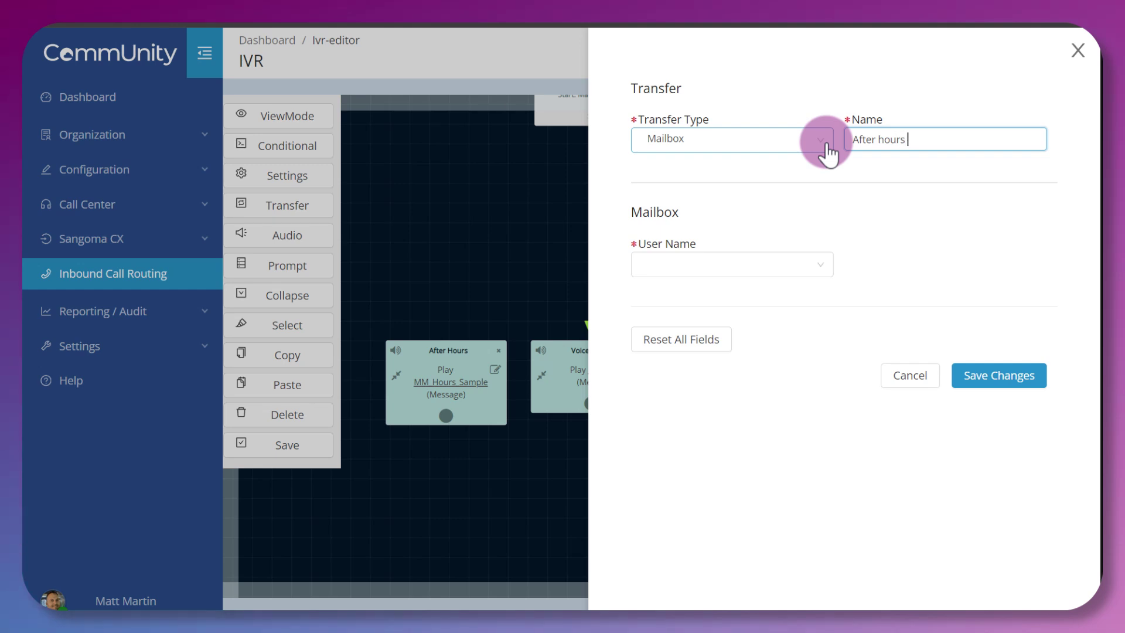
text(After hours voicemail)
click(821, 269)
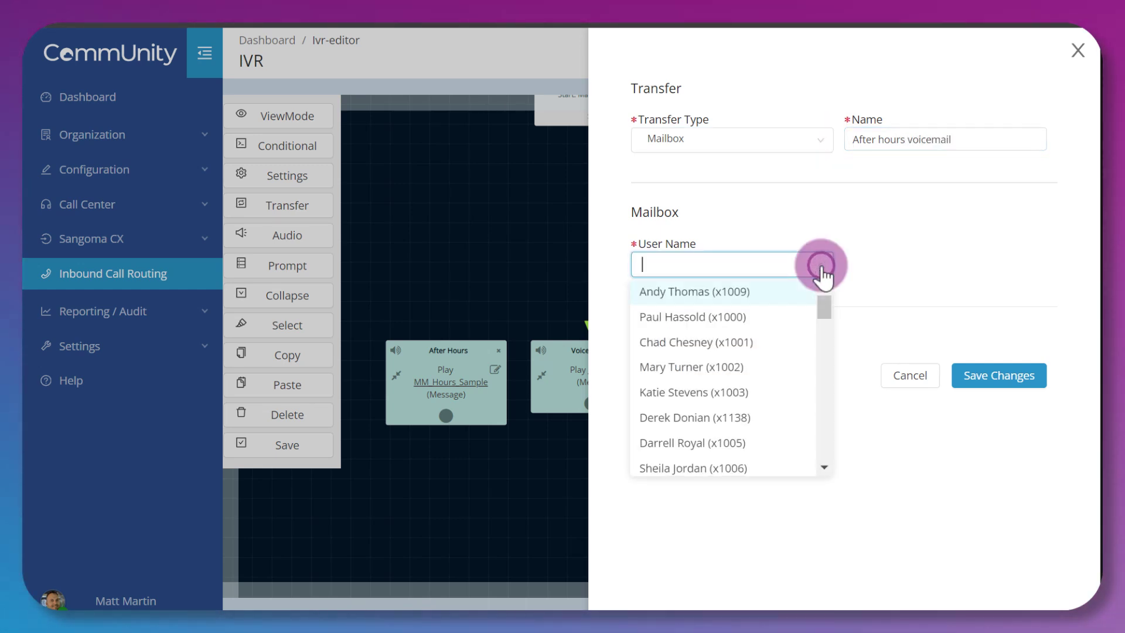
click(762, 319)
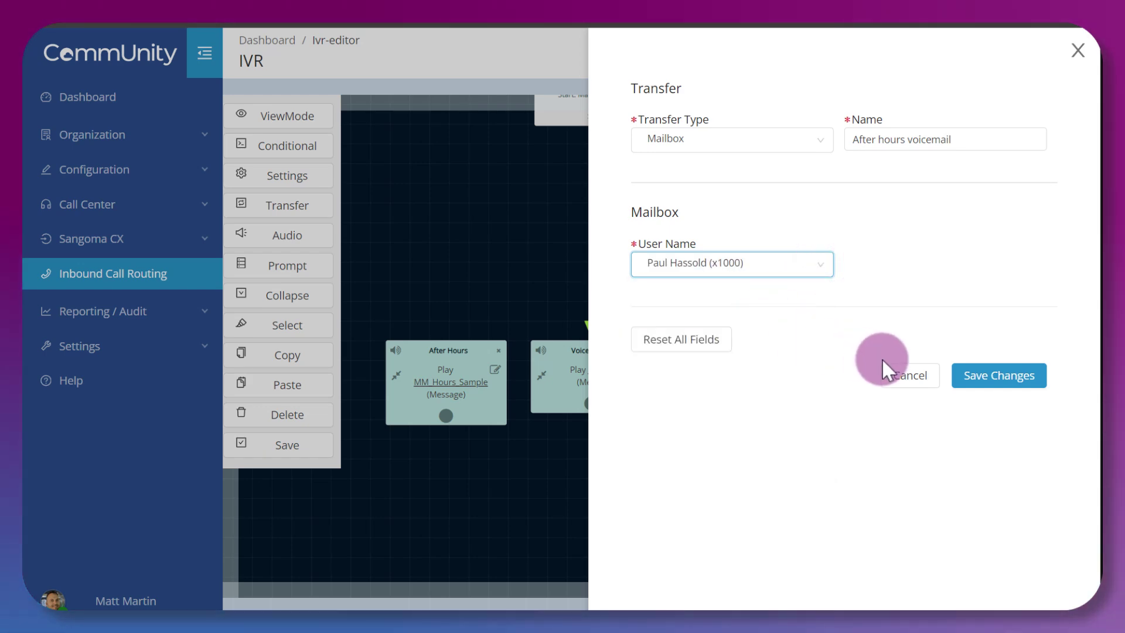
click(976, 380)
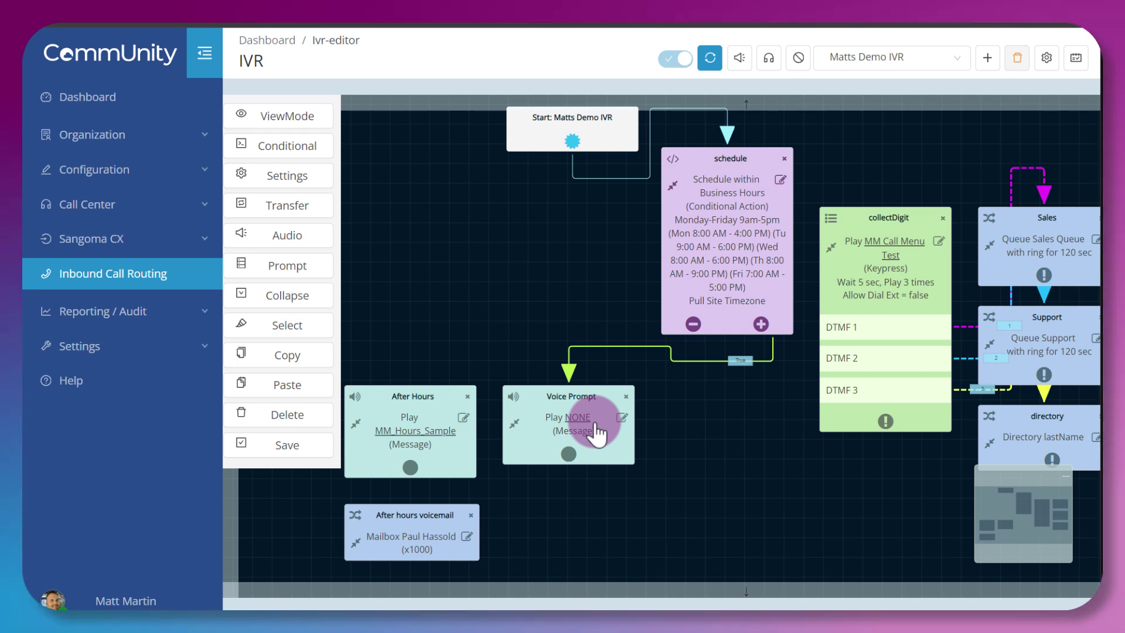
Link Voice Prompt to collectDigit, the schedule's False branch to After Hours, and After Hours to After hours voicemail, with Voice Prompt moved lower.
mouse_move(609, 435)
mouse_down()
mouse_move(629, 375)
mouse_move(616, 451)
mouse_move(592, 427)
mouse_move(648, 444)
mouse_move(803, 397)
mouse_move(902, 313)
mouse_move(889, 291)
mouse_up()
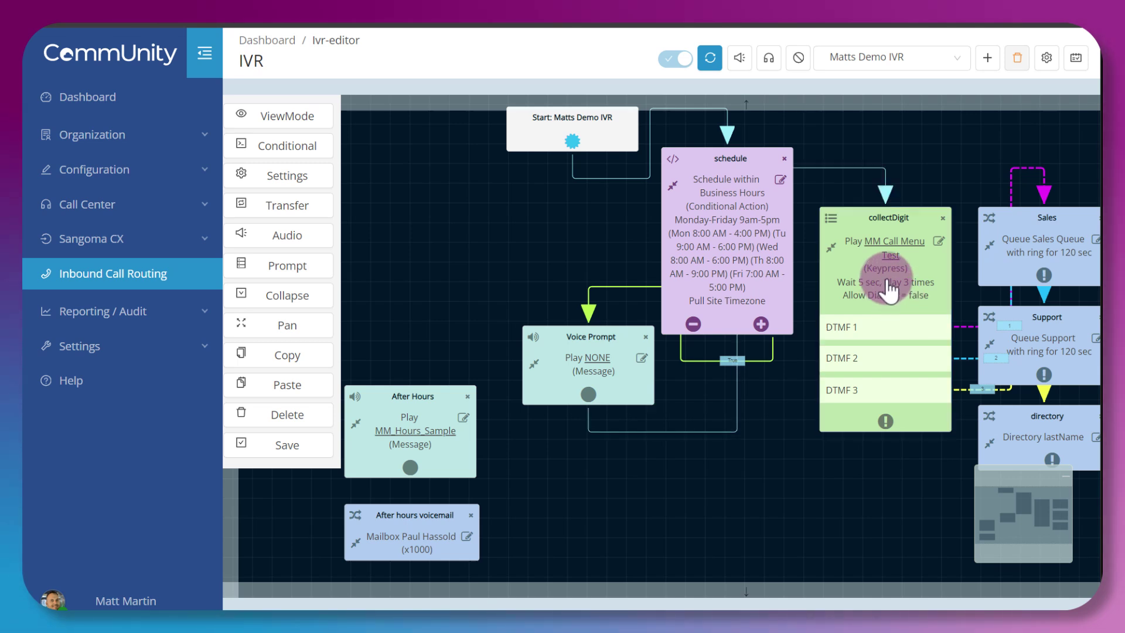
drag(607, 352, 647, 470)
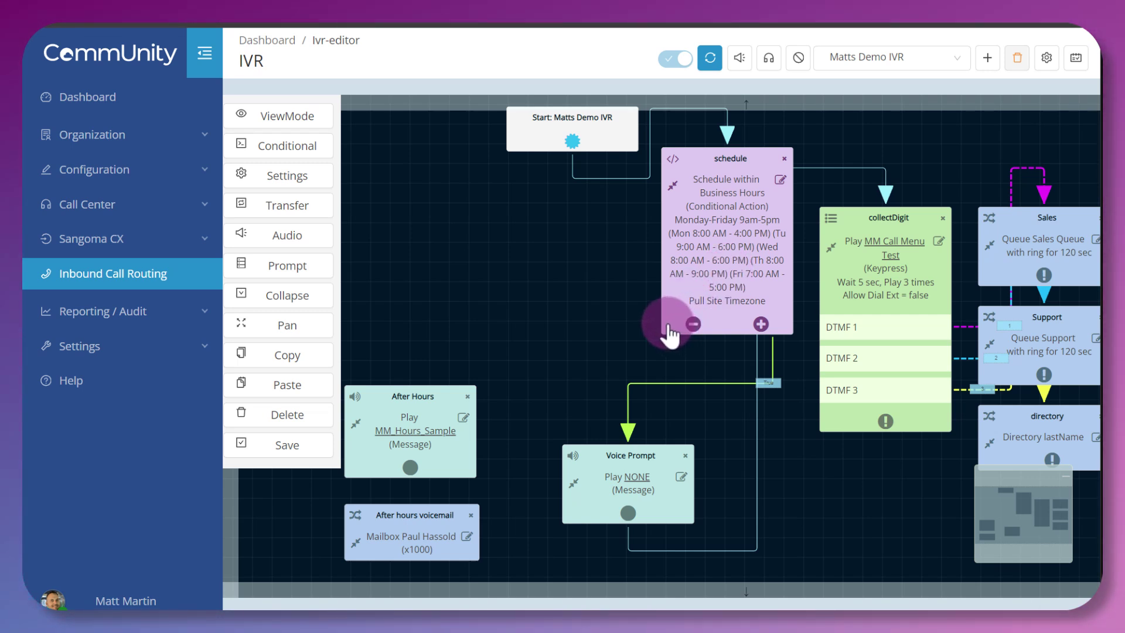
drag(654, 321, 404, 425)
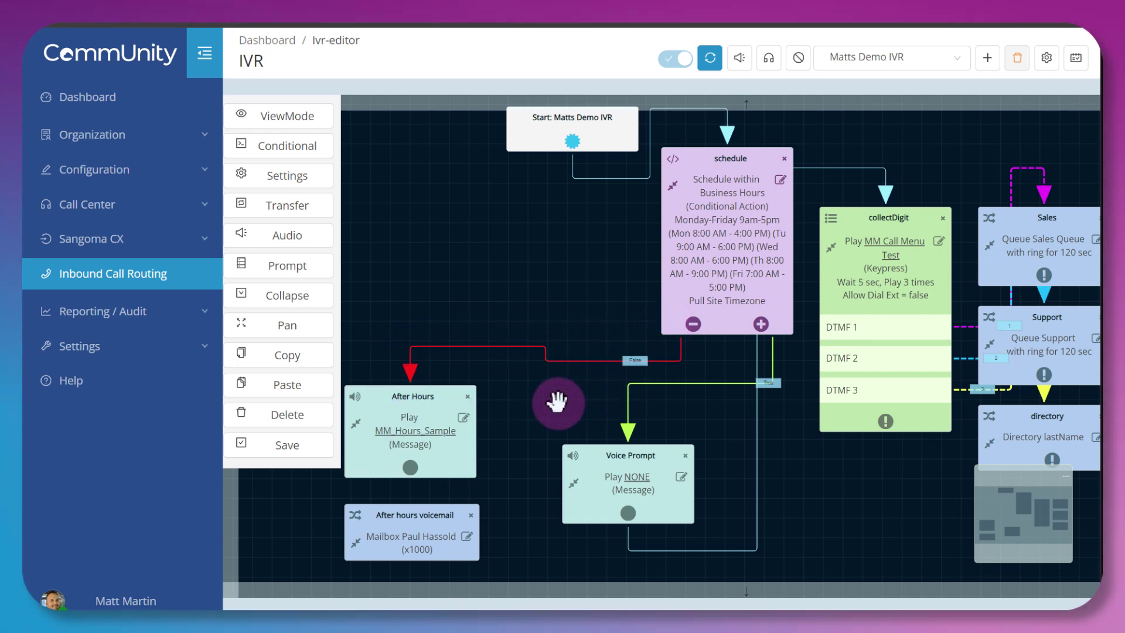
drag(444, 475, 413, 536)
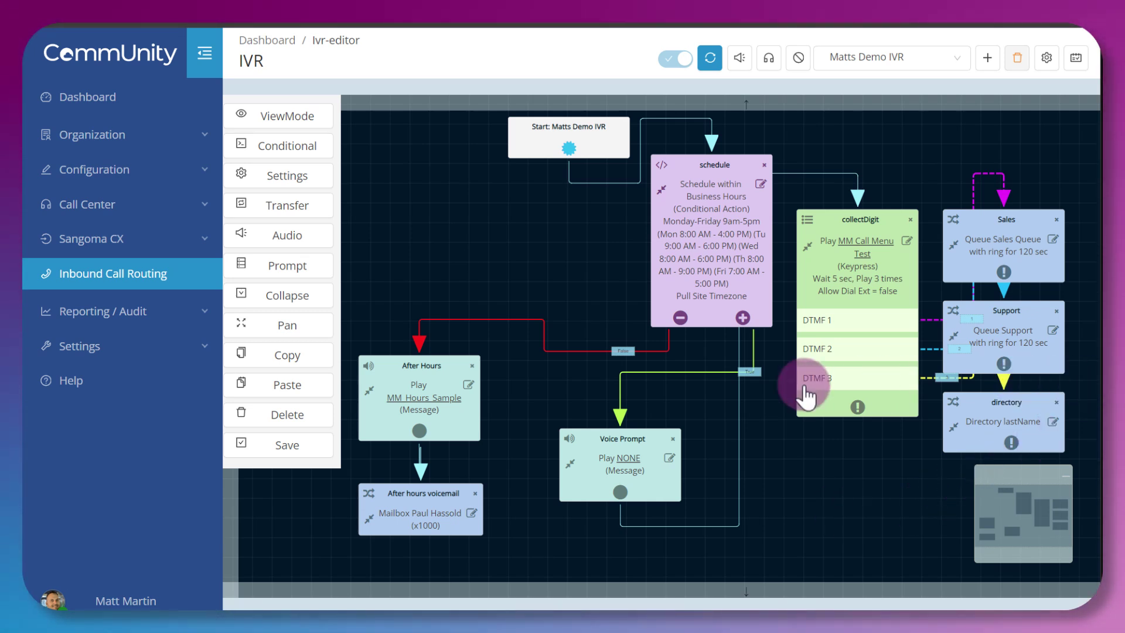
click(715, 258)
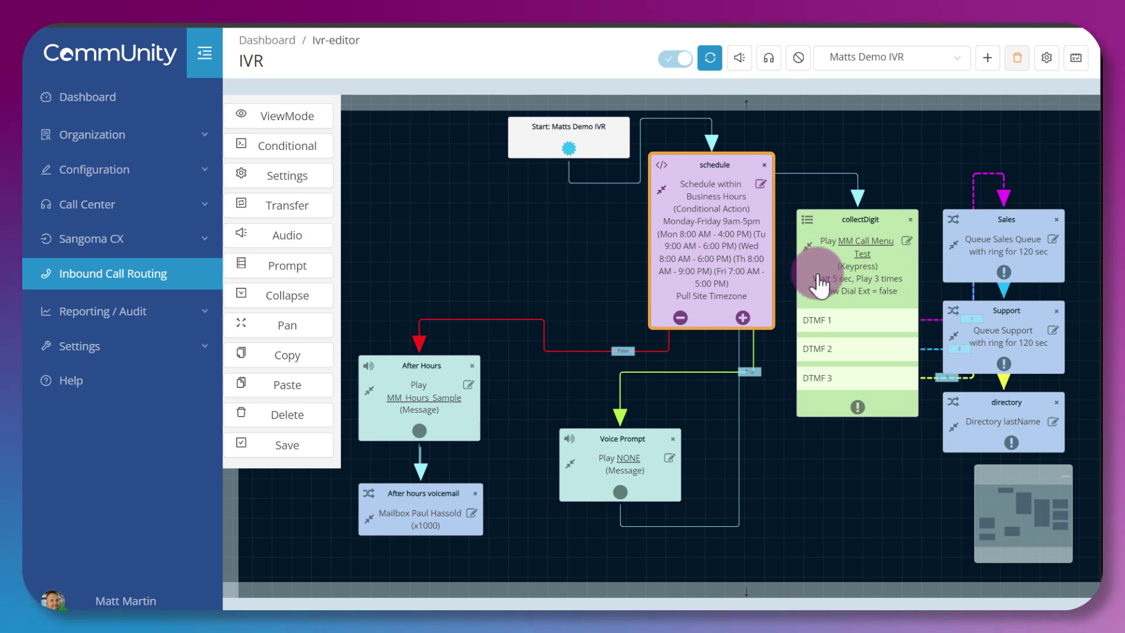
click(1009, 238)
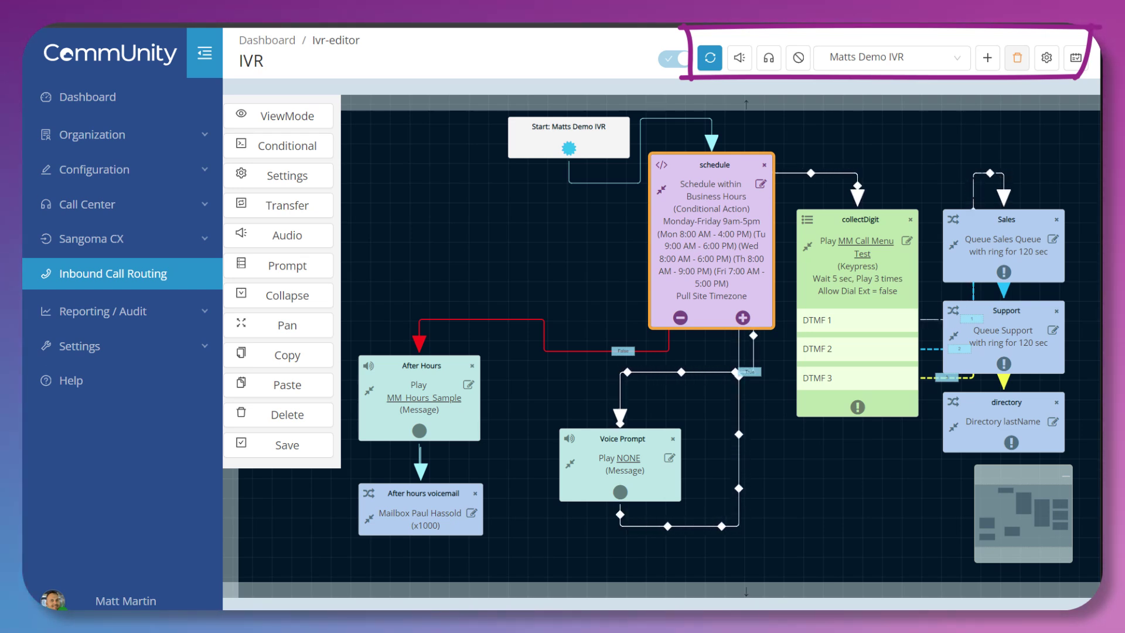
Save the call menu's pending changes through the versioning prompt and review the create and load version options without creating a version.
click(709, 58)
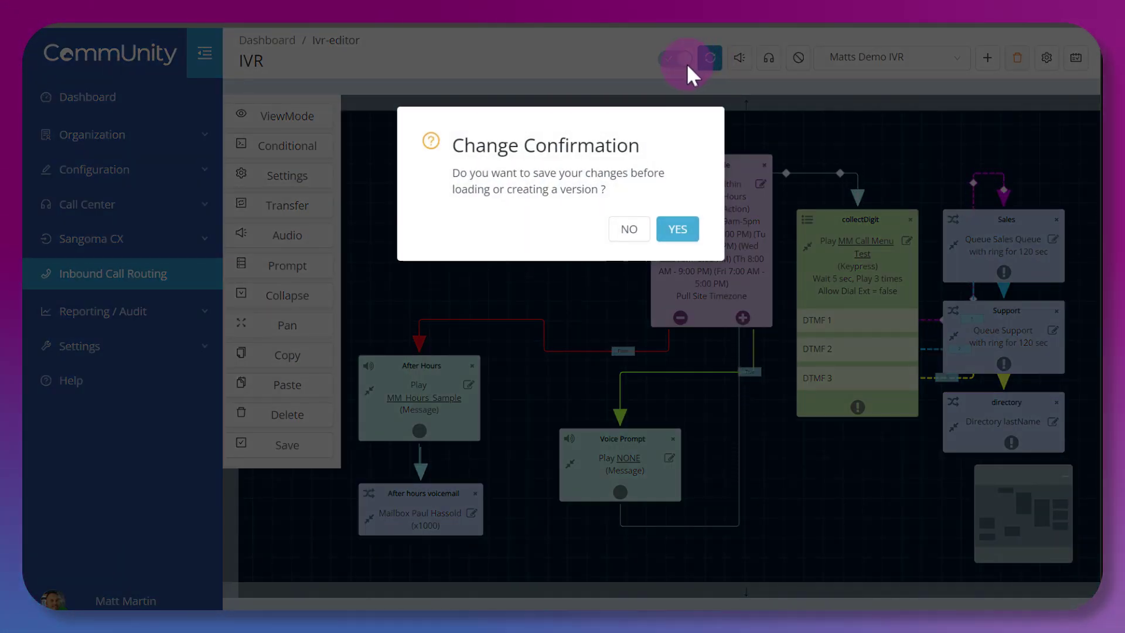
click(678, 228)
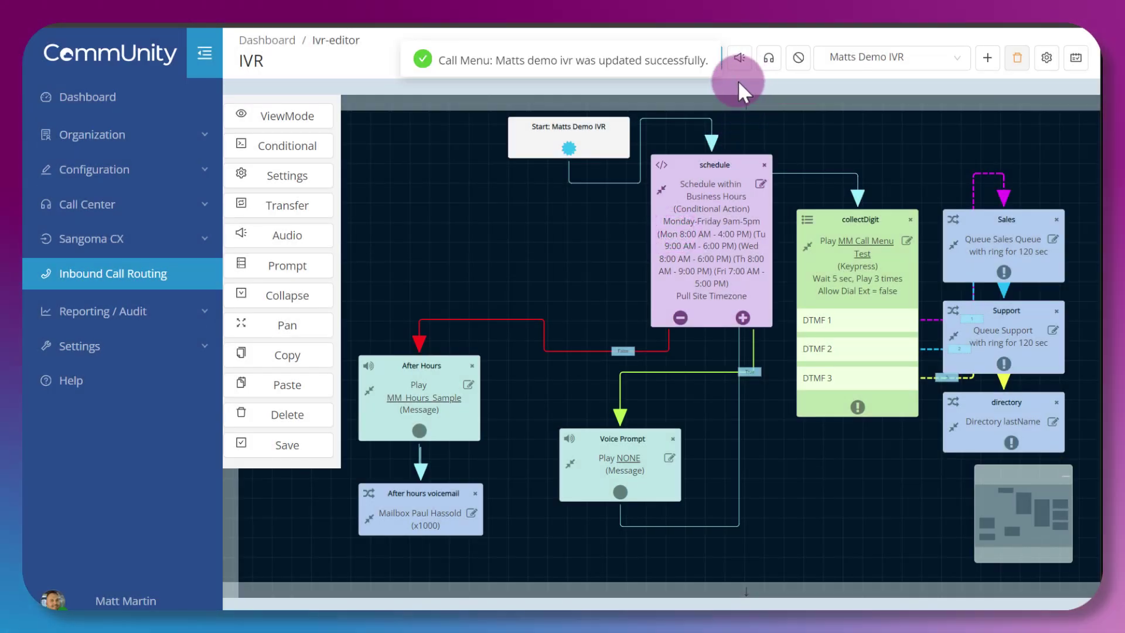
click(711, 58)
click(745, 141)
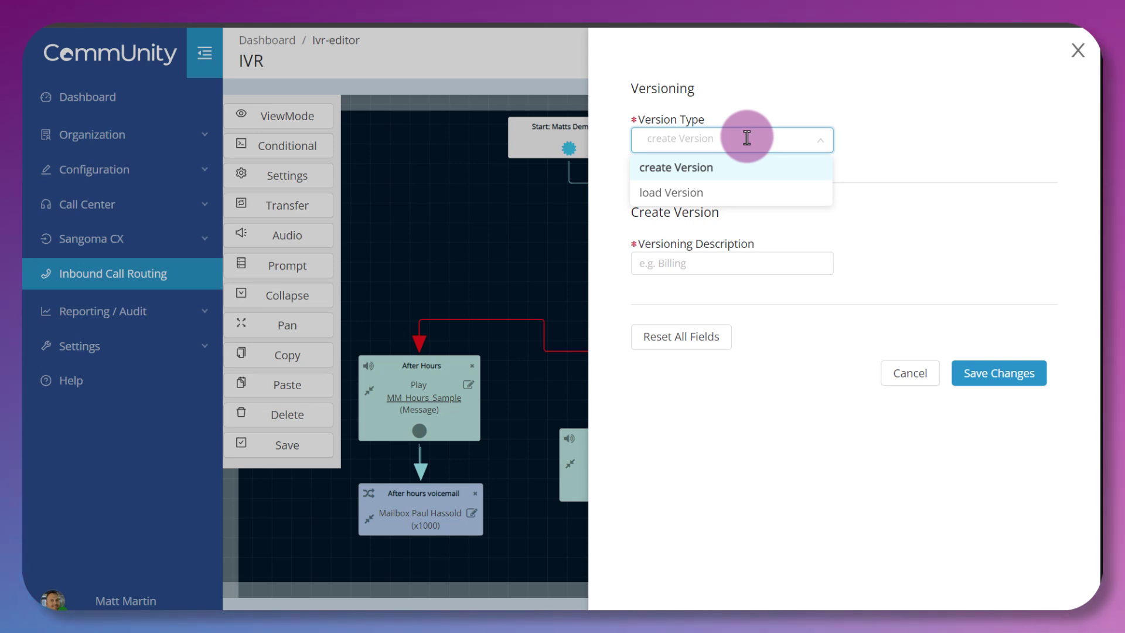
click(768, 294)
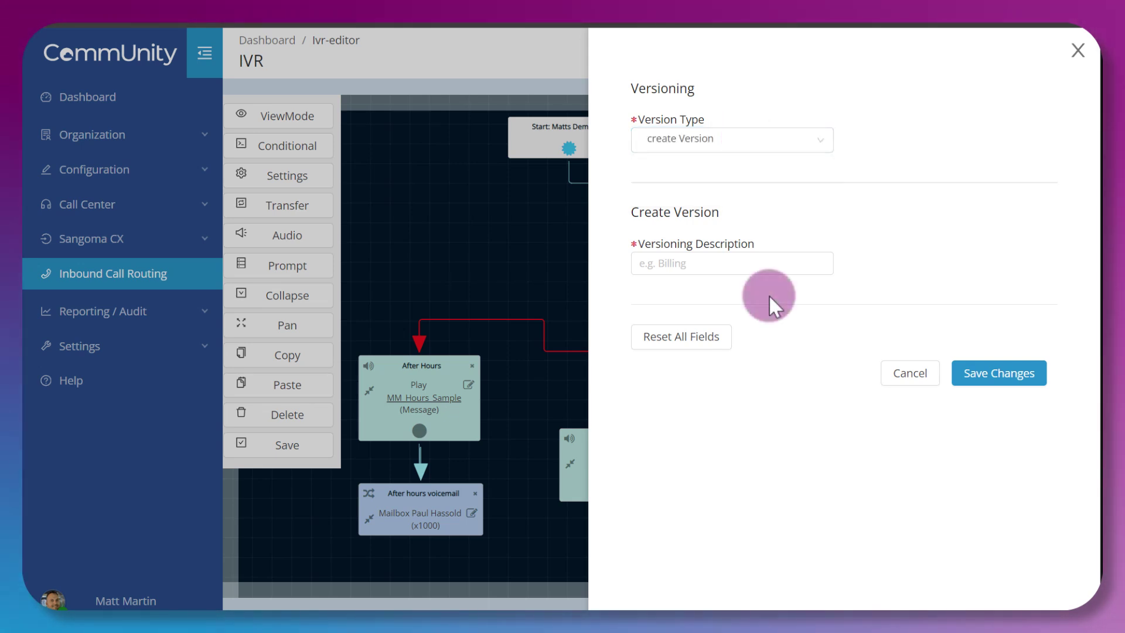
click(911, 375)
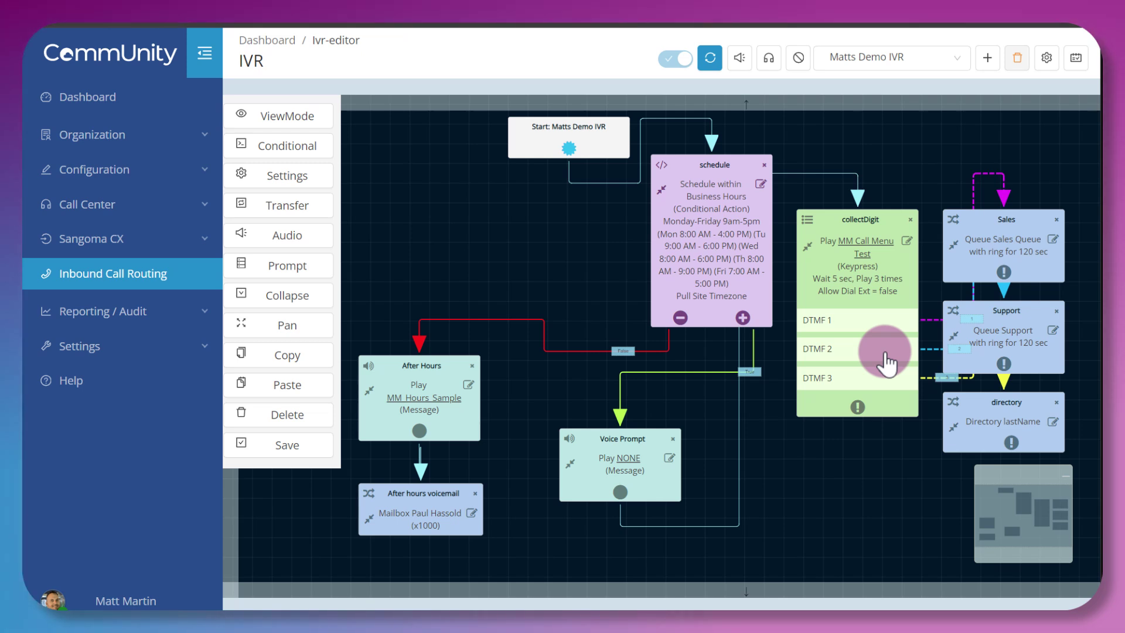
Review the managed audio files and the songs and playback options of the Appointments music-on-hold playlist.
click(740, 59)
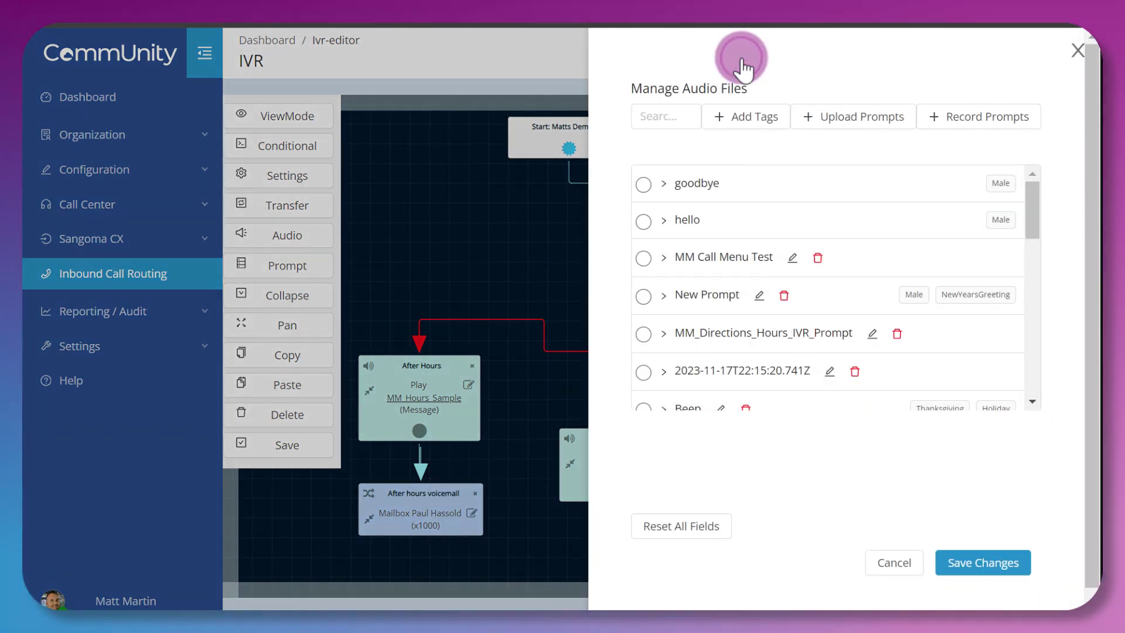
click(894, 563)
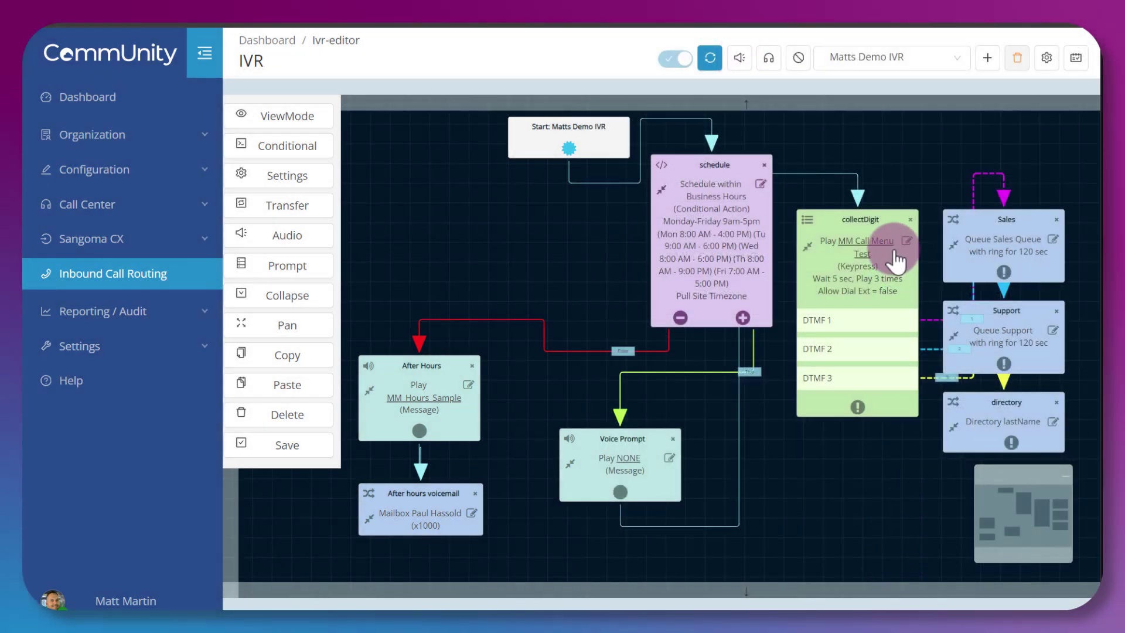
click(768, 62)
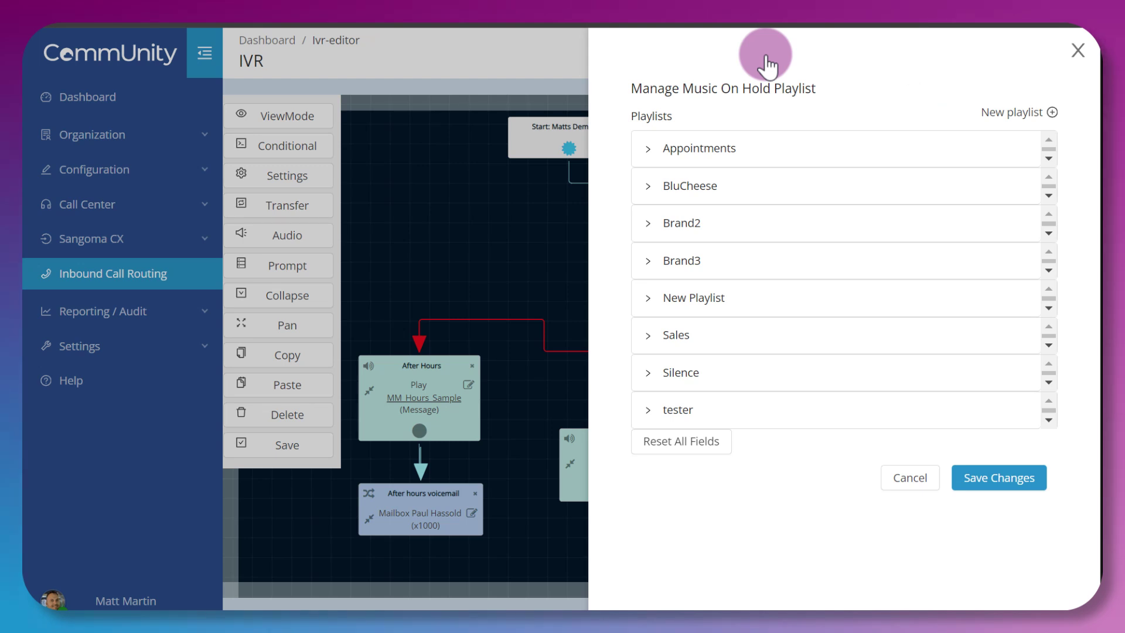
click(648, 148)
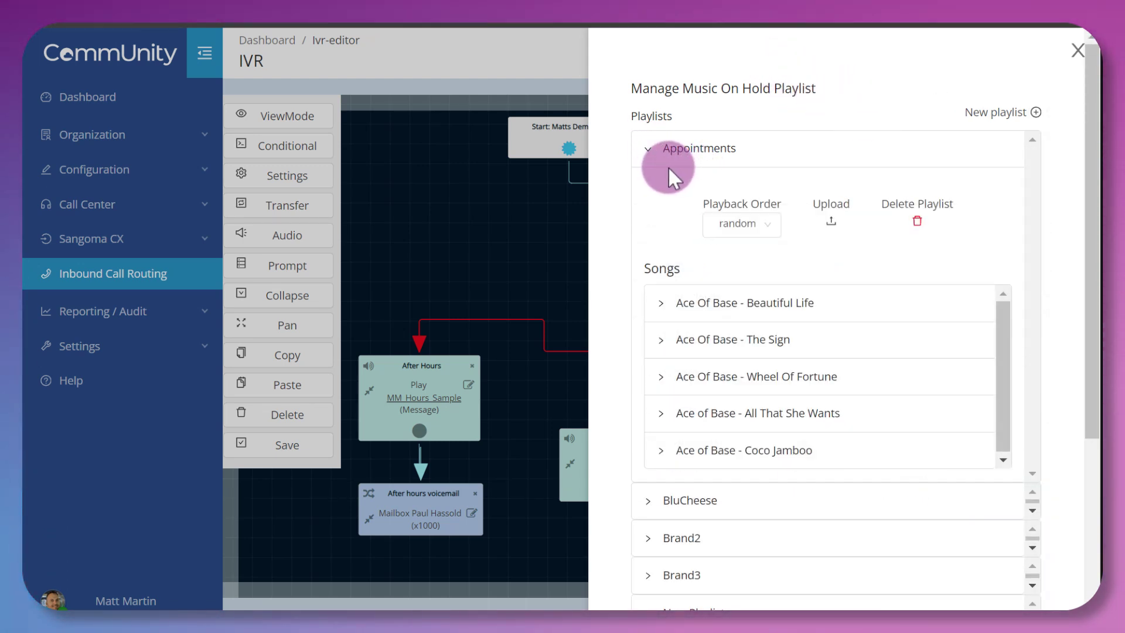
scroll(685, 188, down, 2)
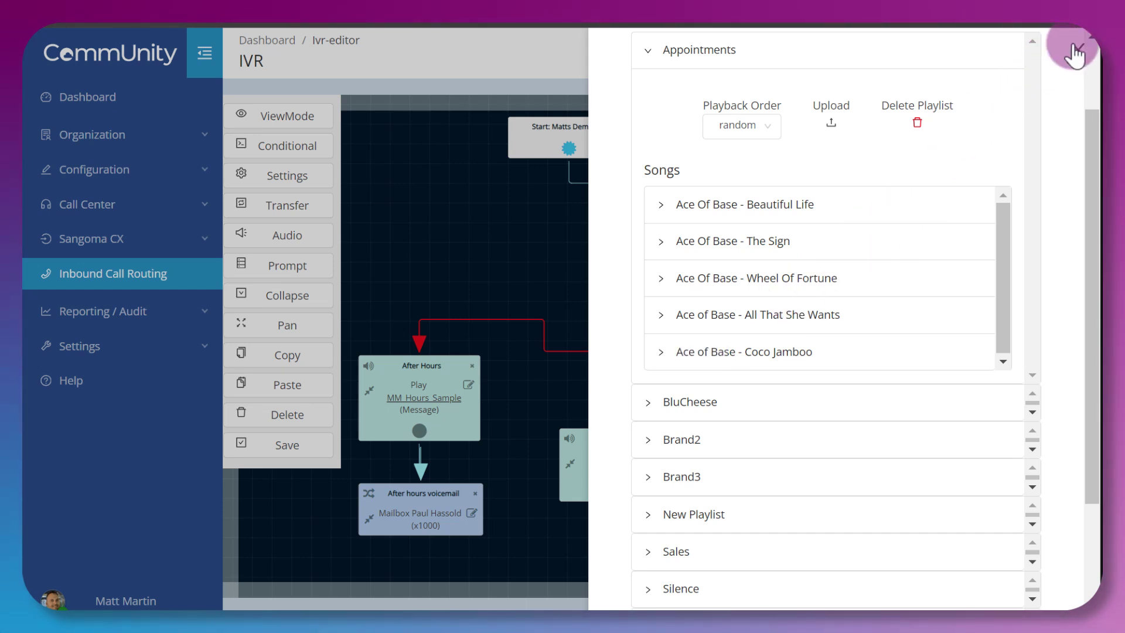
click(1077, 50)
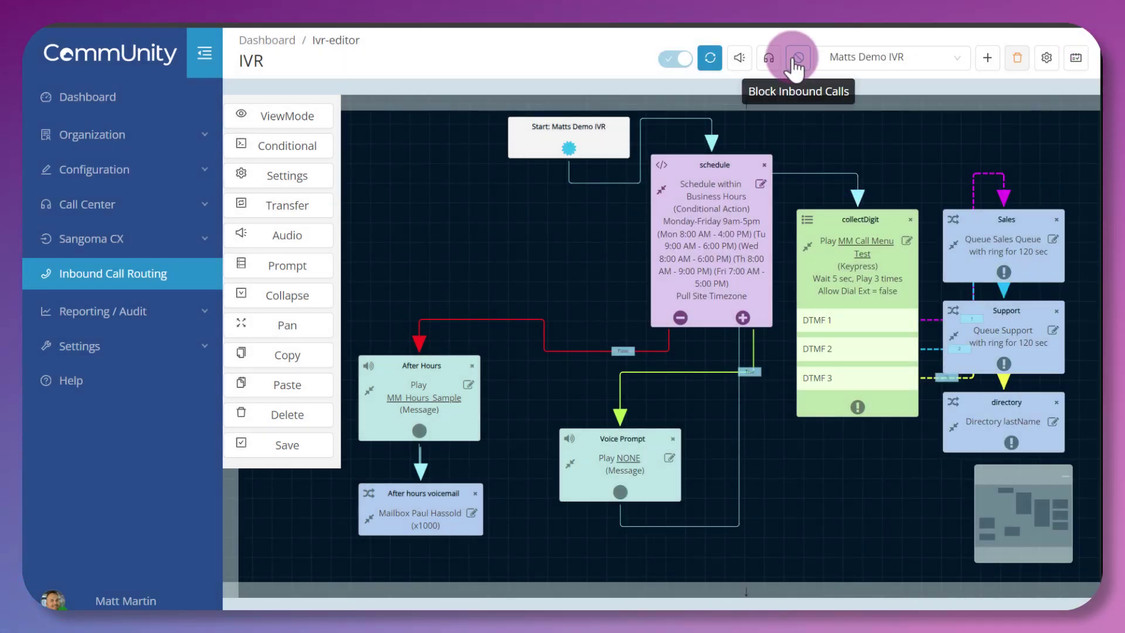
Examine the inbound call blocking list and its match type options, leaving the configuration unsaved.
click(797, 59)
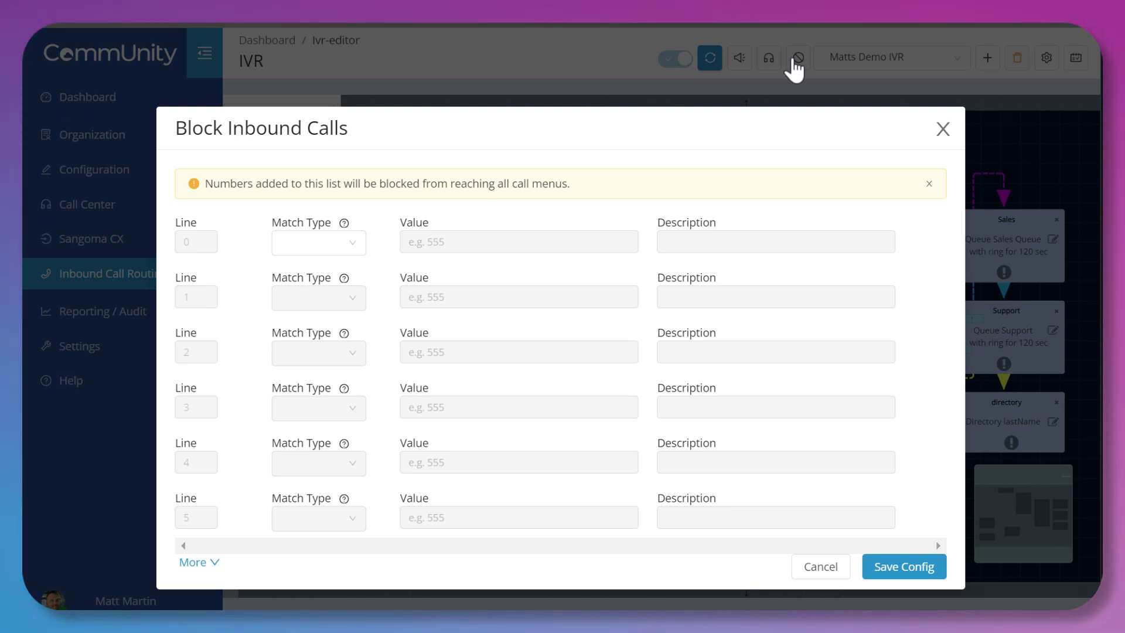
click(352, 243)
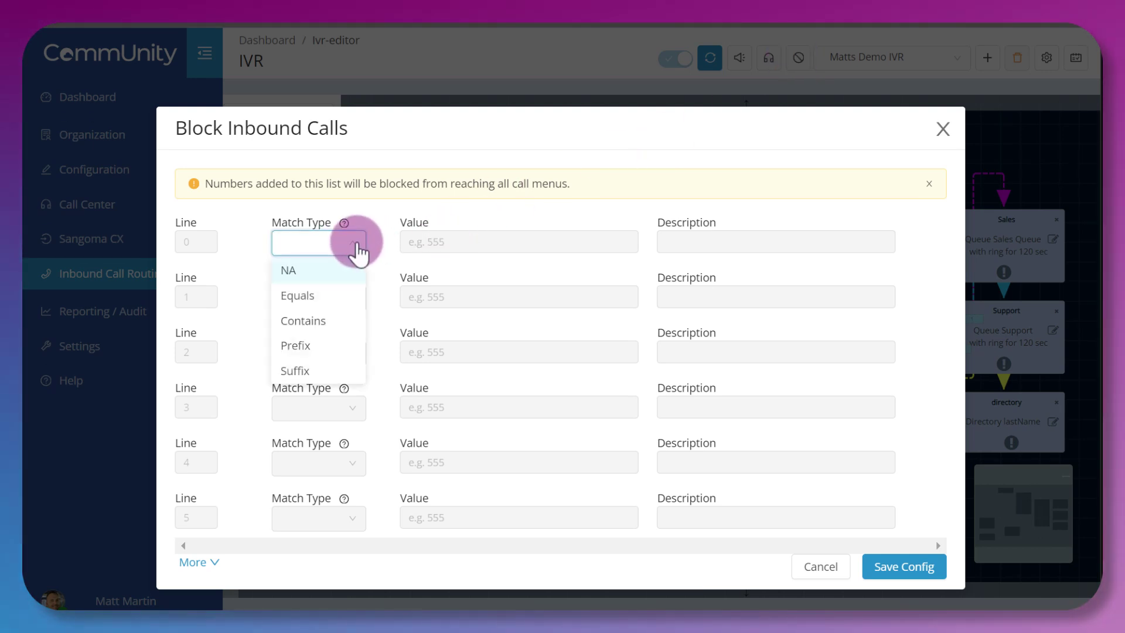
mouse_move(345, 225)
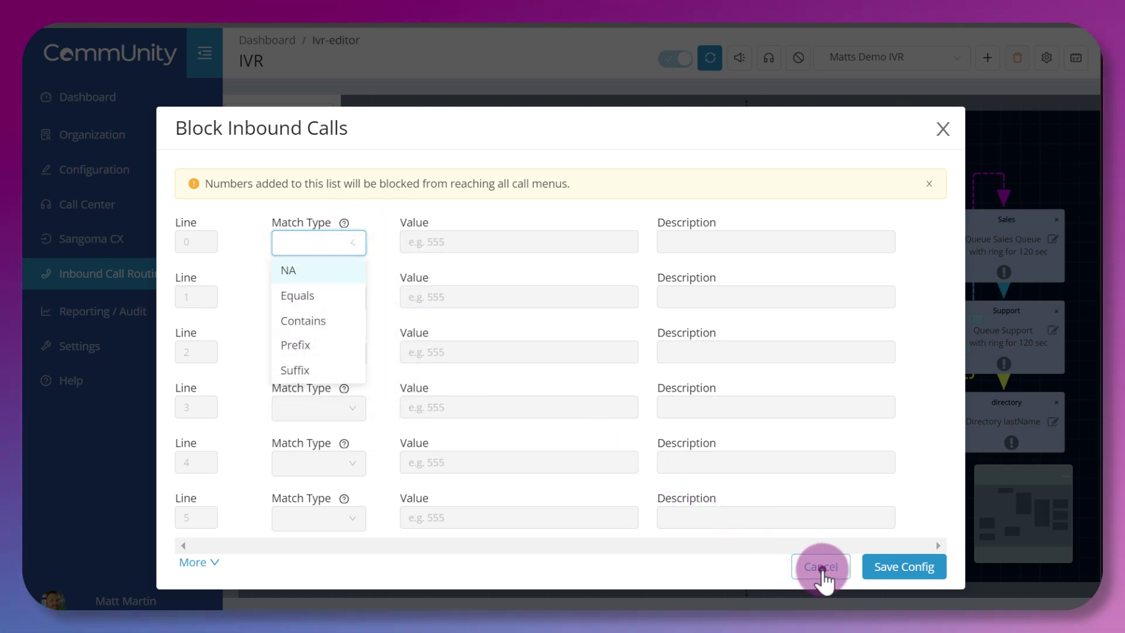
click(821, 567)
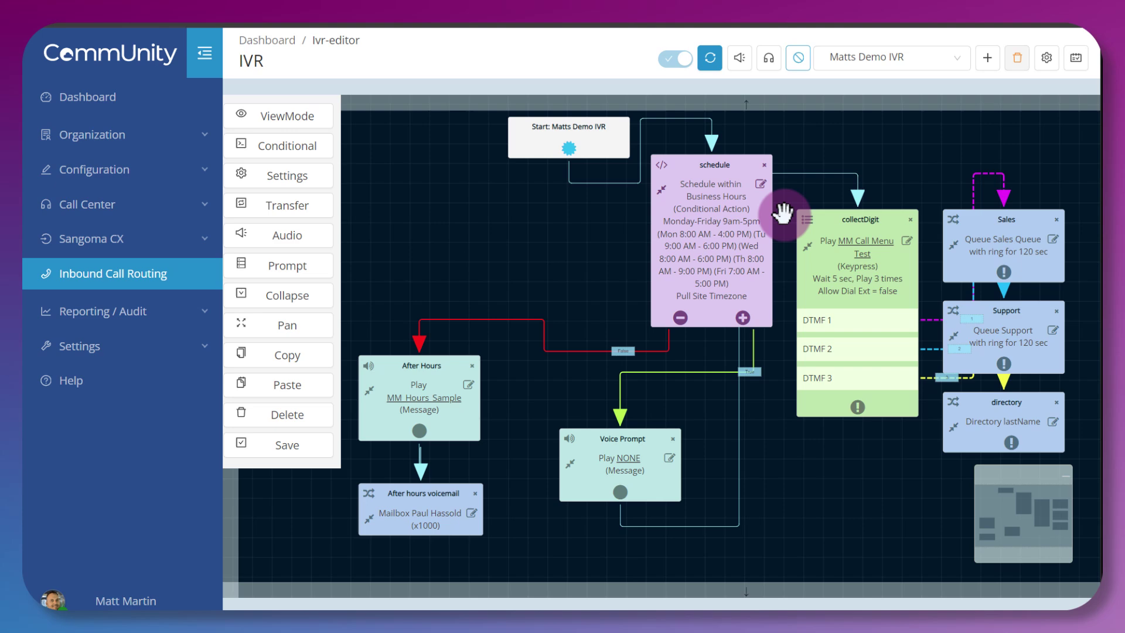
Examine the call menu settings and the sites available for assignment, leaving without assigning any.
click(959, 66)
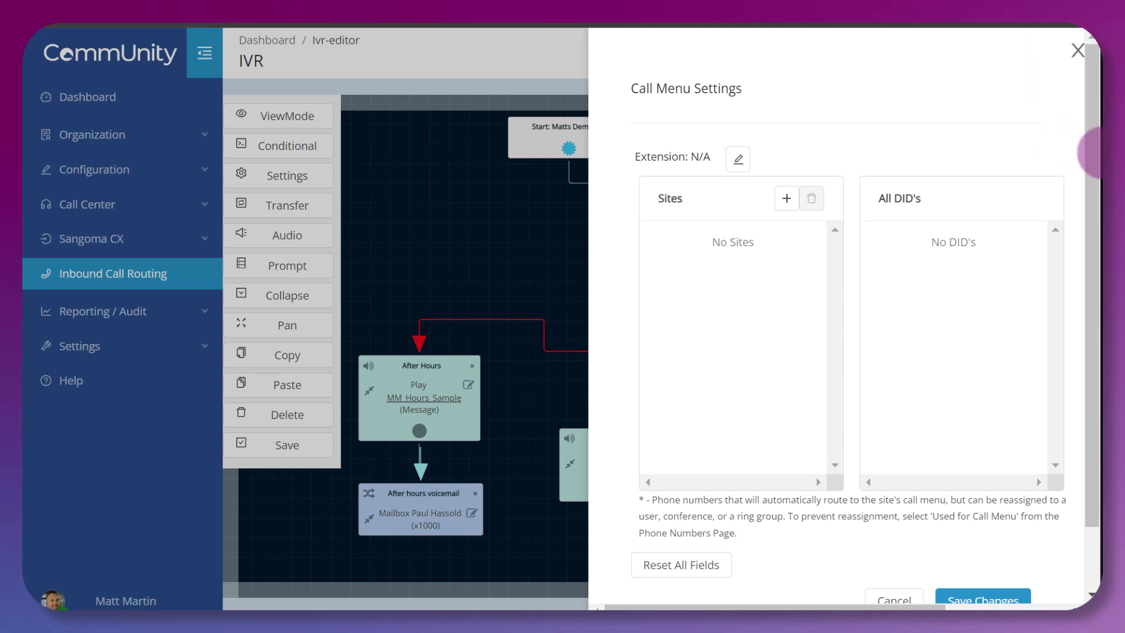
click(786, 199)
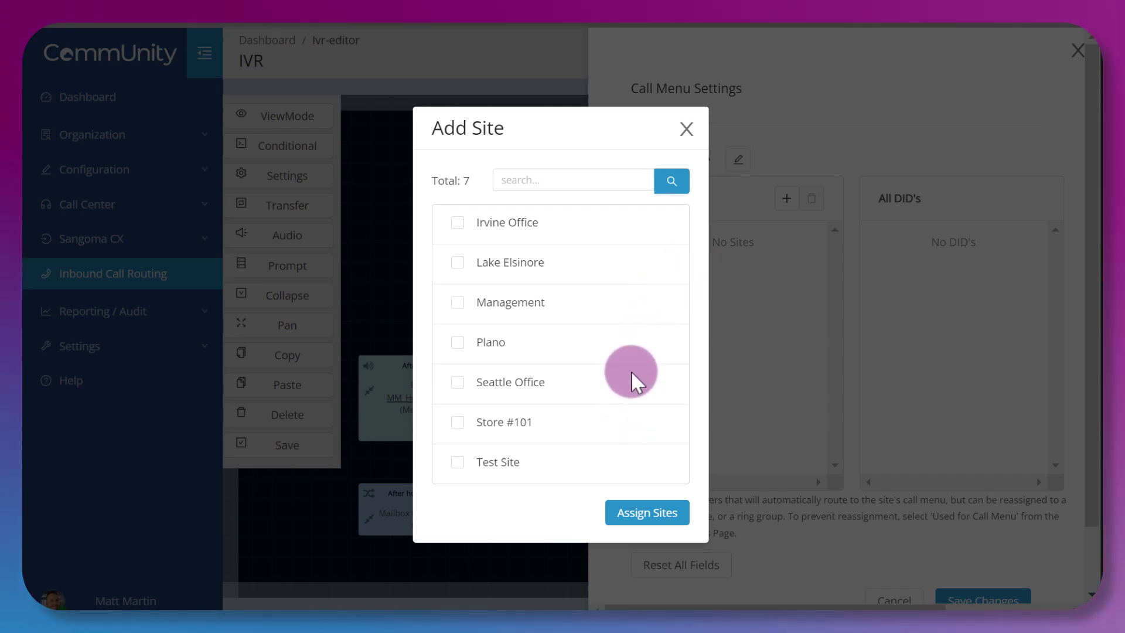
click(685, 130)
click(888, 598)
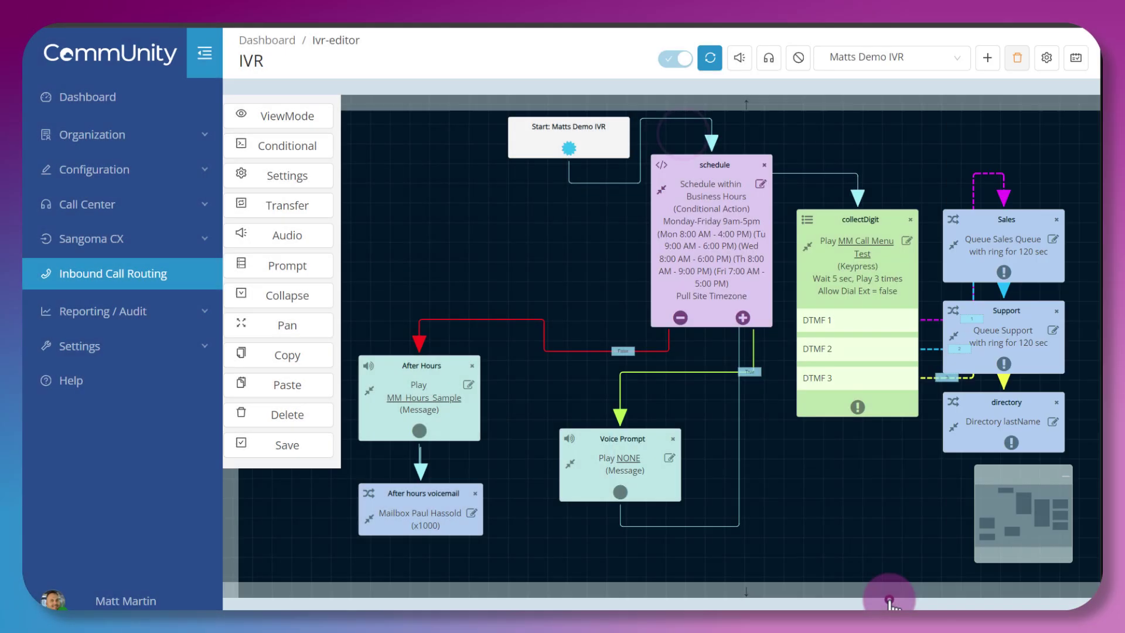
Open the schedule management page to view the defined business-hours and holiday schedules.
click(1076, 59)
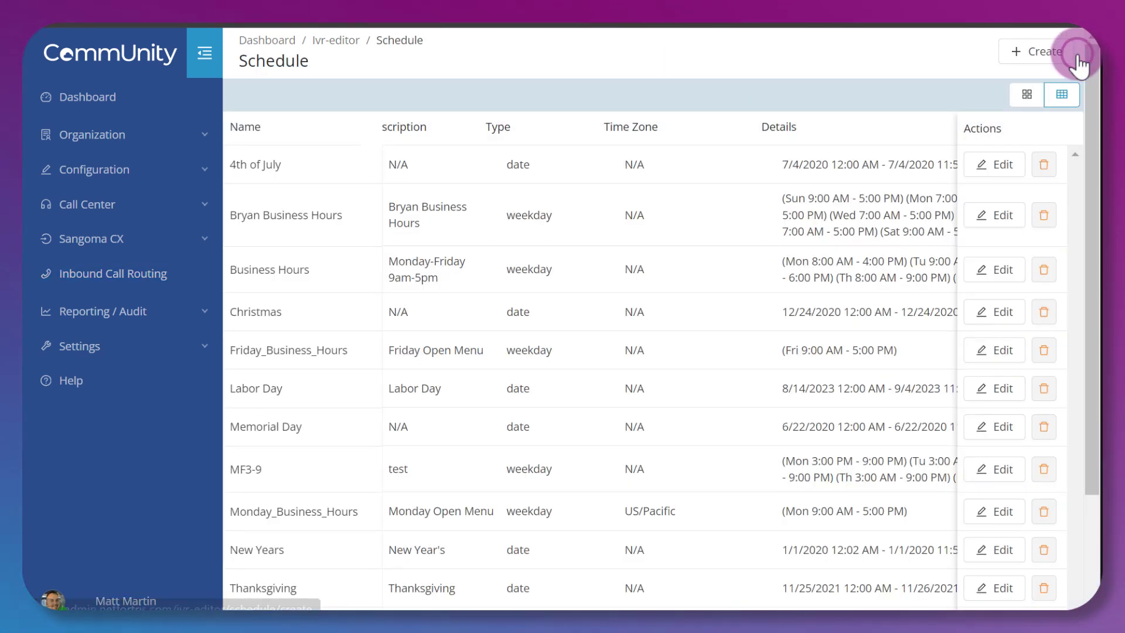